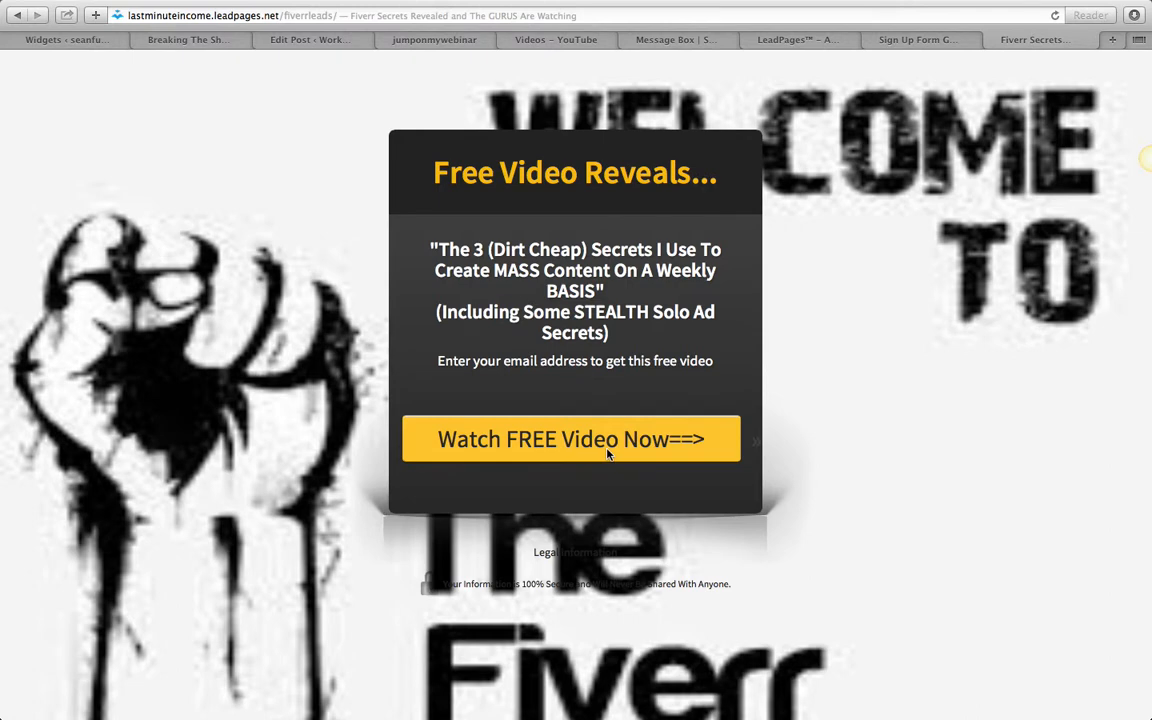
- Open the LeadPages templates page at my.leadpages.net/templates and allow Safari access to the saved keychain information
left_click(487, 15)
type("my.leadpages.net")
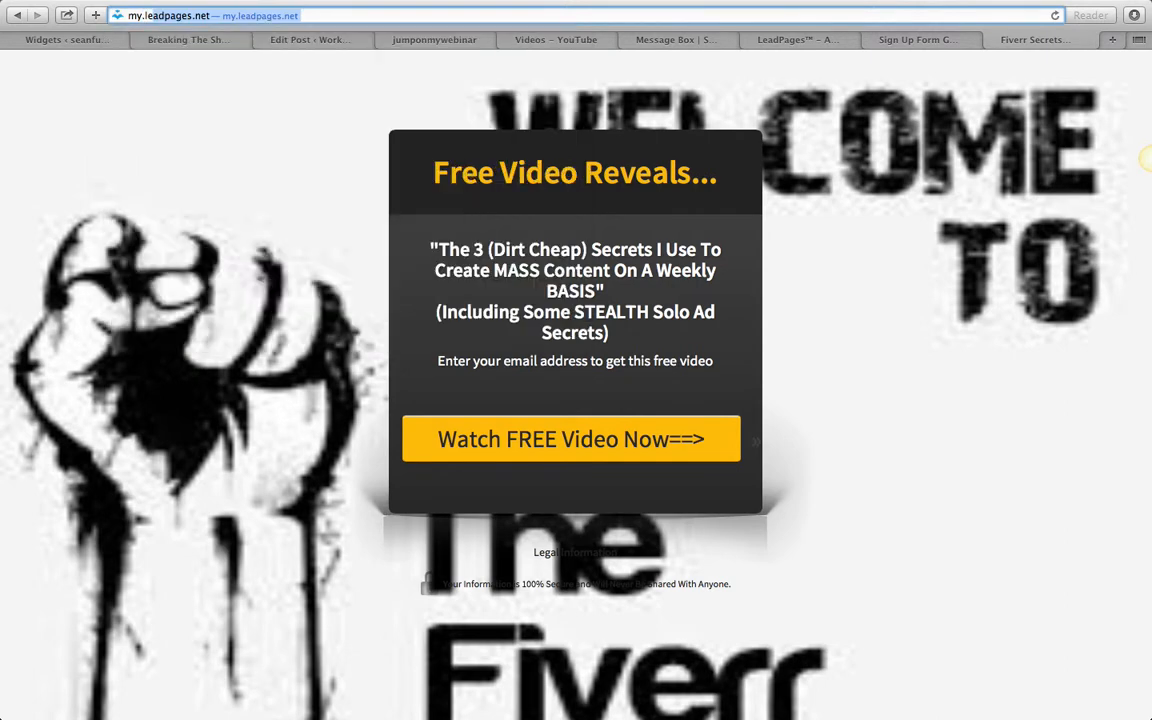
key("Return")
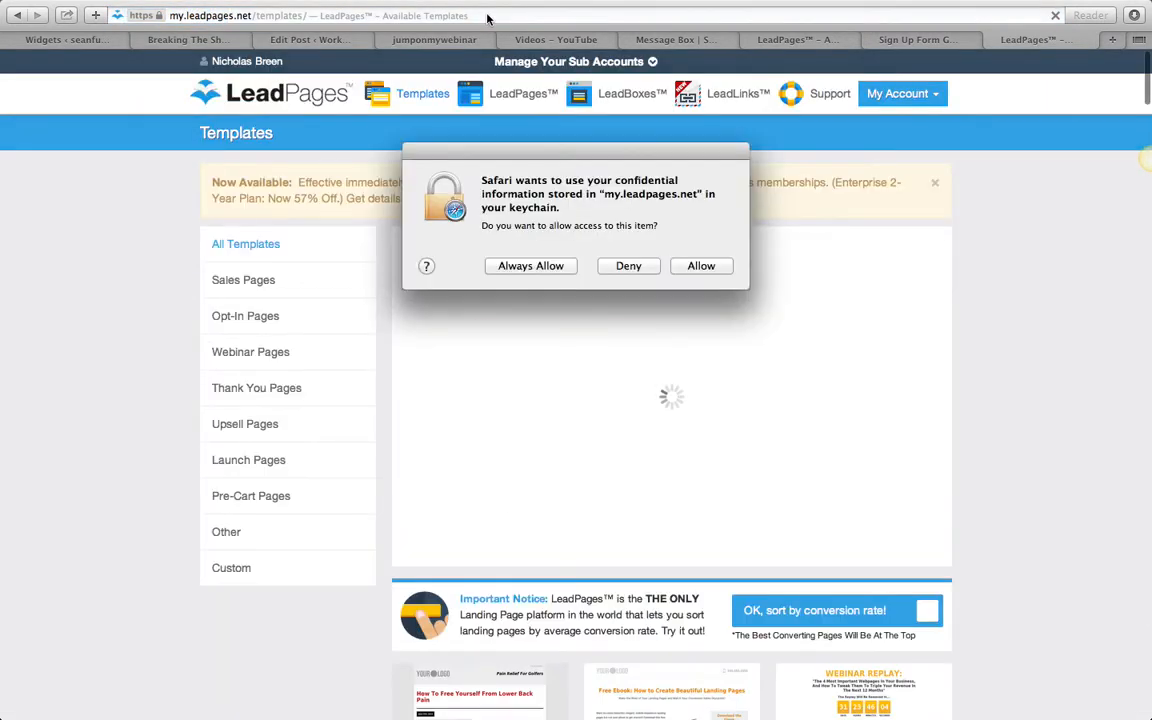
left_click(710, 267)
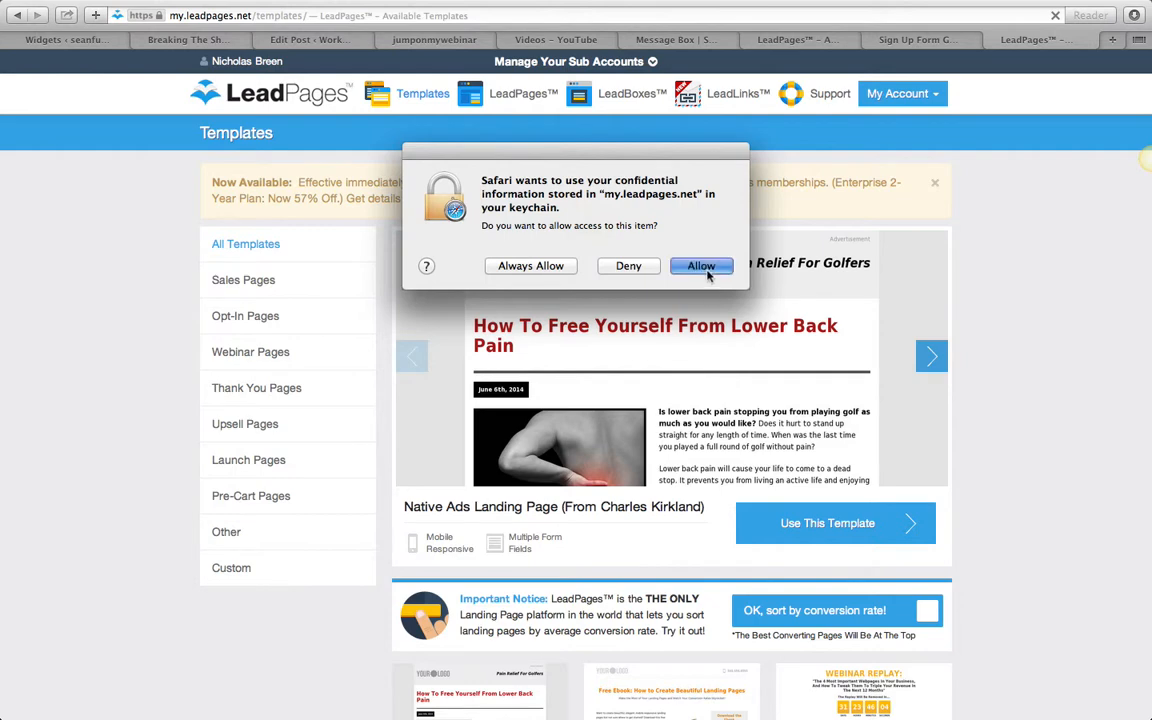
left_click(712, 268)
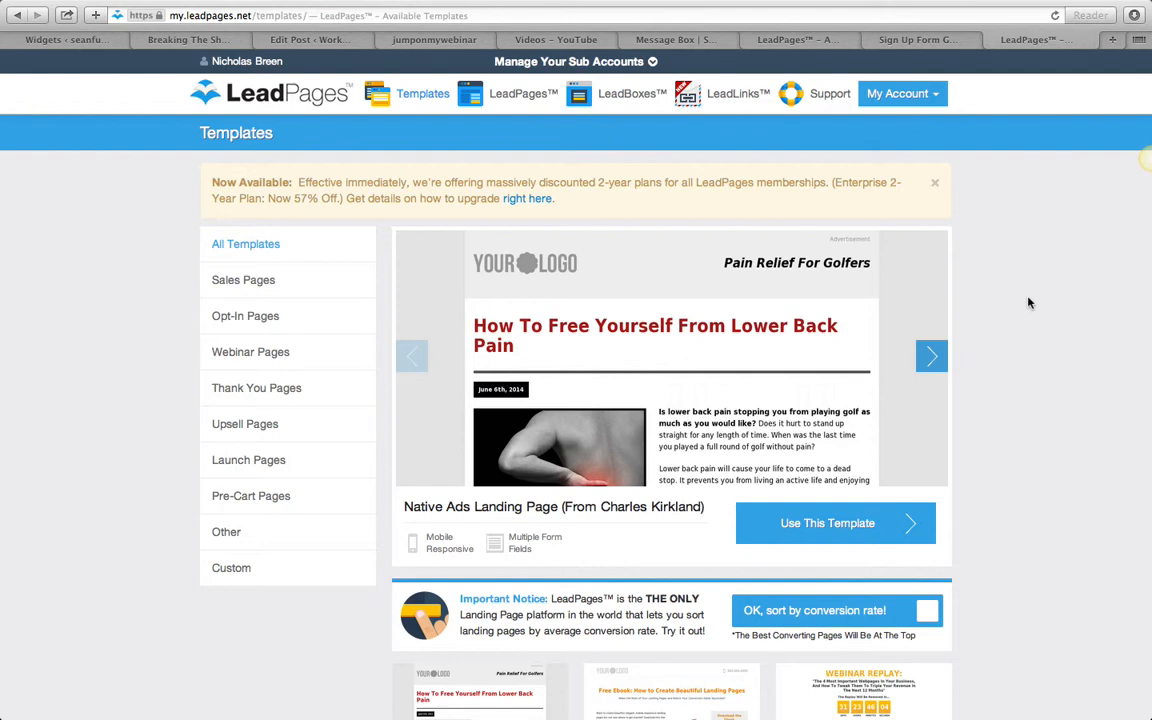
- View the AWeber sign-up form's self-install code options, and return to the LeadPages templates
left_click(940, 40)
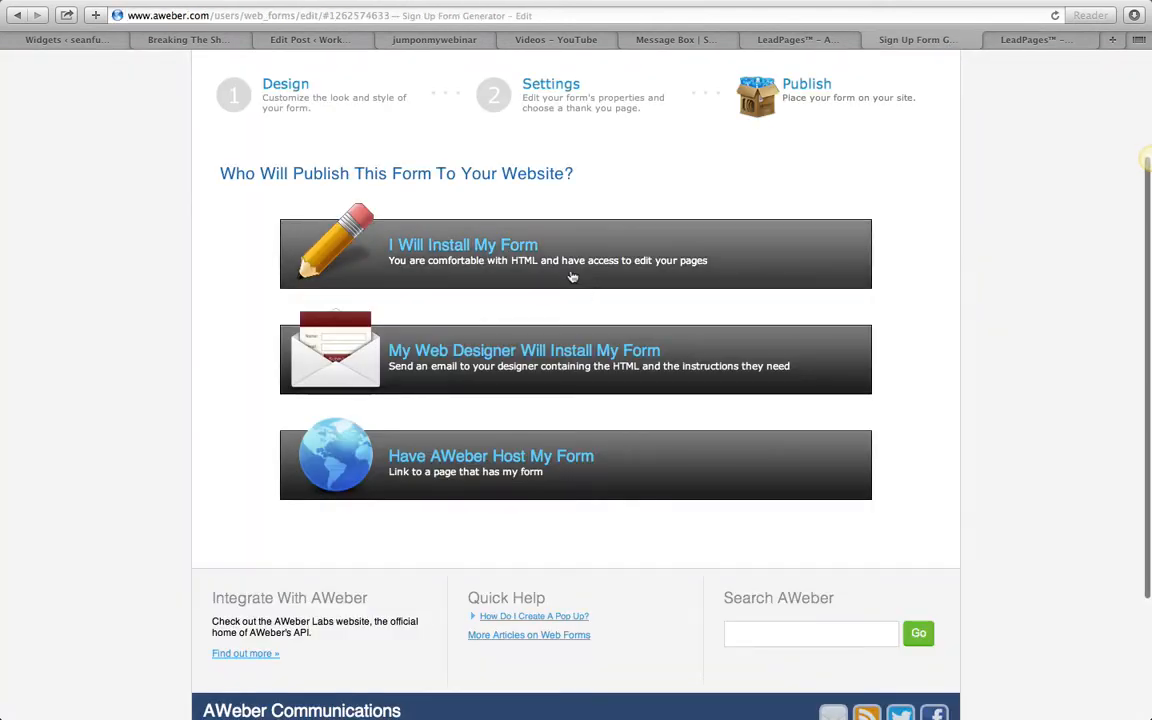
left_click(596, 256)
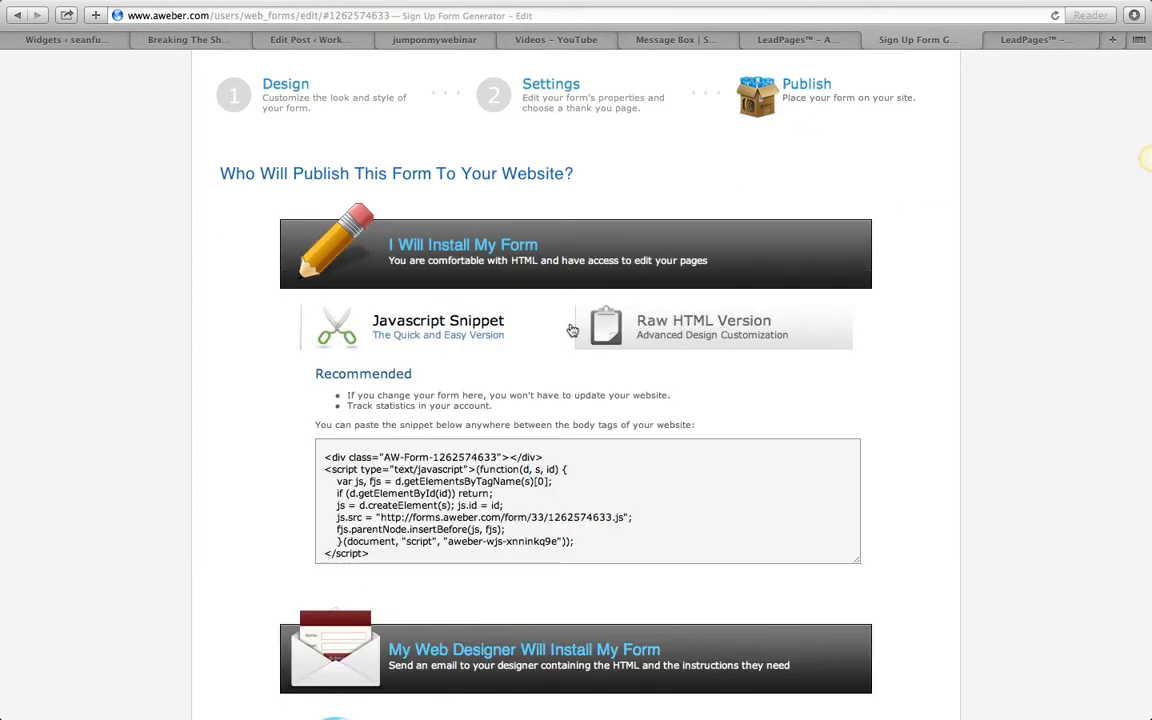
left_click(1015, 40)
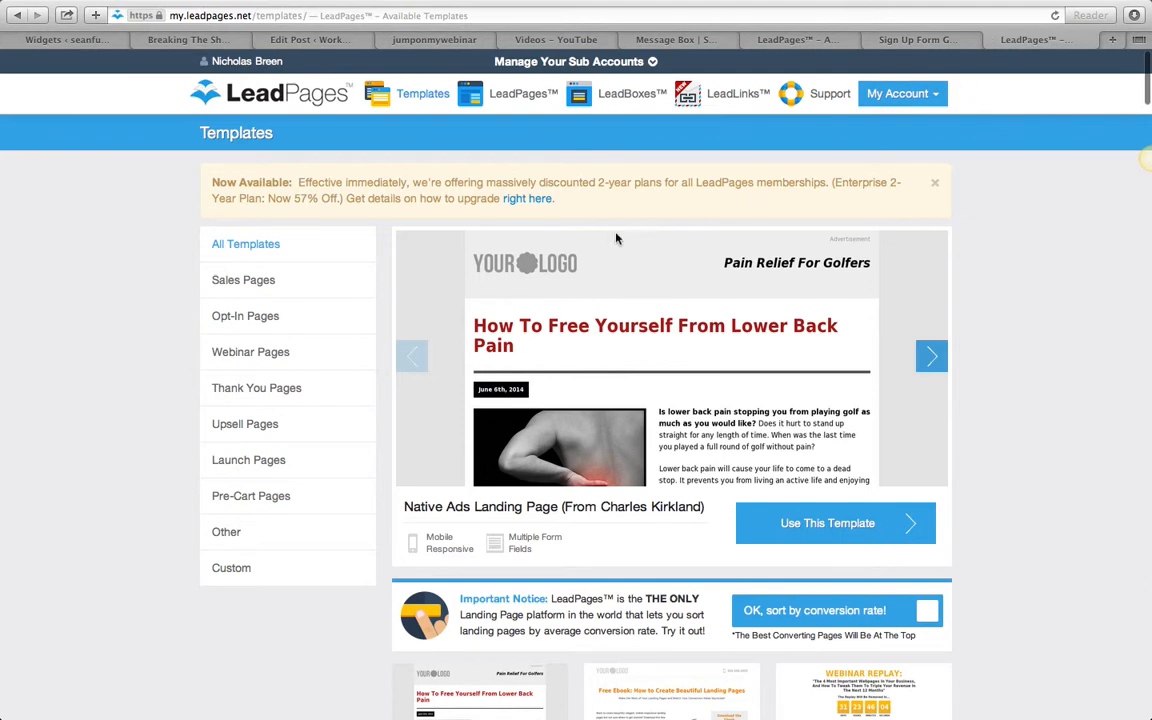
- Filter the templates to Opt-In Pages and look through the available squeeze page designs
left_click(263, 321)
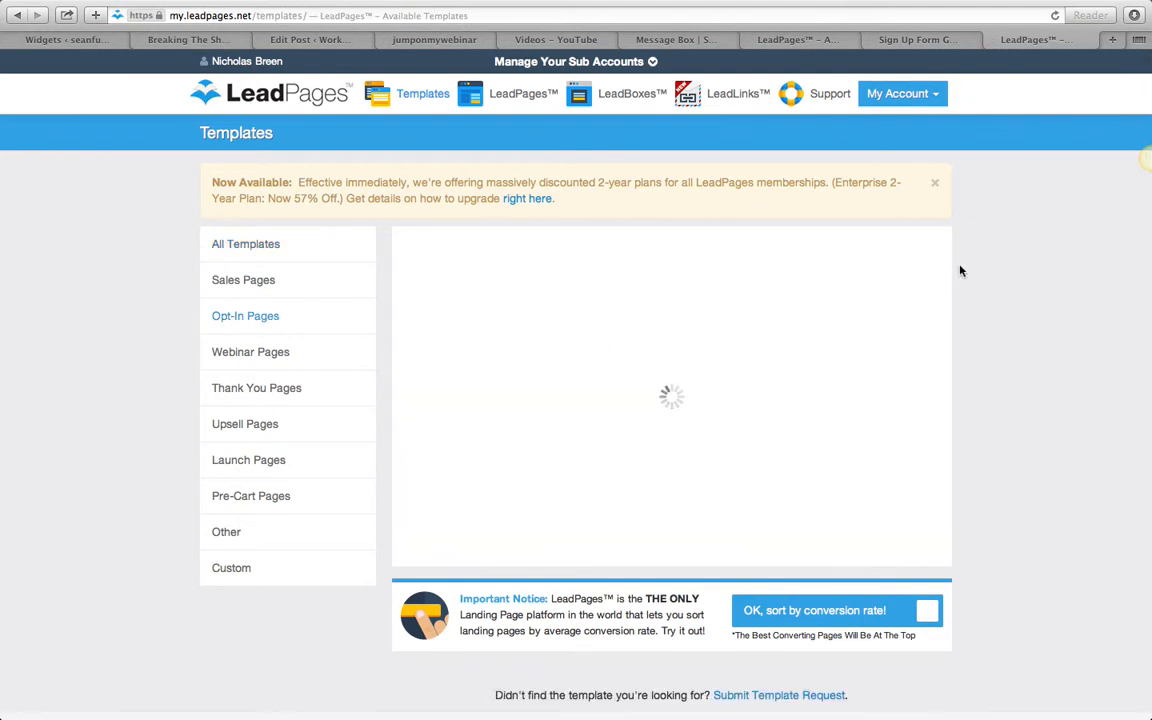
scroll(985, 241, "down", 5)
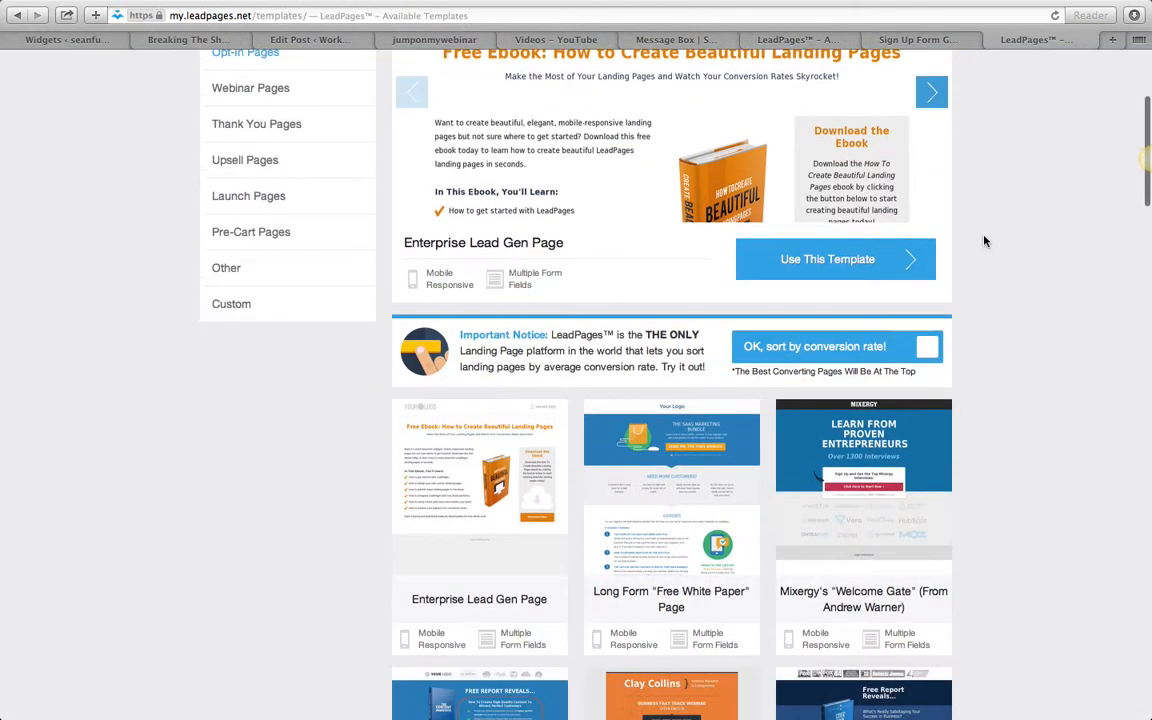
scroll(982, 239, "up", 5)
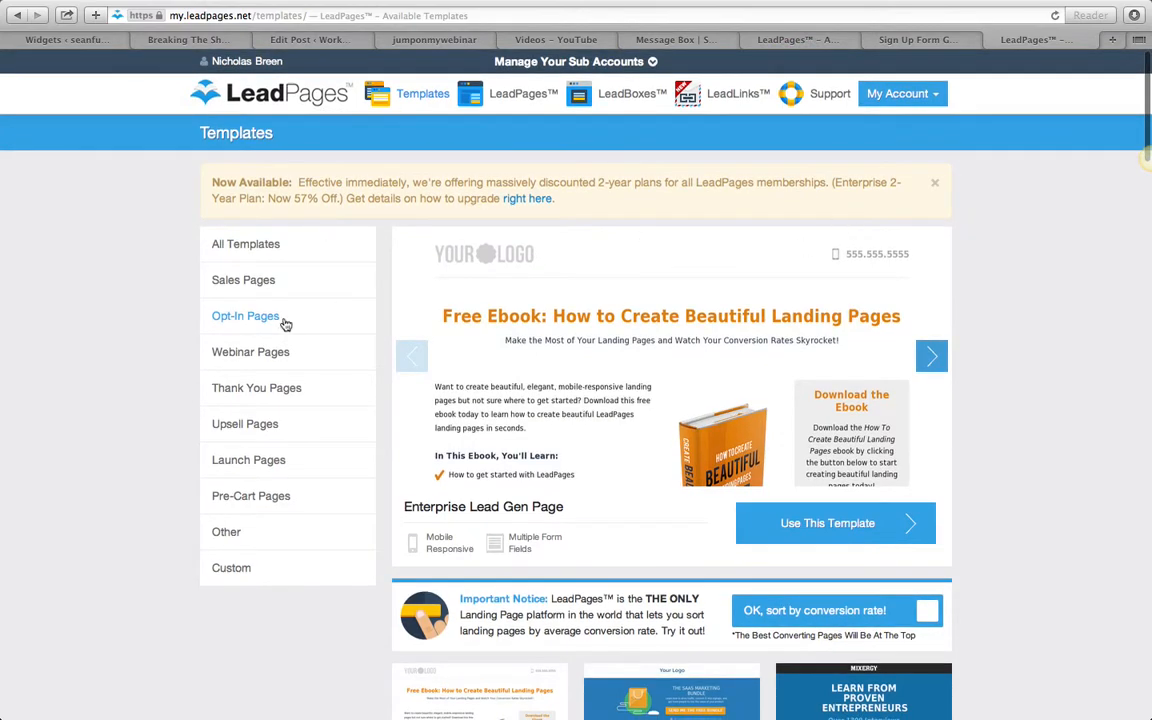
scroll(1064, 309, "down", 10)
scroll(1064, 309, "down", 20)
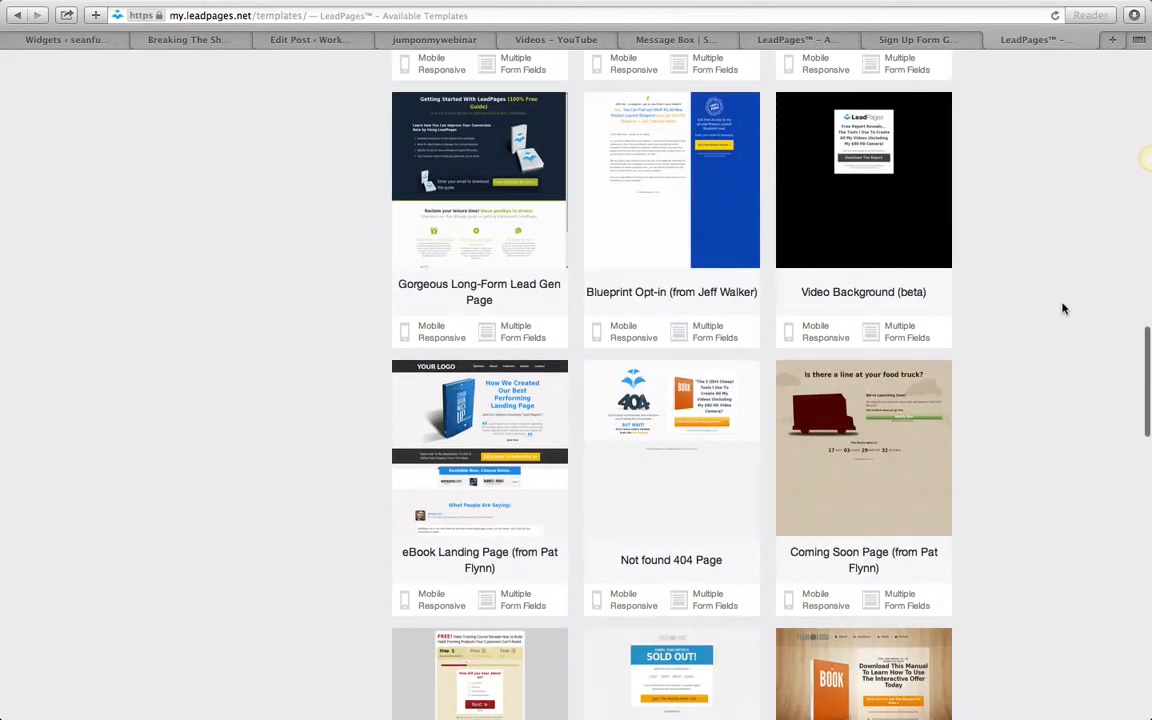
scroll(1064, 309, "up", 5)
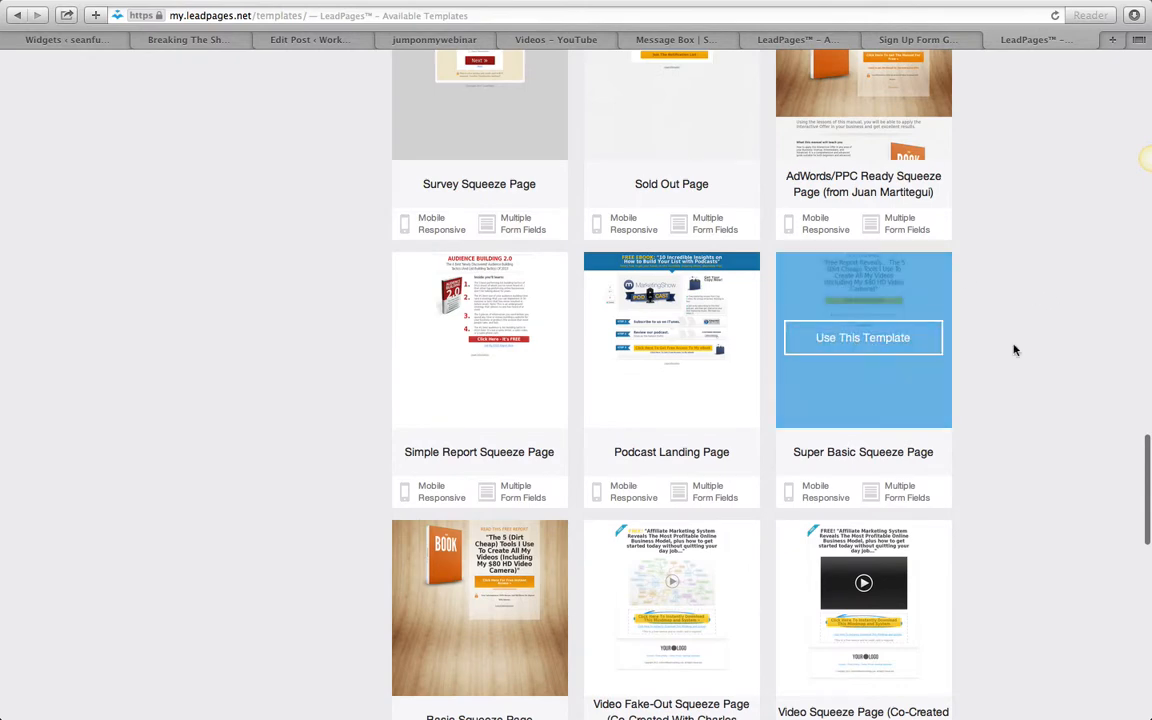
scroll(1006, 341, "down", 10)
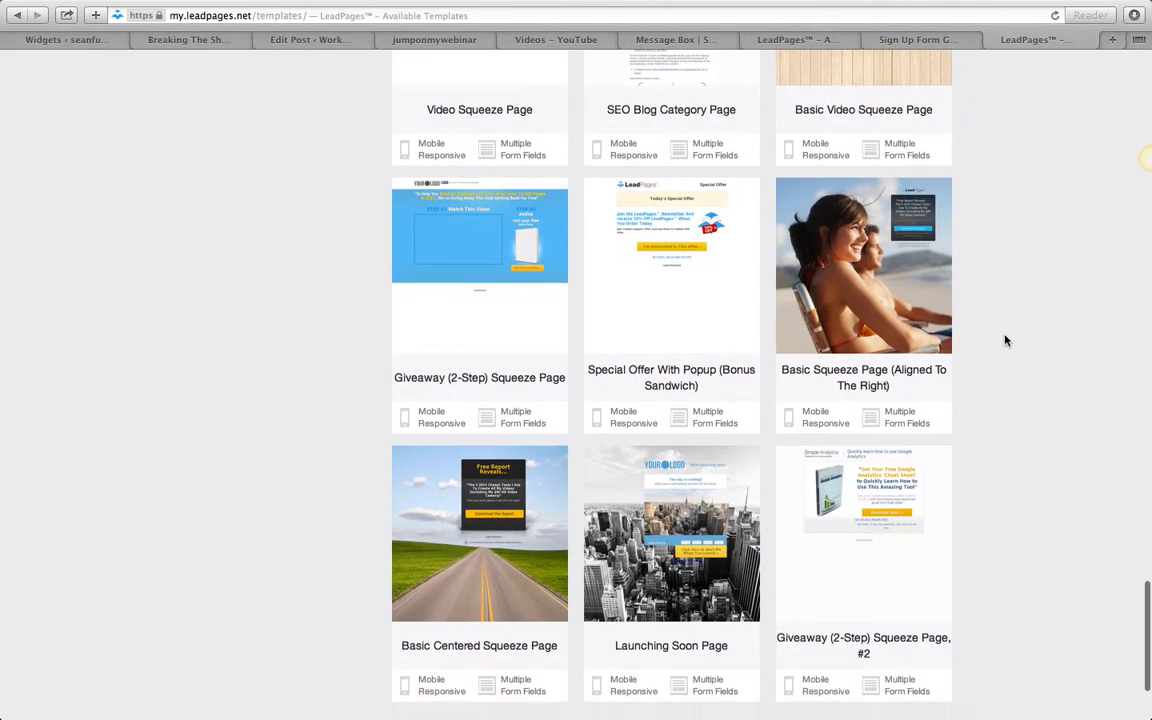
scroll(840, 383, "down", 5)
scroll(590, 350, "up", 7)
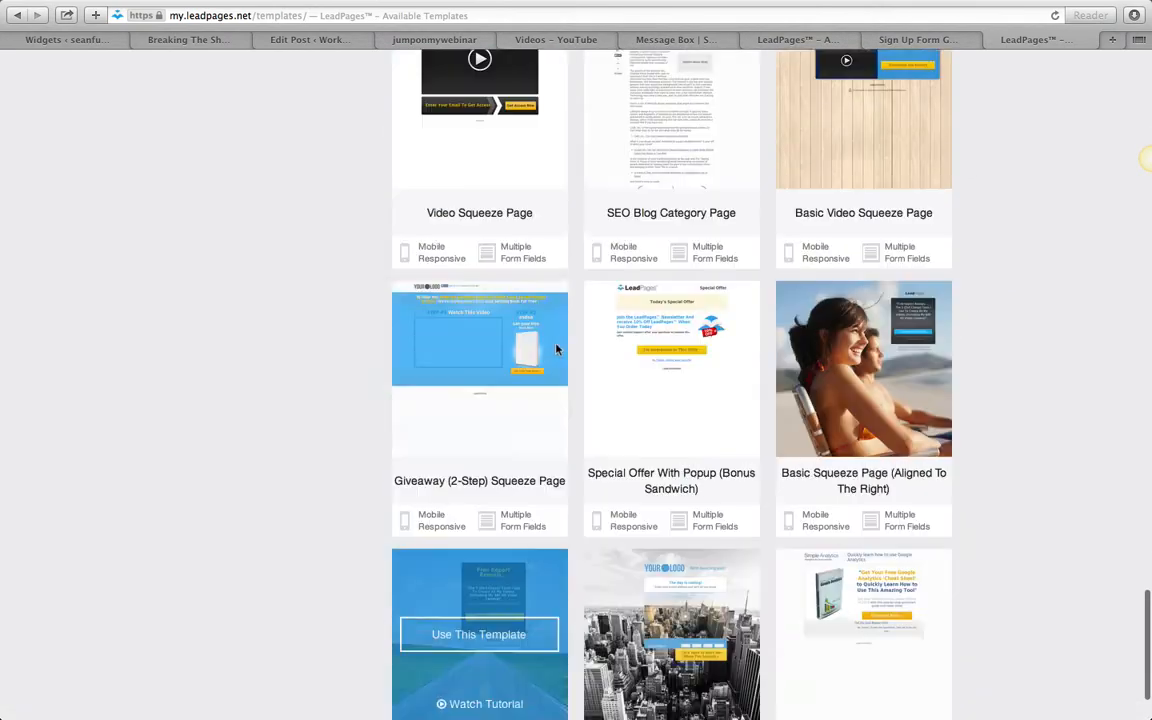
scroll(557, 349, "up", 8)
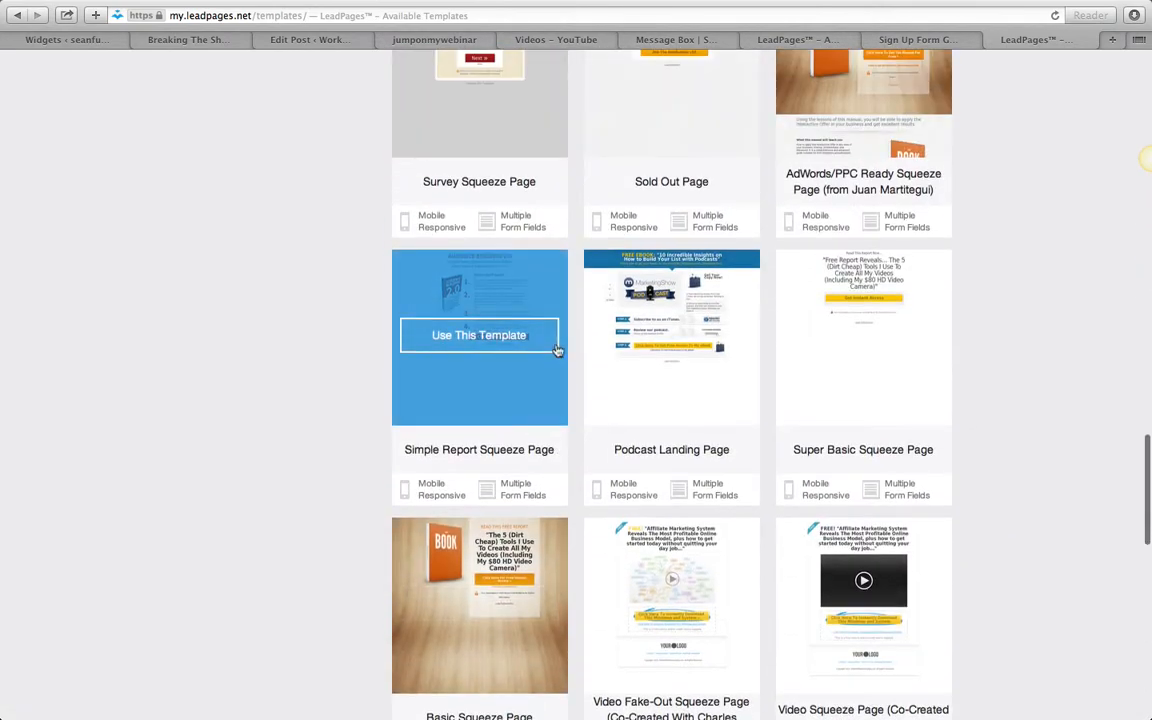
scroll(557, 349, "up", 3)
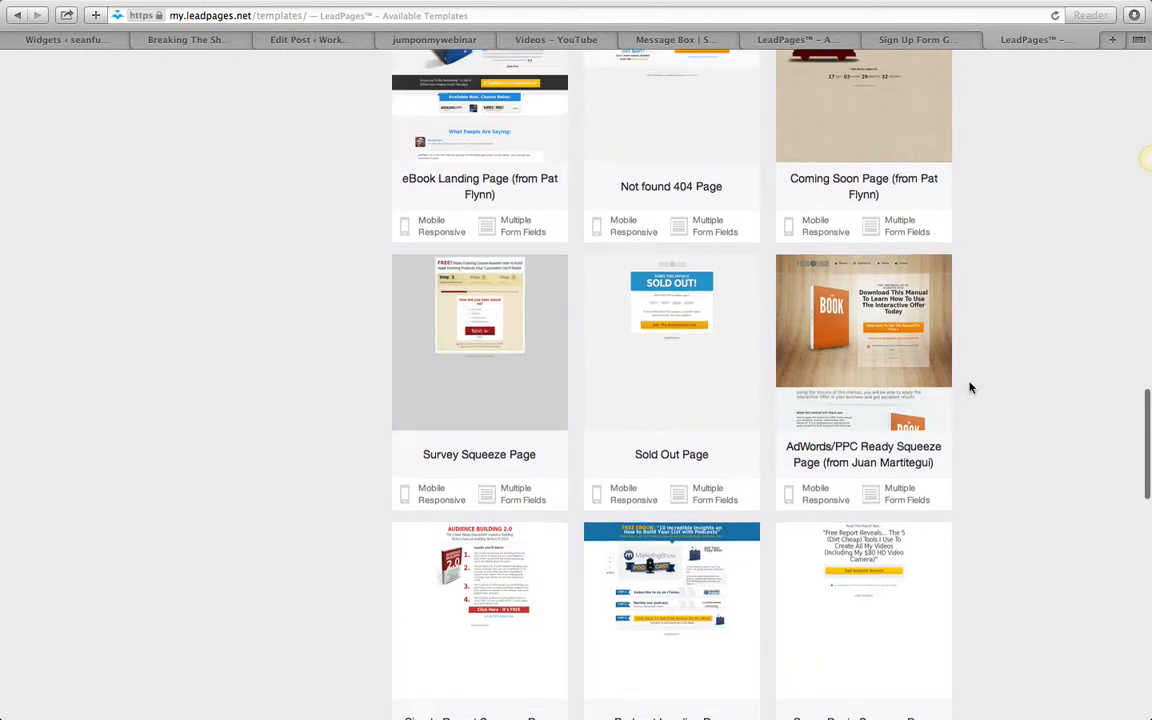
scroll(969, 387, "up", 6)
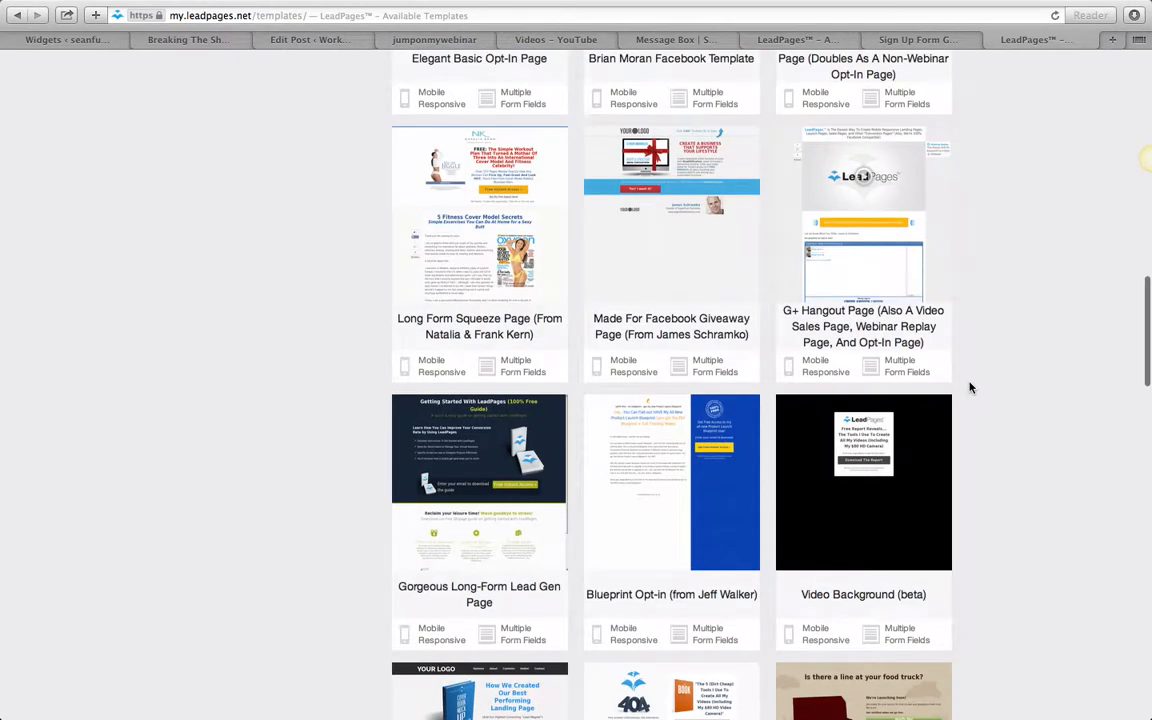
scroll(969, 387, "up", 1)
scroll(969, 387, "up", 10)
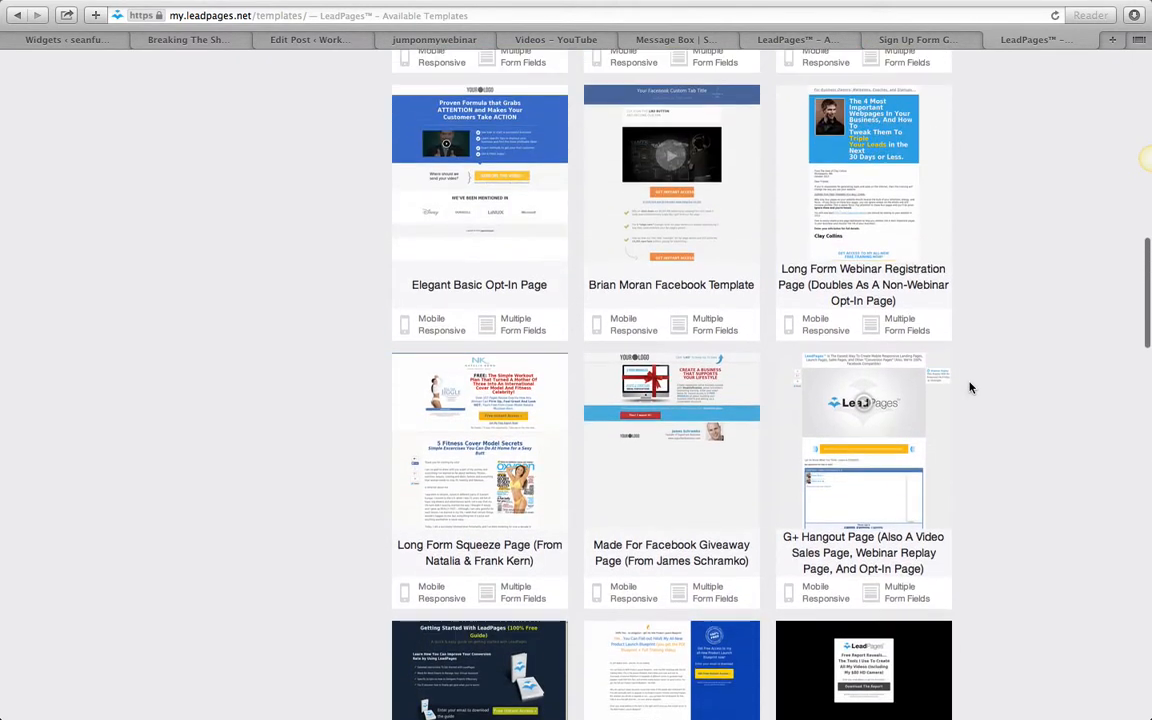
scroll(969, 387, "up", 5)
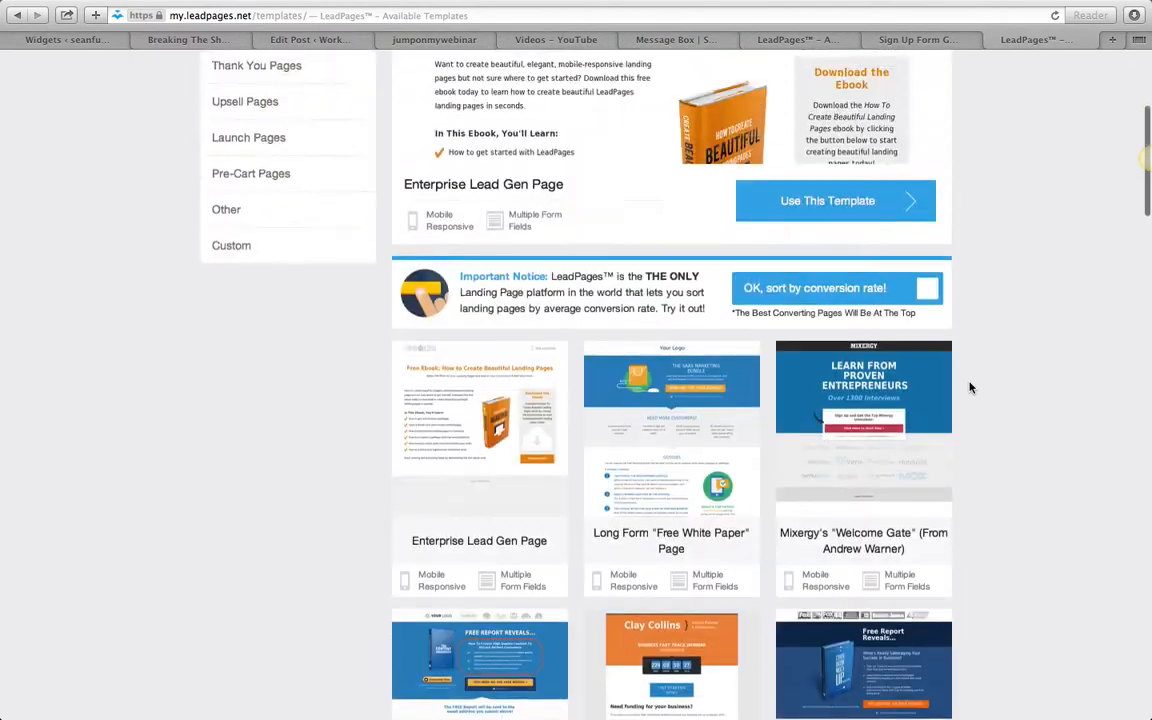
- Start a new page from the Basic Squeeze Page (Aligned To The Right) template, declining to state the industry
scroll(969, 387, "down", 20)
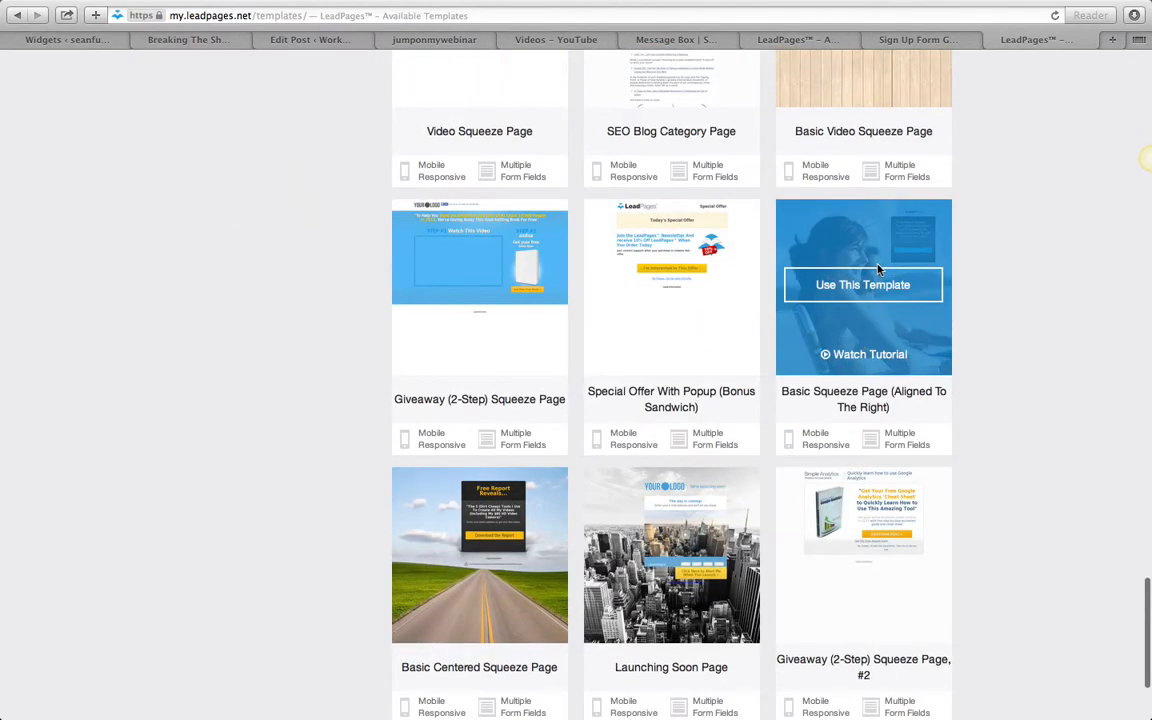
left_click(878, 287)
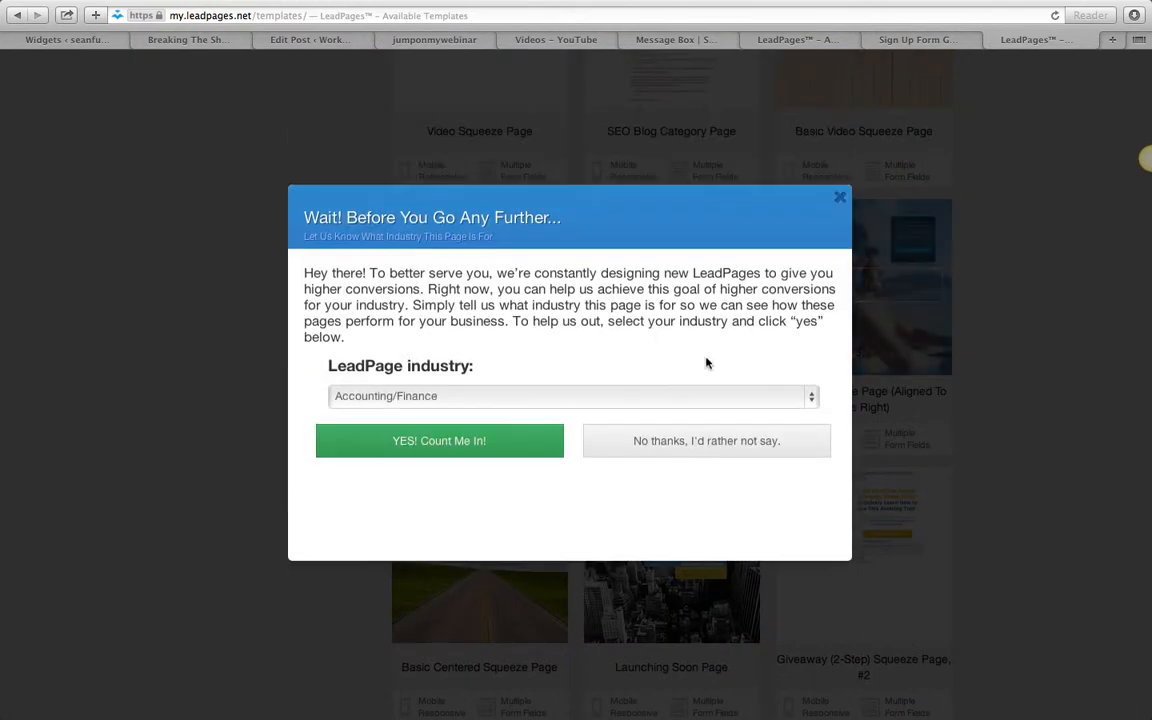
left_click(697, 443)
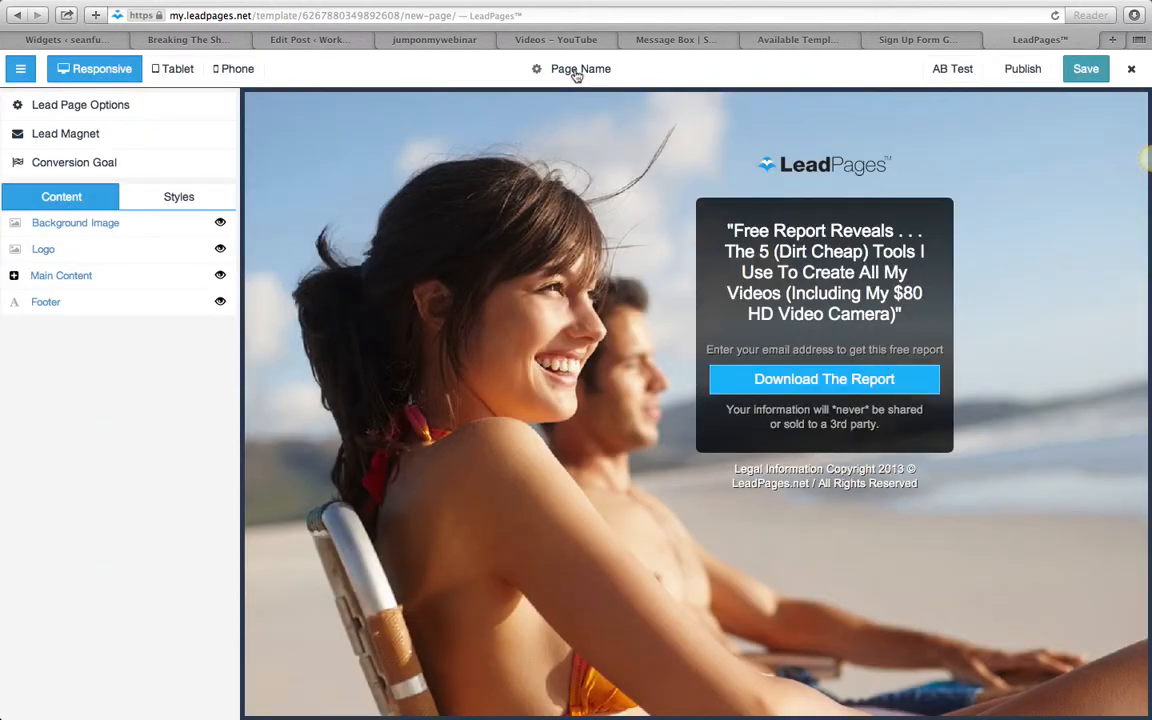
- Name the page with the person's full name in lowercase without a space
left_click(576, 69)
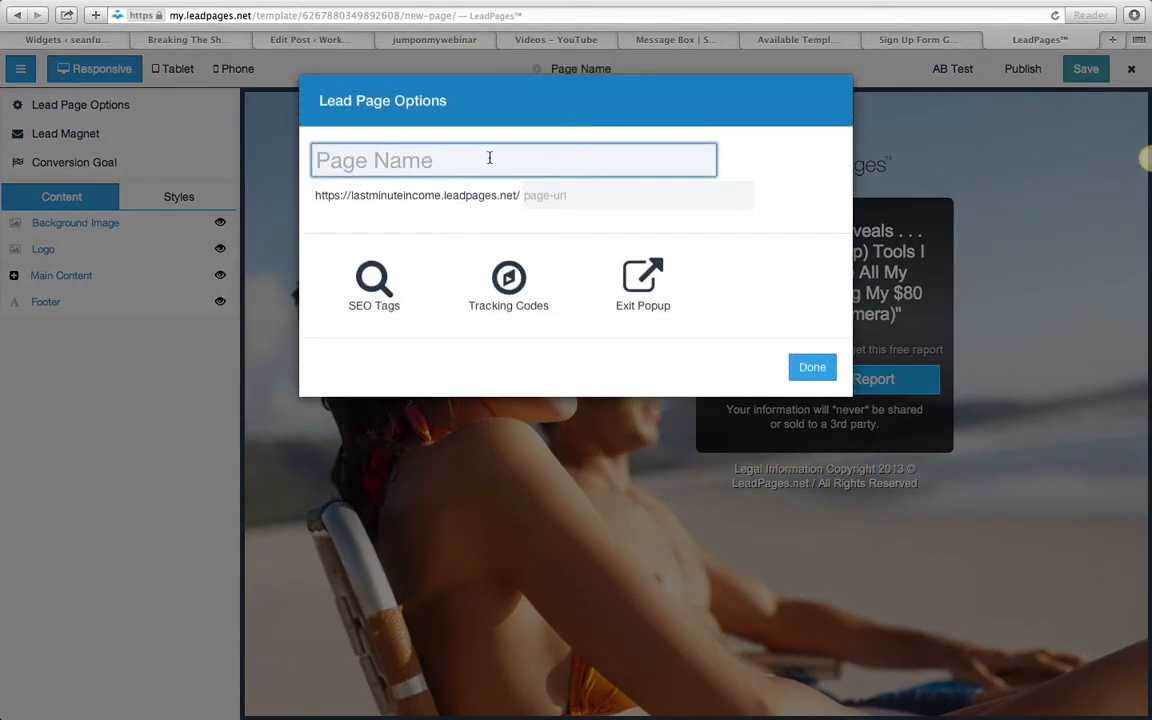
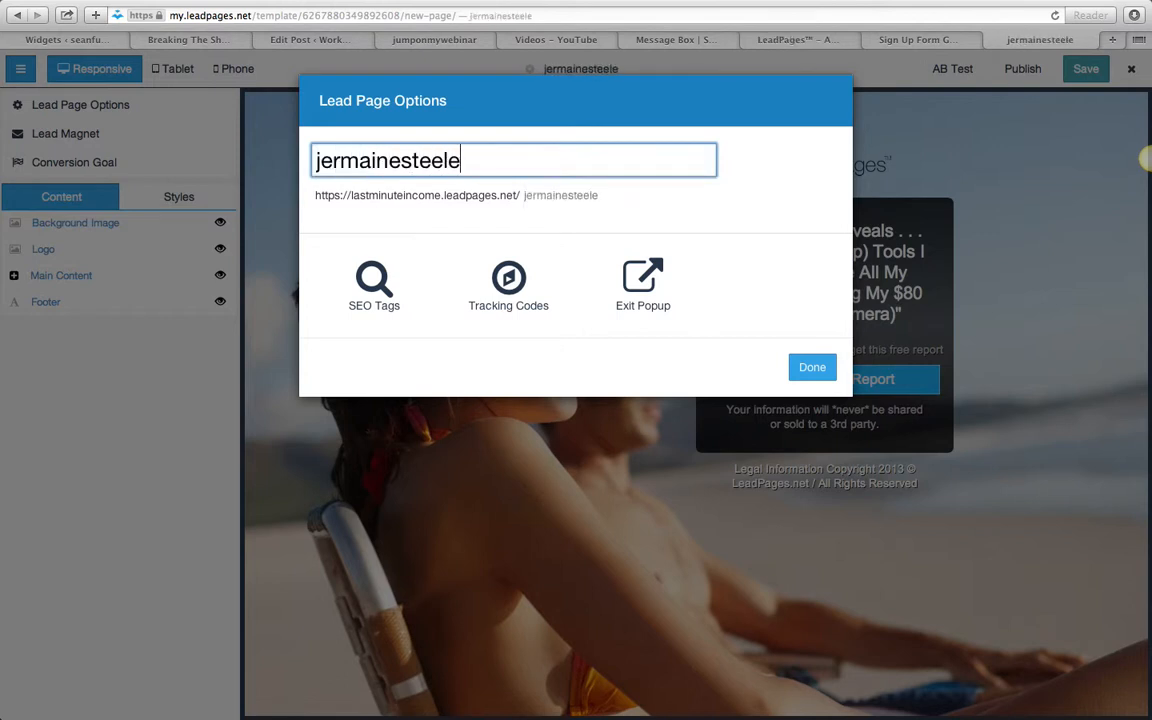
- Set the SEO page title to the person's full name followed by "FREE Training On How To Set Up Pages"
left_click(420, 286)
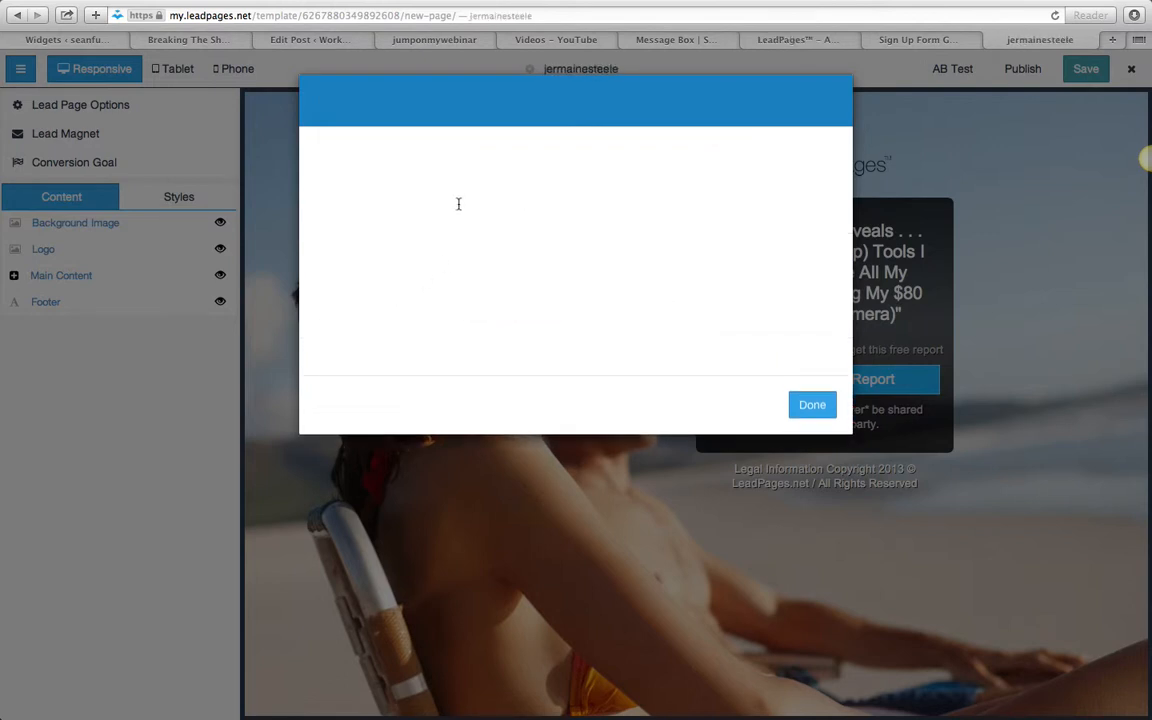
left_click(431, 180)
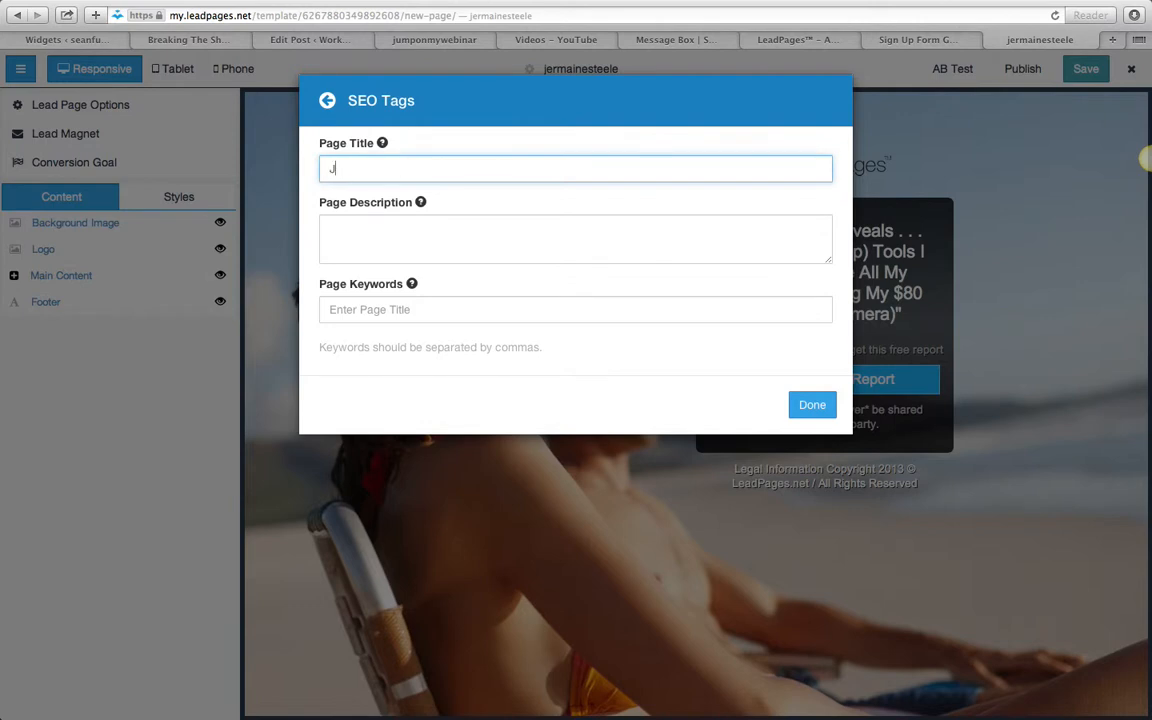
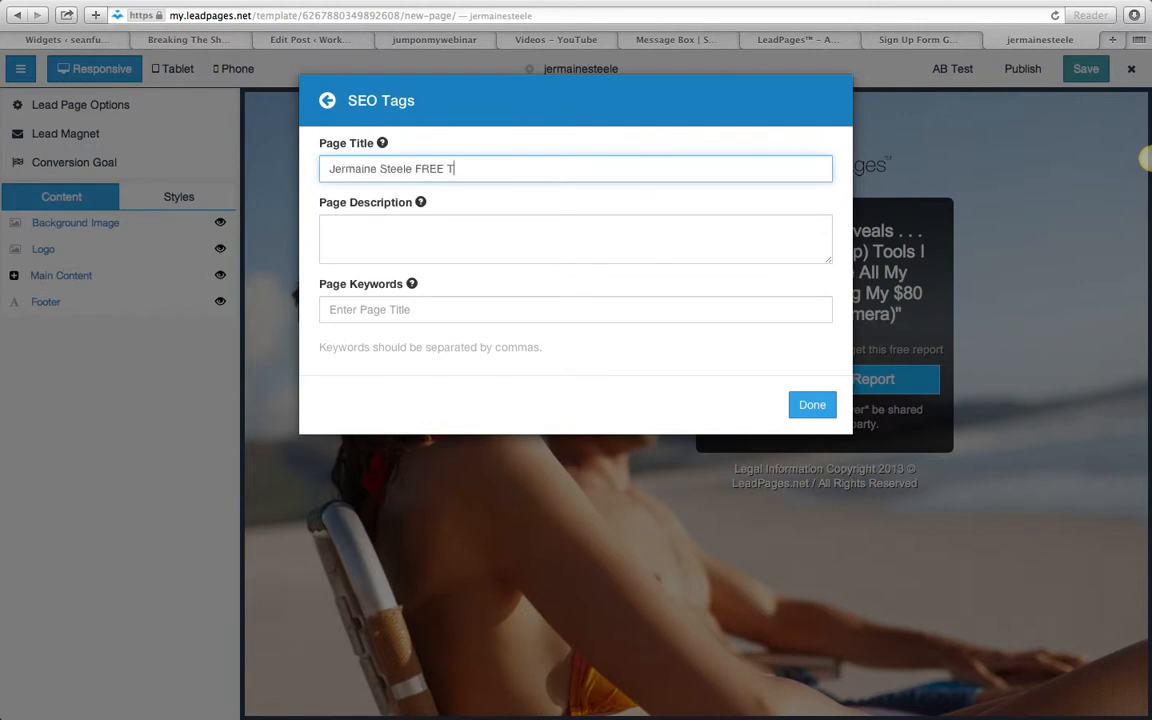
type("raining On How To Set")
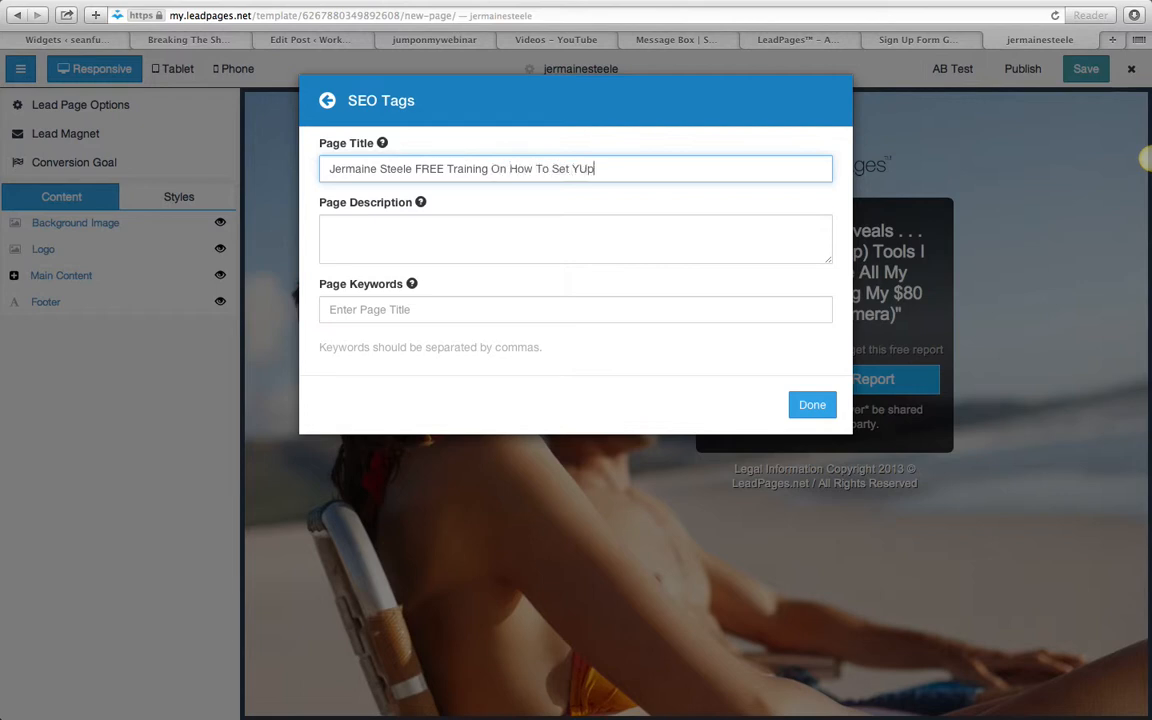
type(" Up Pages")
- Copy the whole SEO page title into the page description
key("super+a")
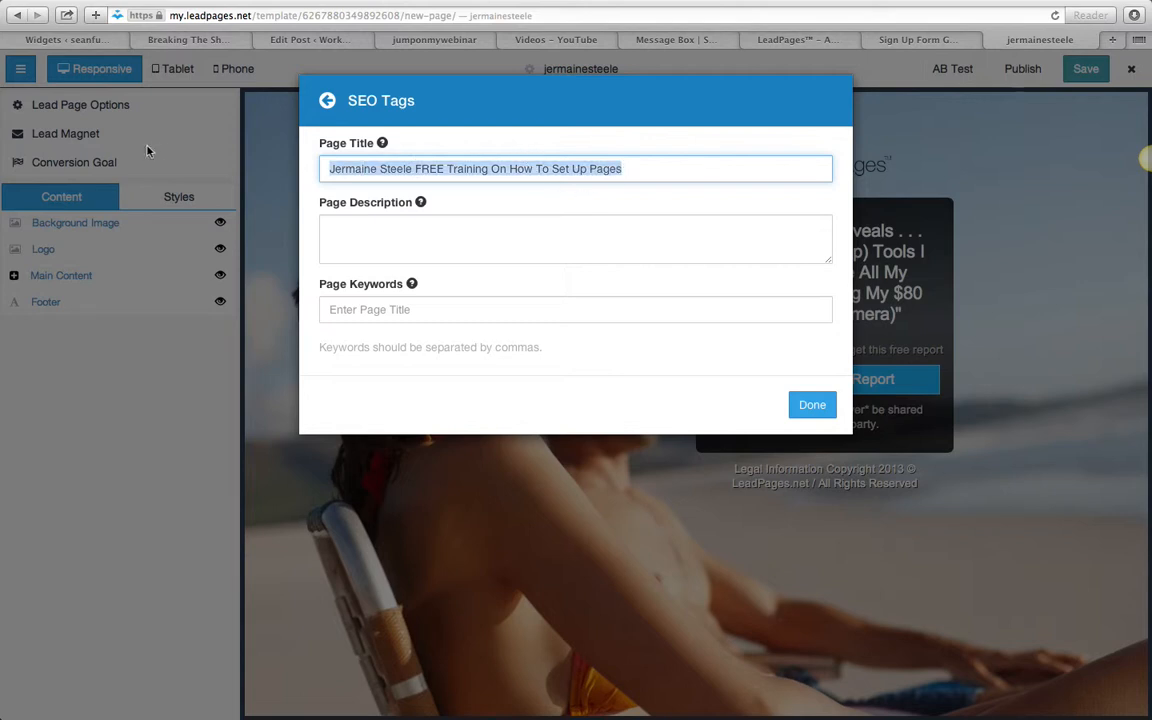
right_click(386, 168)
left_click(420, 229)
left_click(421, 234)
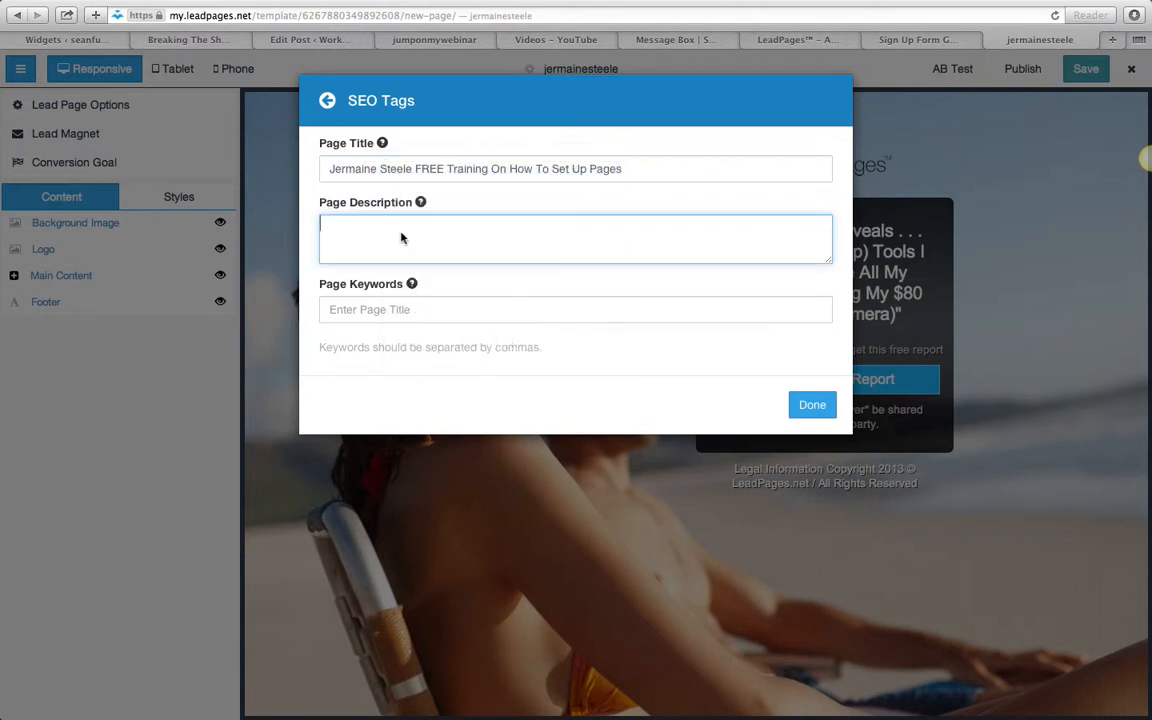
right_click(405, 240)
left_click(425, 267)
- Set the page keywords to "iris 4.0, home success network" and finish the SEO tags
left_click(430, 314)
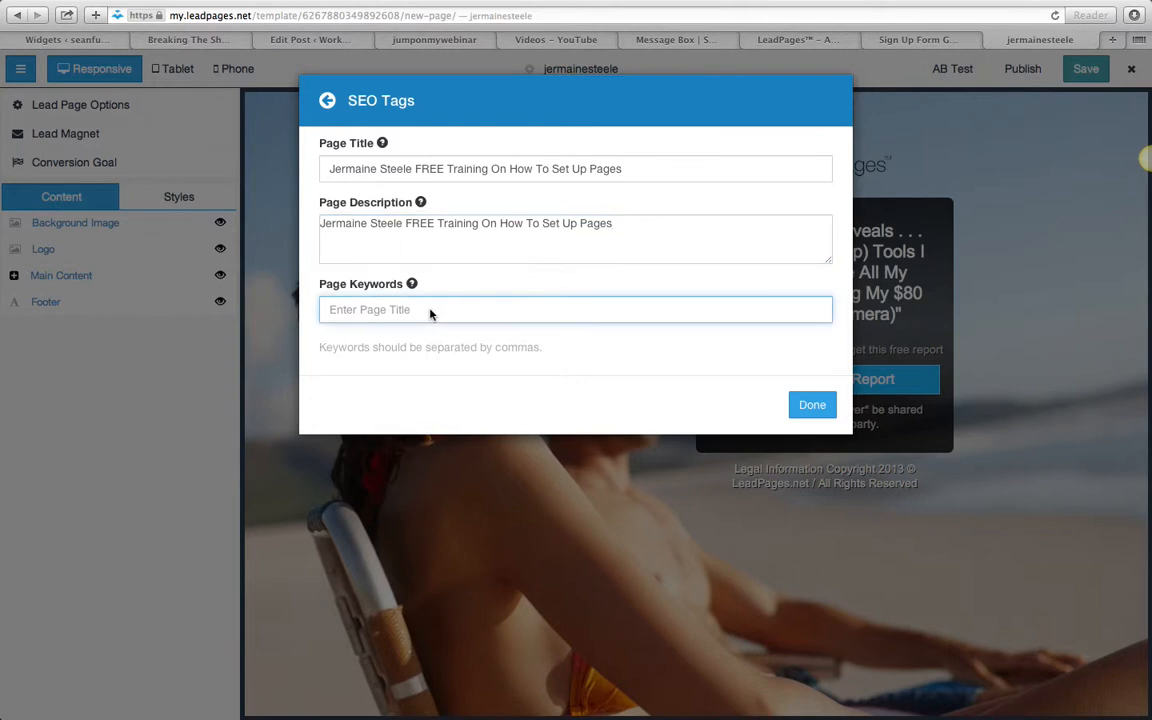
type("inis ")
type("4.0, home")
type(" success netw")
type("okr")
key("BackSpace")
key("BackSpace")
type("rk")
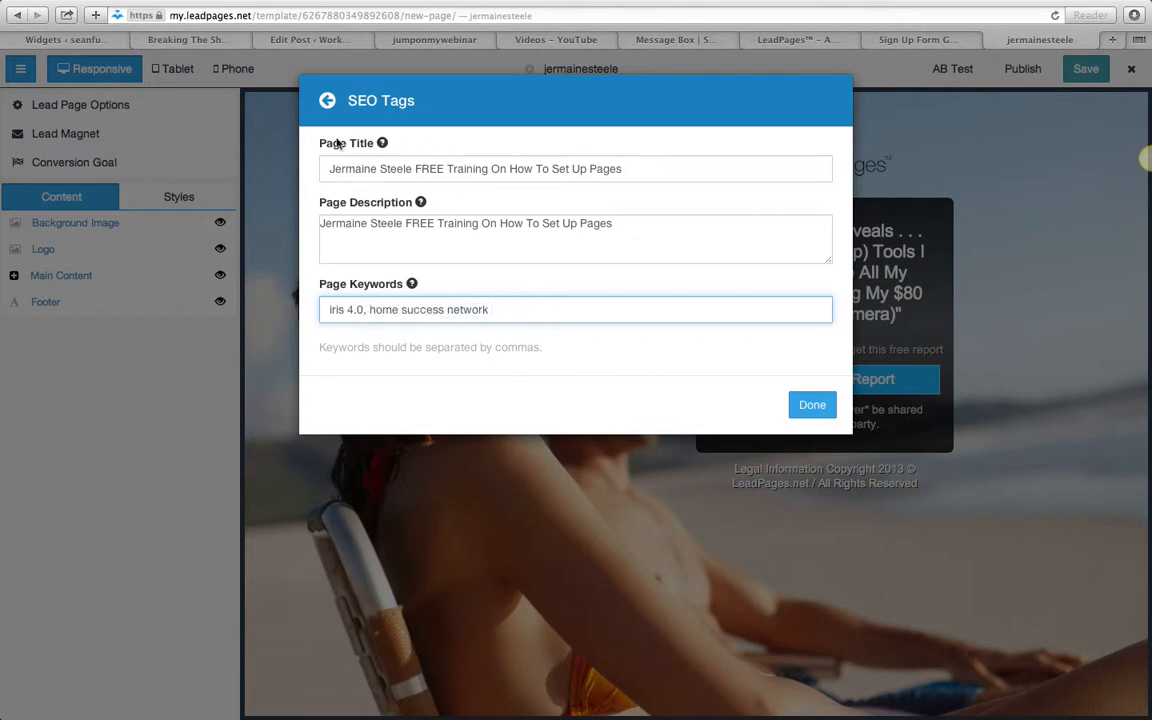
left_click(812, 404)
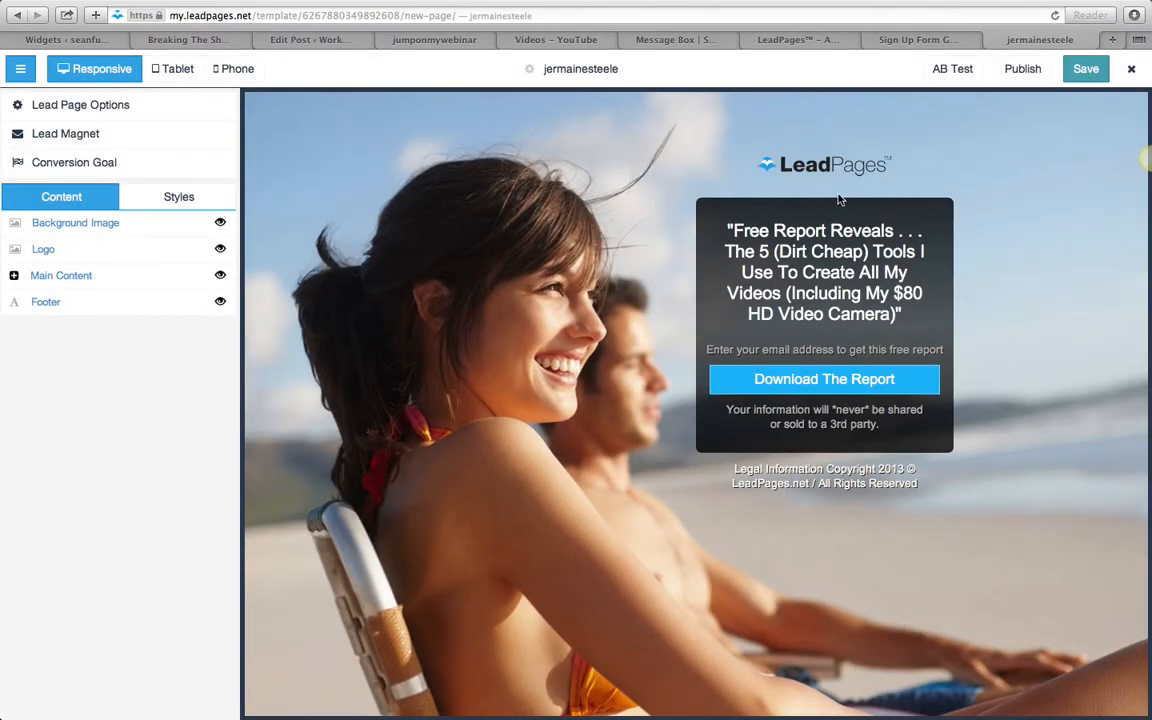
- Hide the LeadPages logo above the opt-in box on the page
left_click(889, 166)
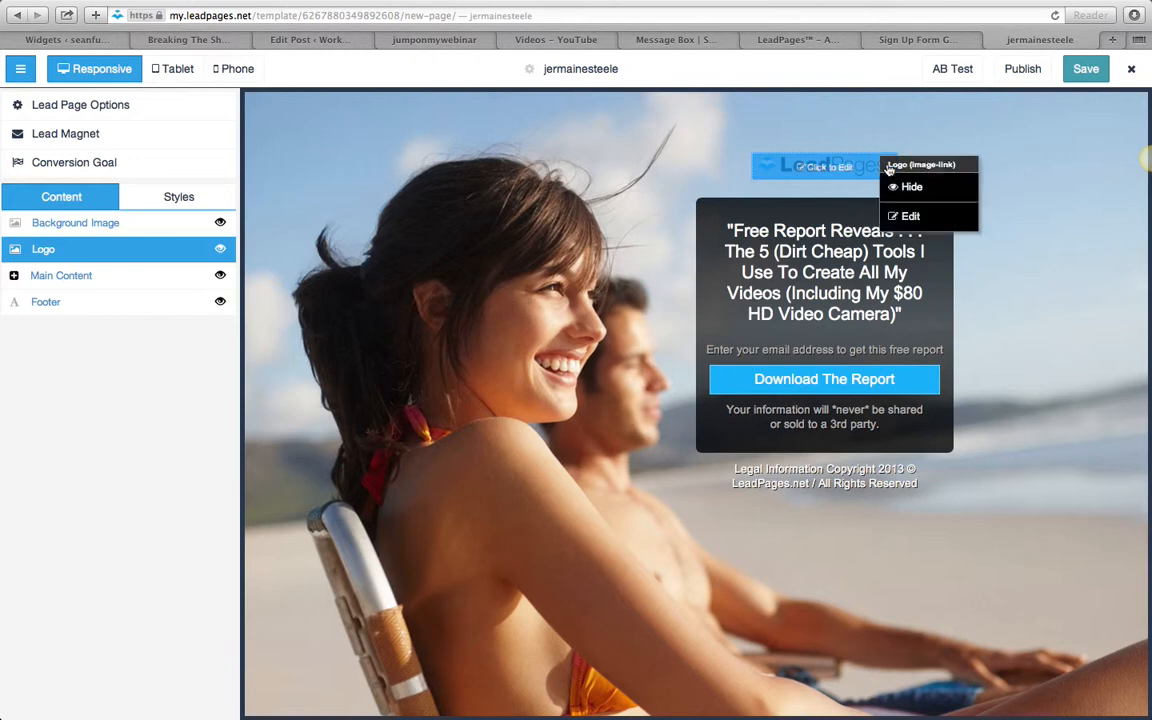
left_click(910, 188)
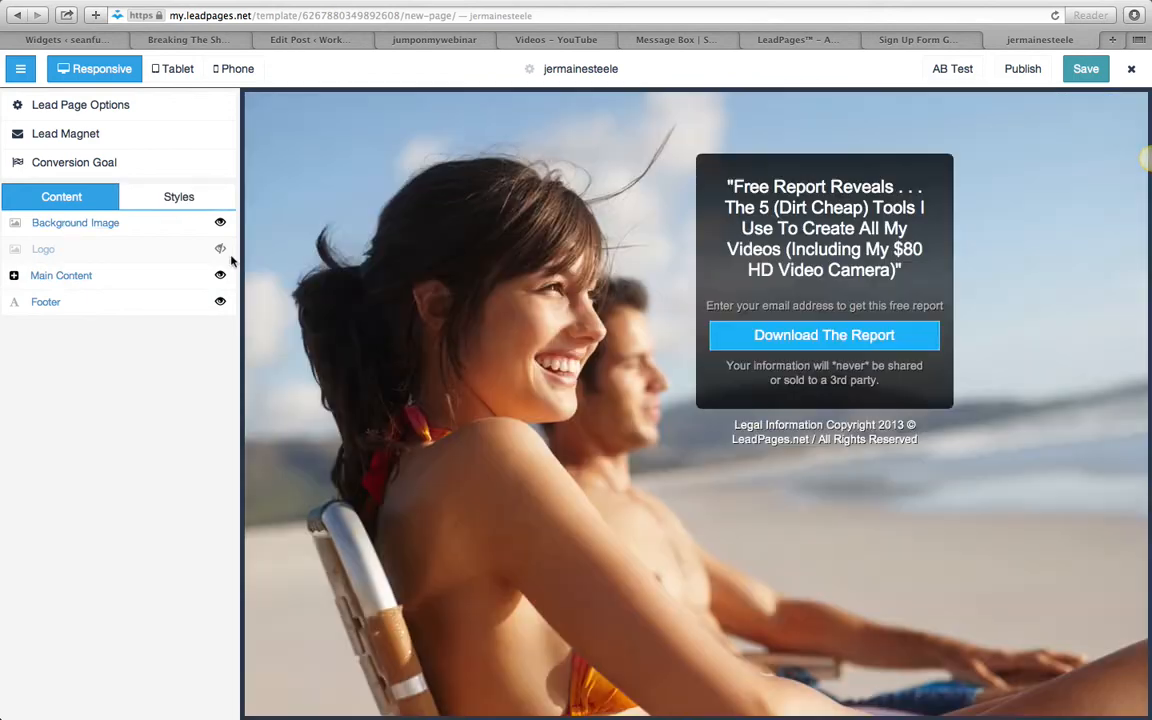
- Show the logo again with the "YOU WON'T BELIEVE THIS" banner as its image, and hide it
left_click(220, 248)
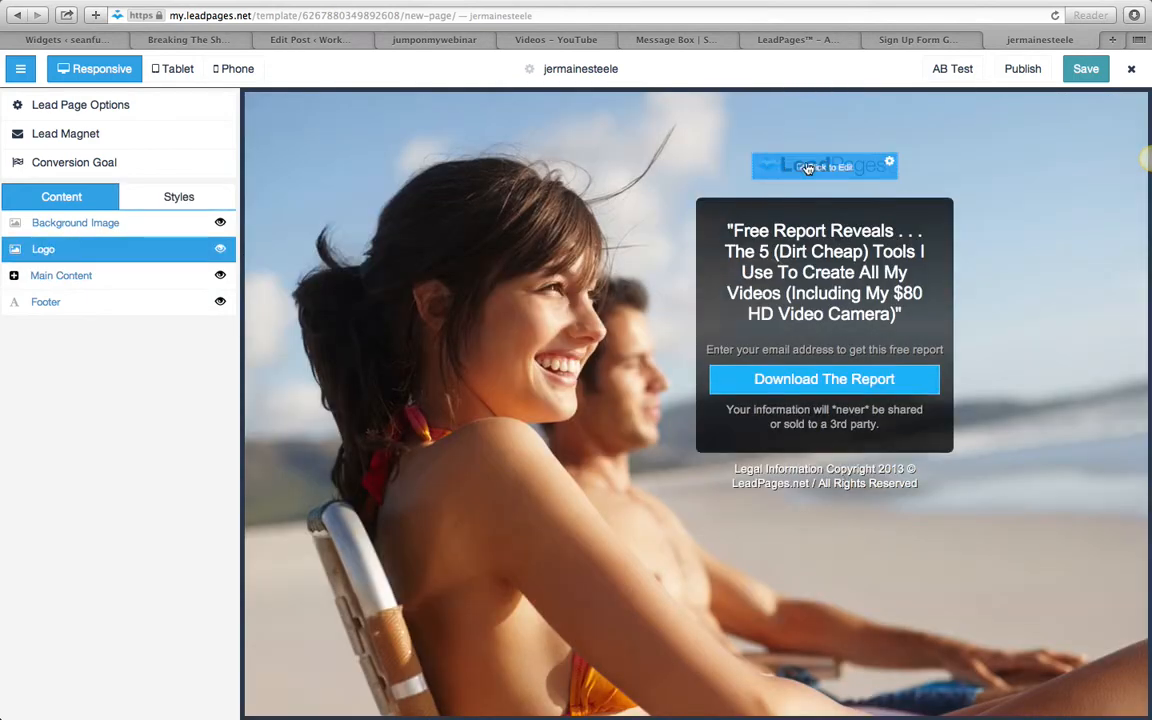
left_click(889, 166)
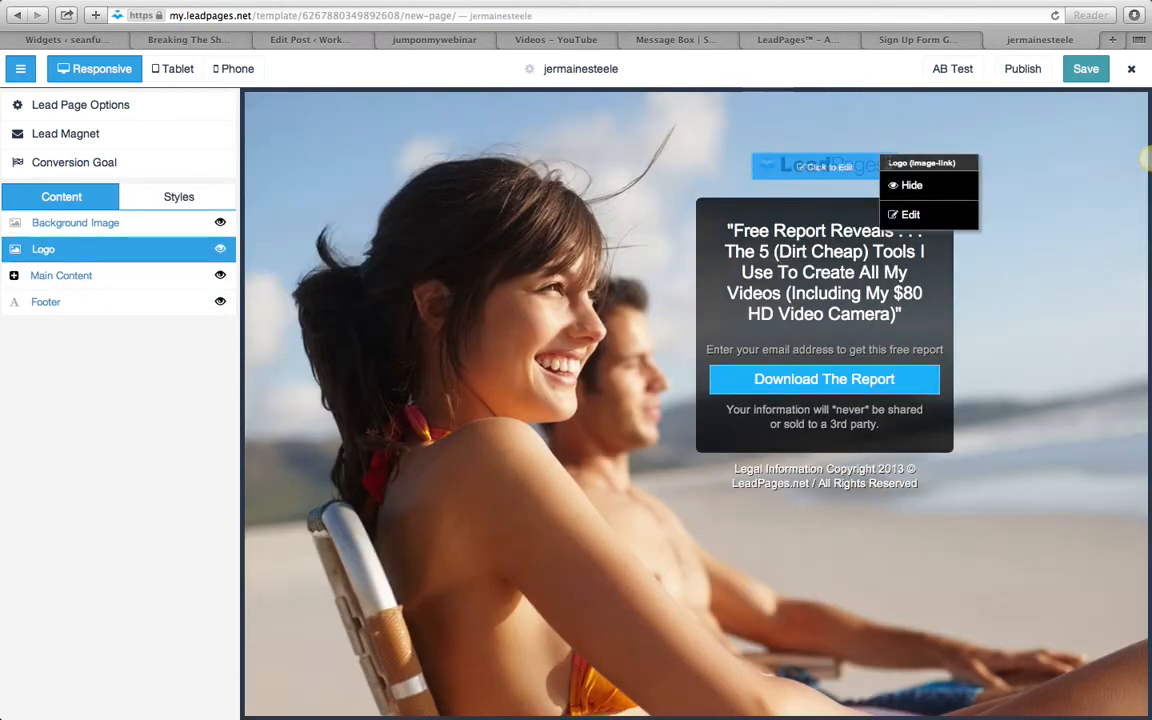
left_click(910, 214)
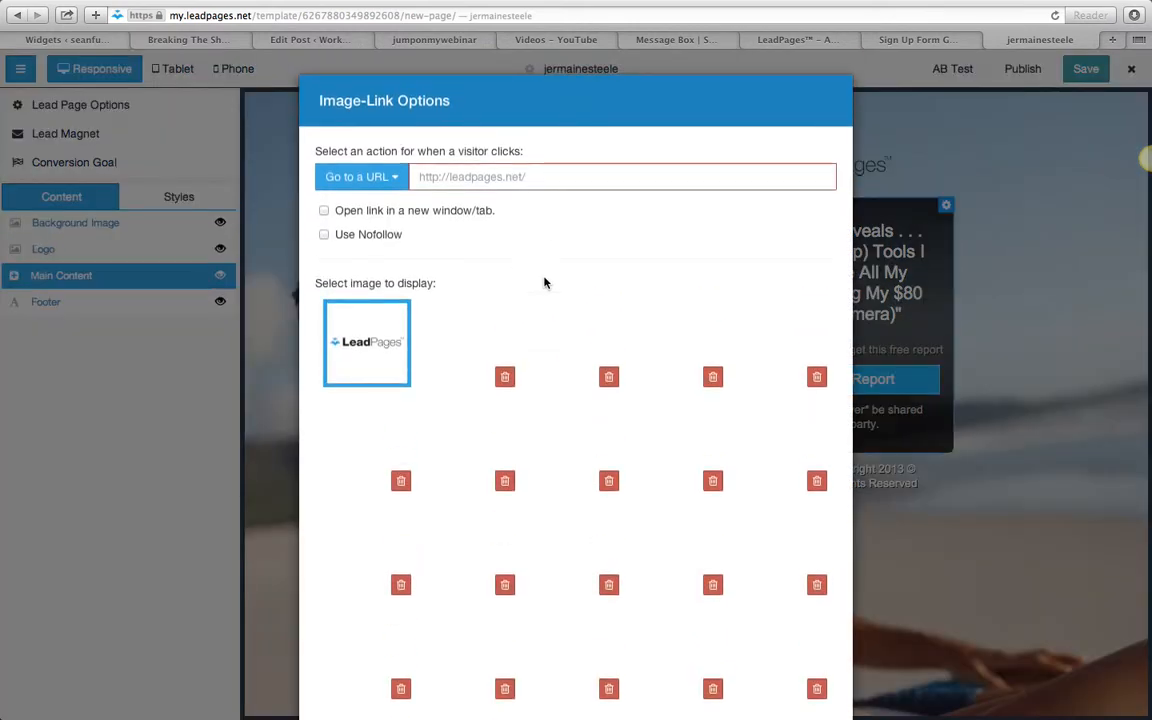
scroll(648, 364, "down", 10)
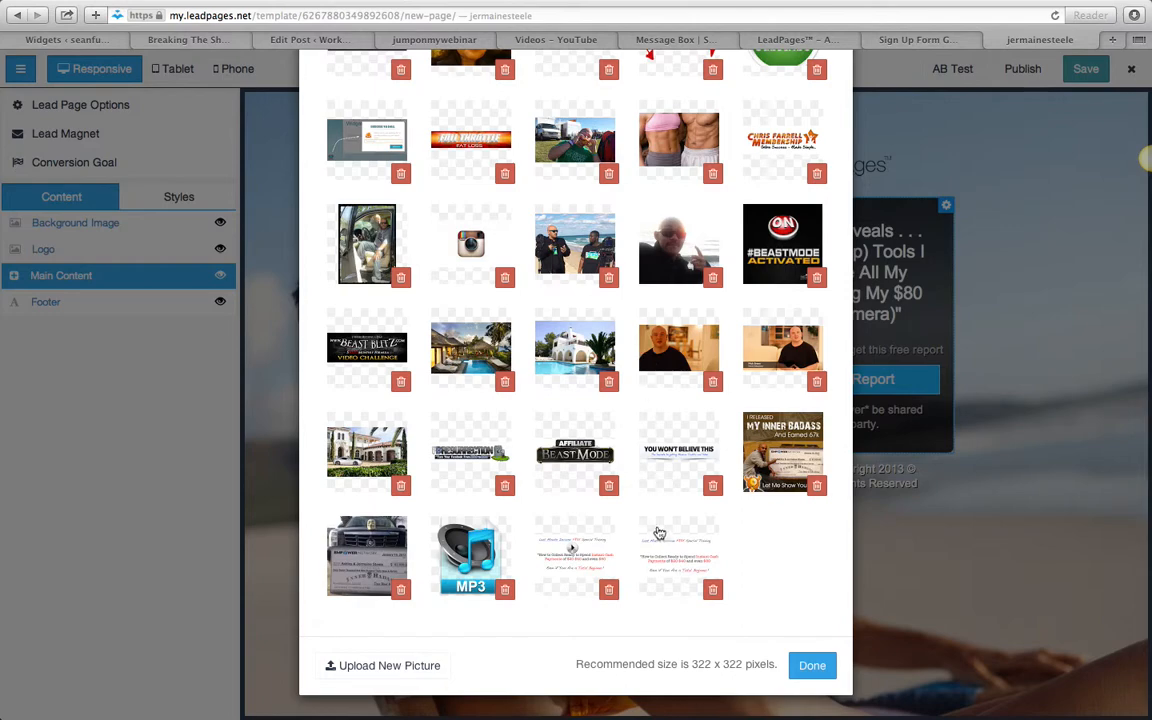
left_click(688, 468)
left_click(812, 665)
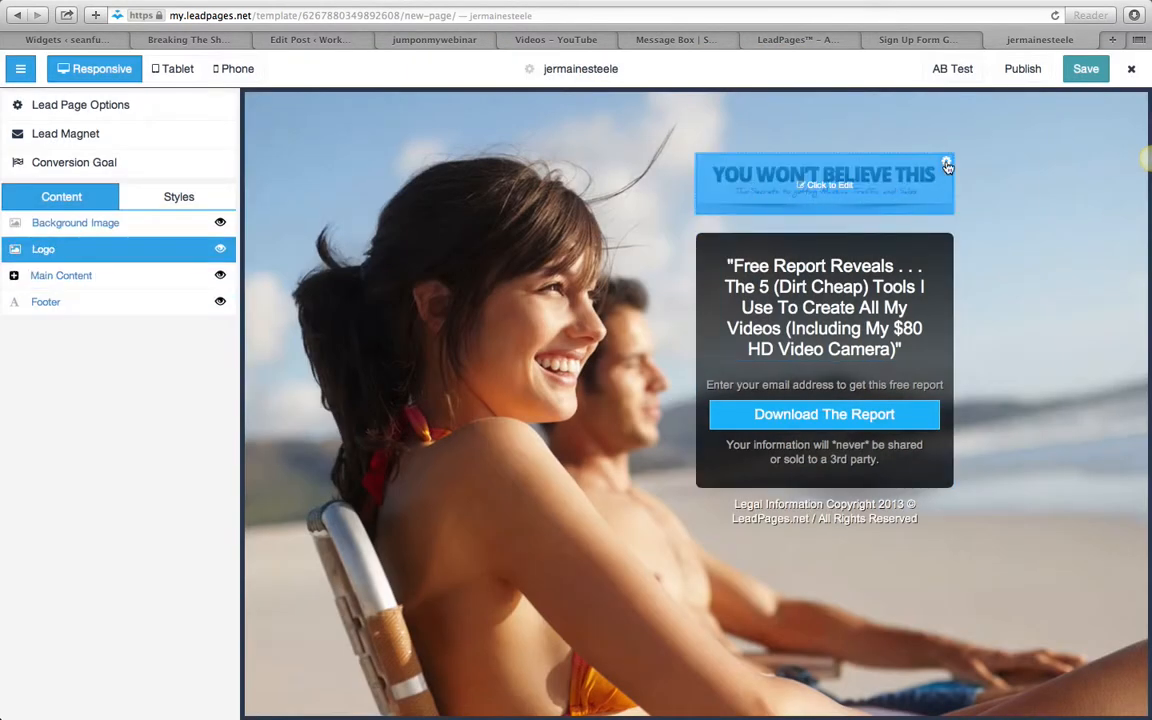
left_click(945, 162)
left_click(966, 186)
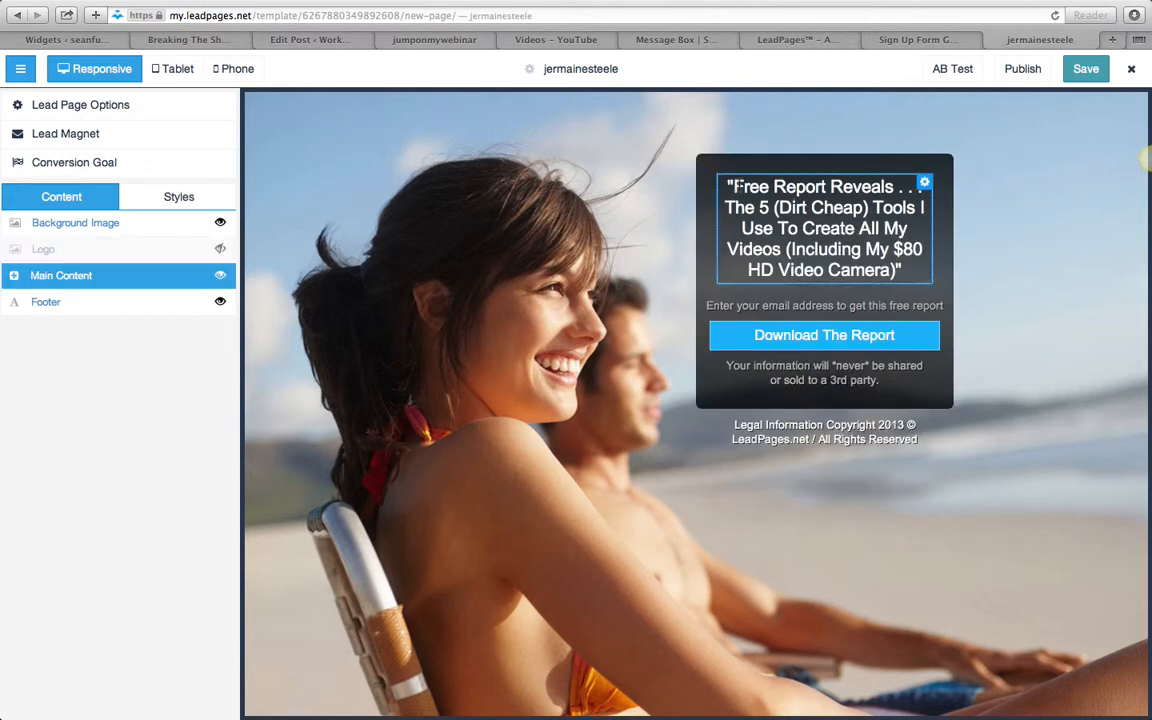
- Reword the start of the opt-in headline to "Free Videos Reveals . . . The 3 (Dirt Cheap) STEPS"
left_click_drag(773, 187, 826, 187)
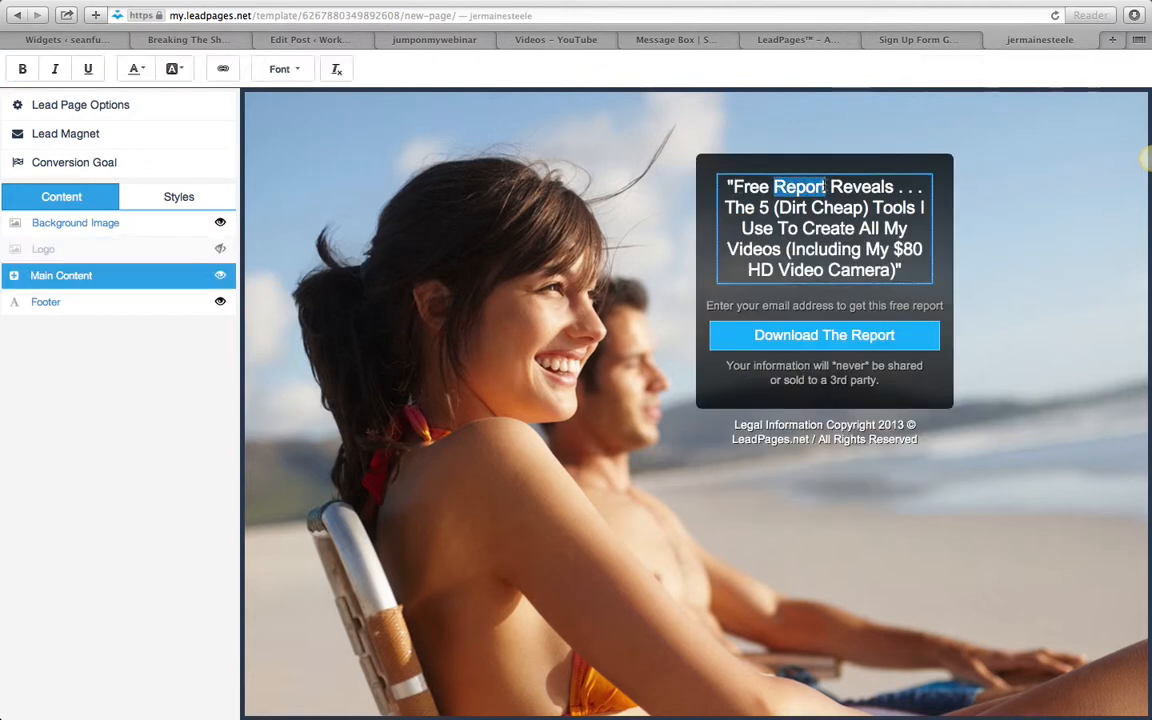
type("Videos")
left_click(770, 207)
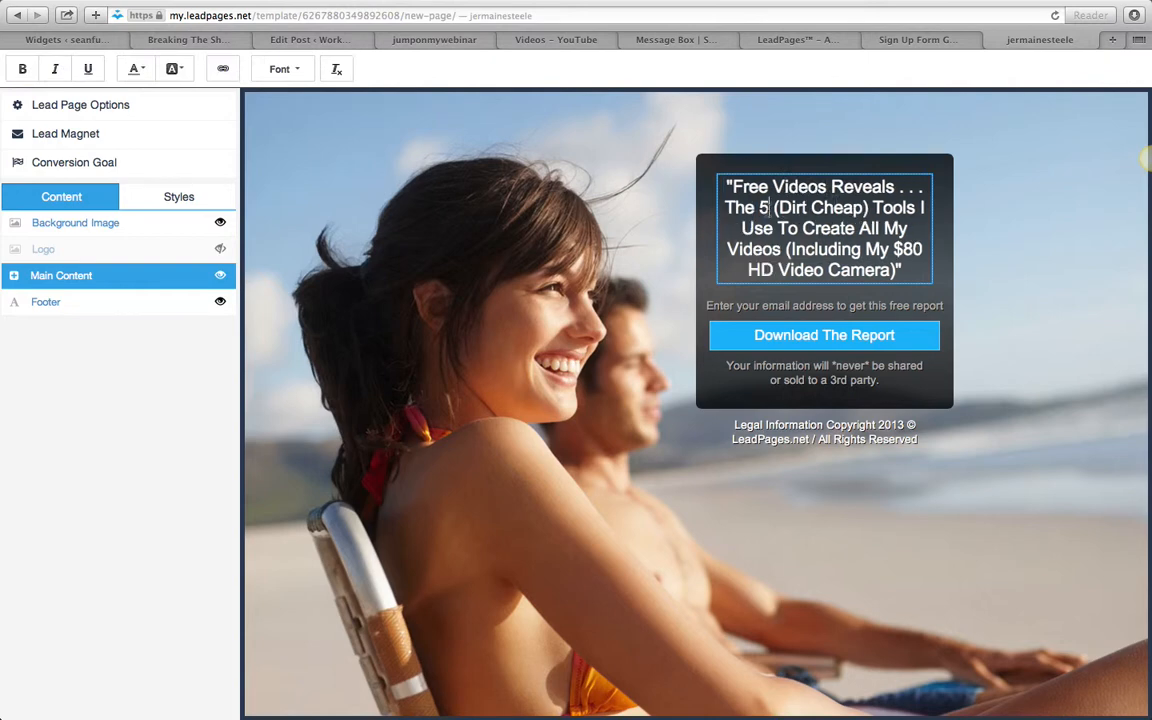
key("BackSpace")
type("3")
double_click(876, 206)
type("STEP")
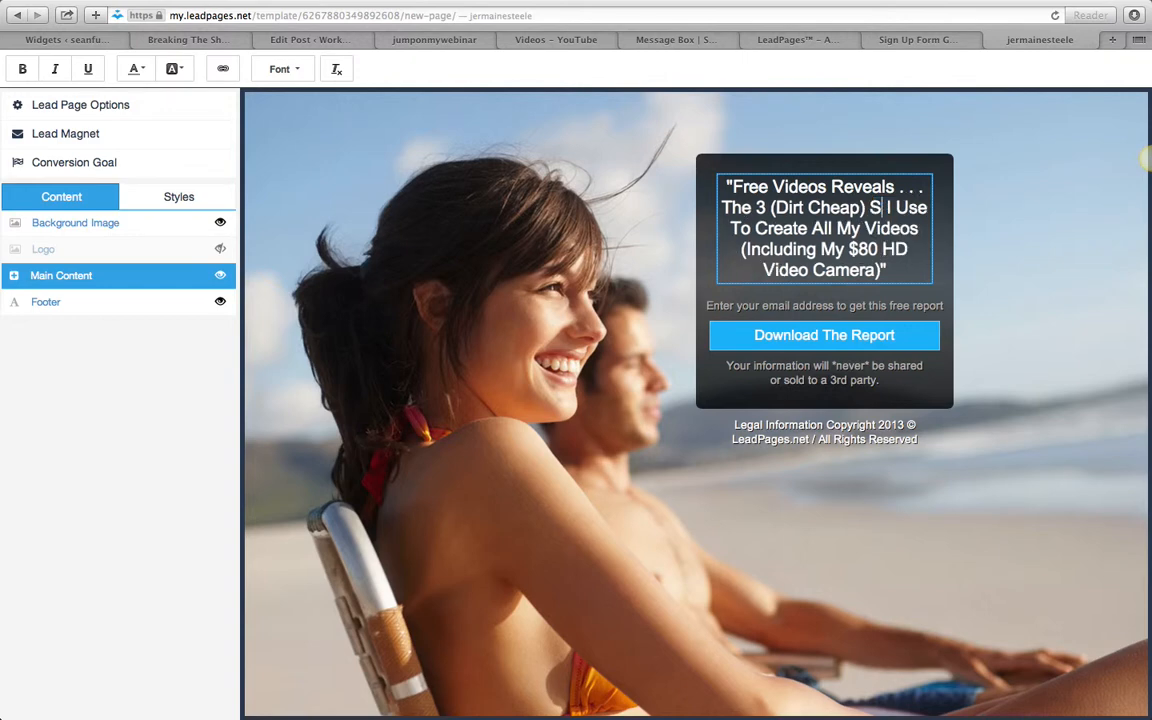
type("S")
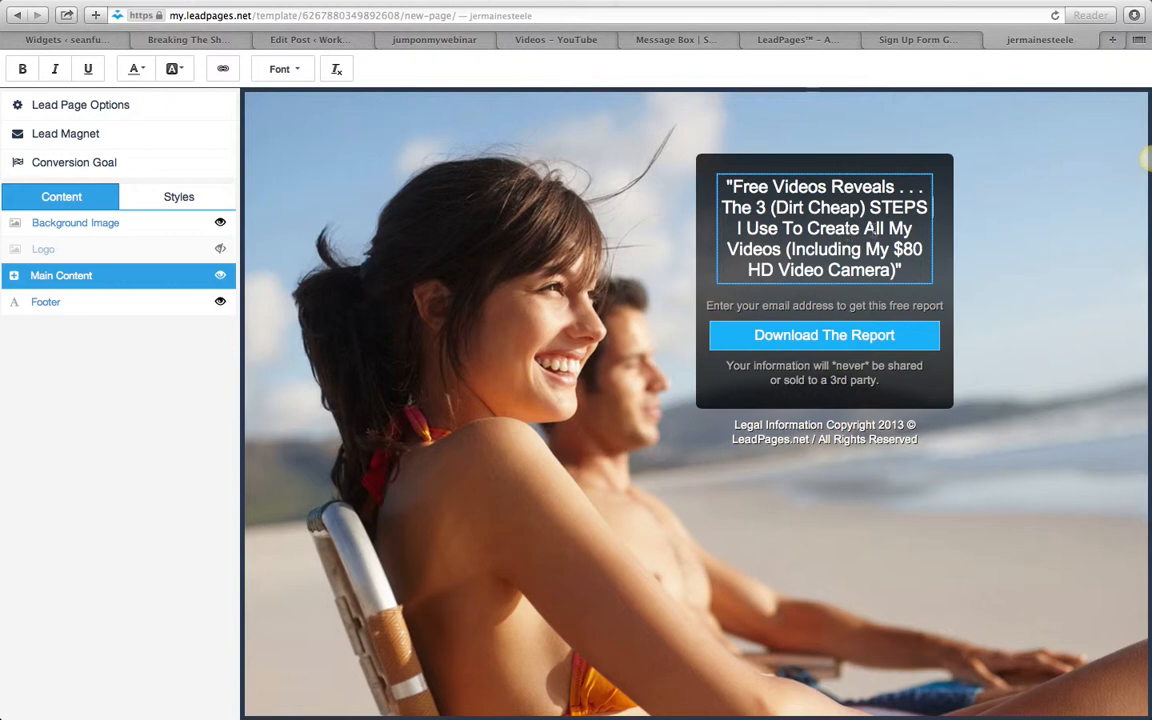
- Change the headline's ending to "Pages (Including THIS ONE)", with the bracketed part on its own line
double_click(779, 249)
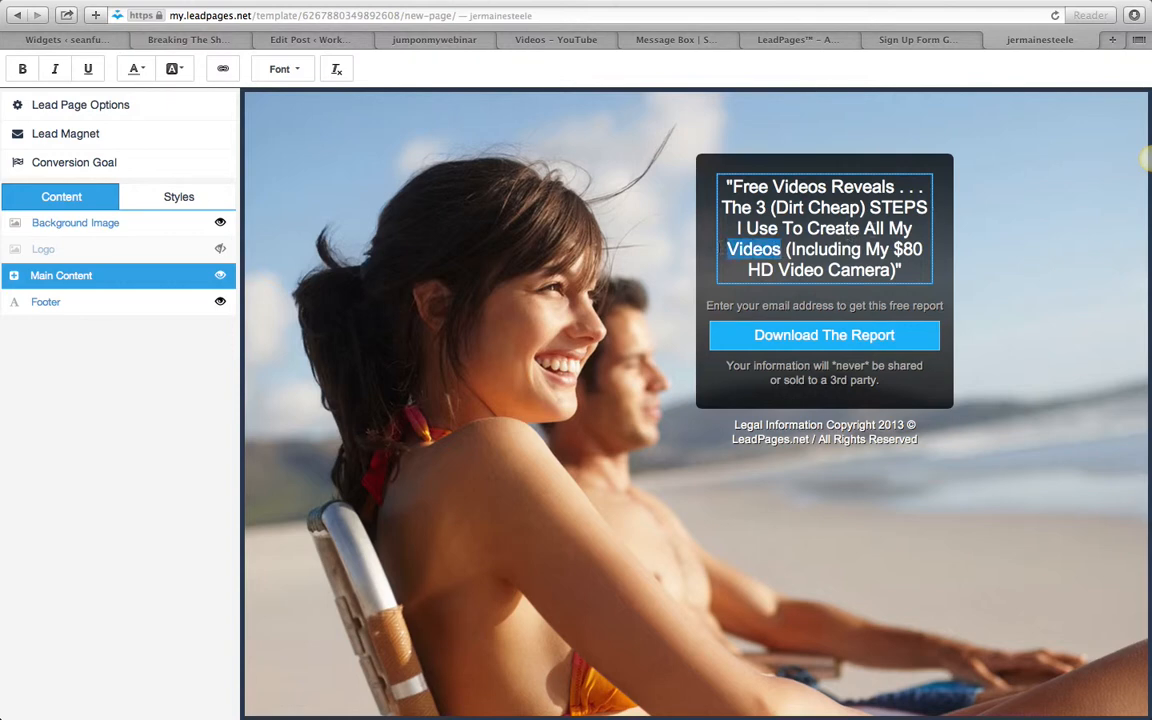
type("Pages")
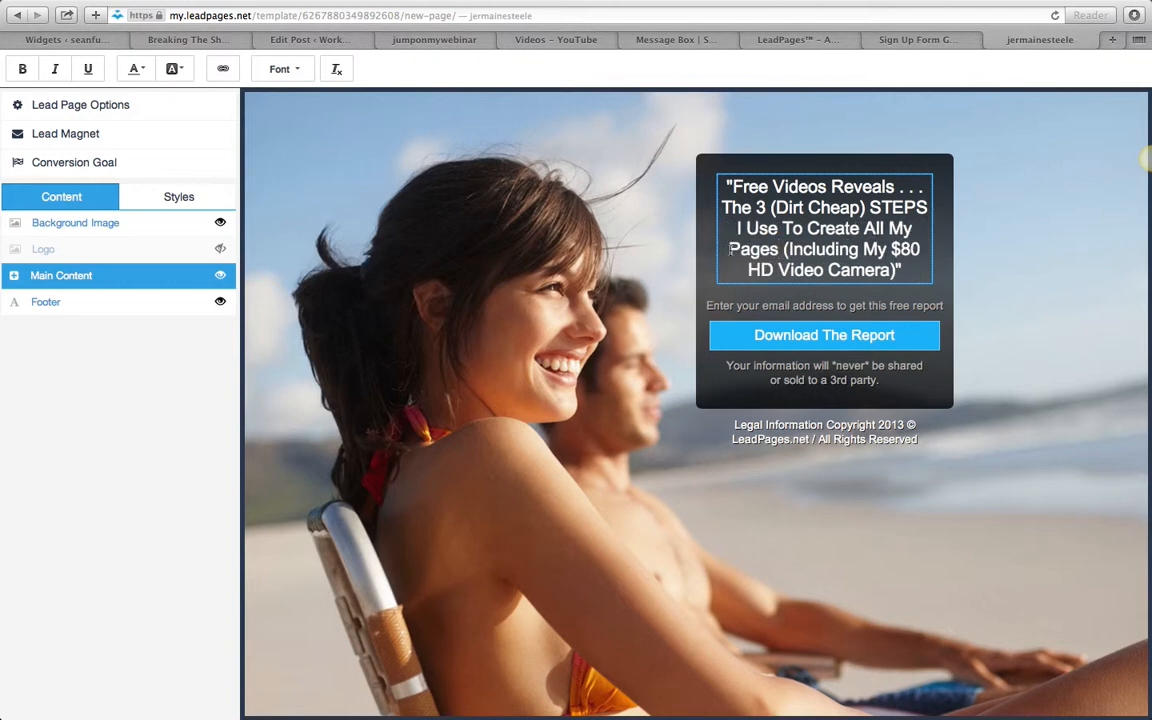
left_click_drag(791, 249, 895, 271)
left_click(887, 249)
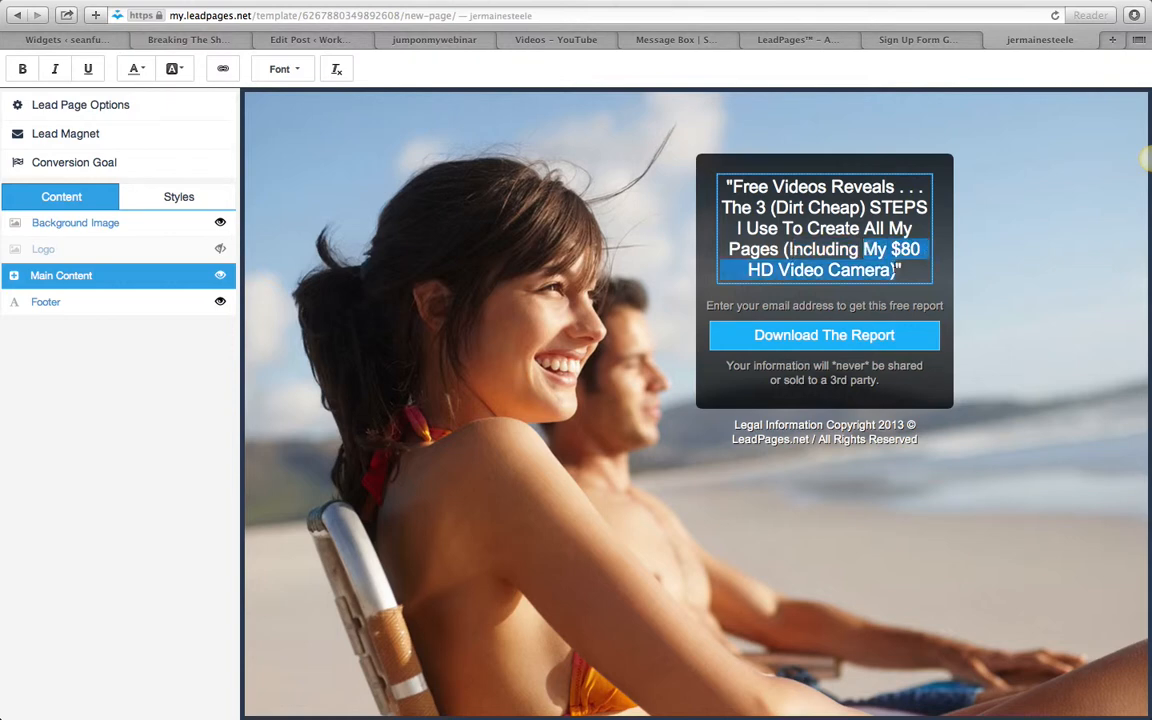
type("THIS")
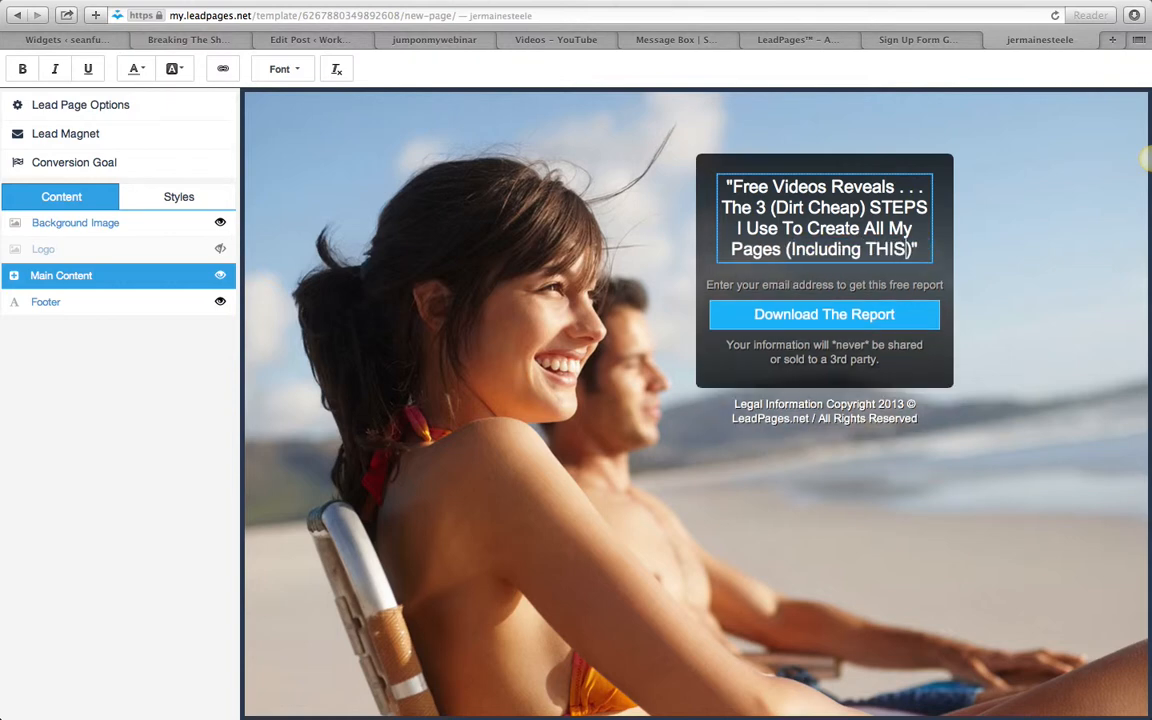
type(" ONE")
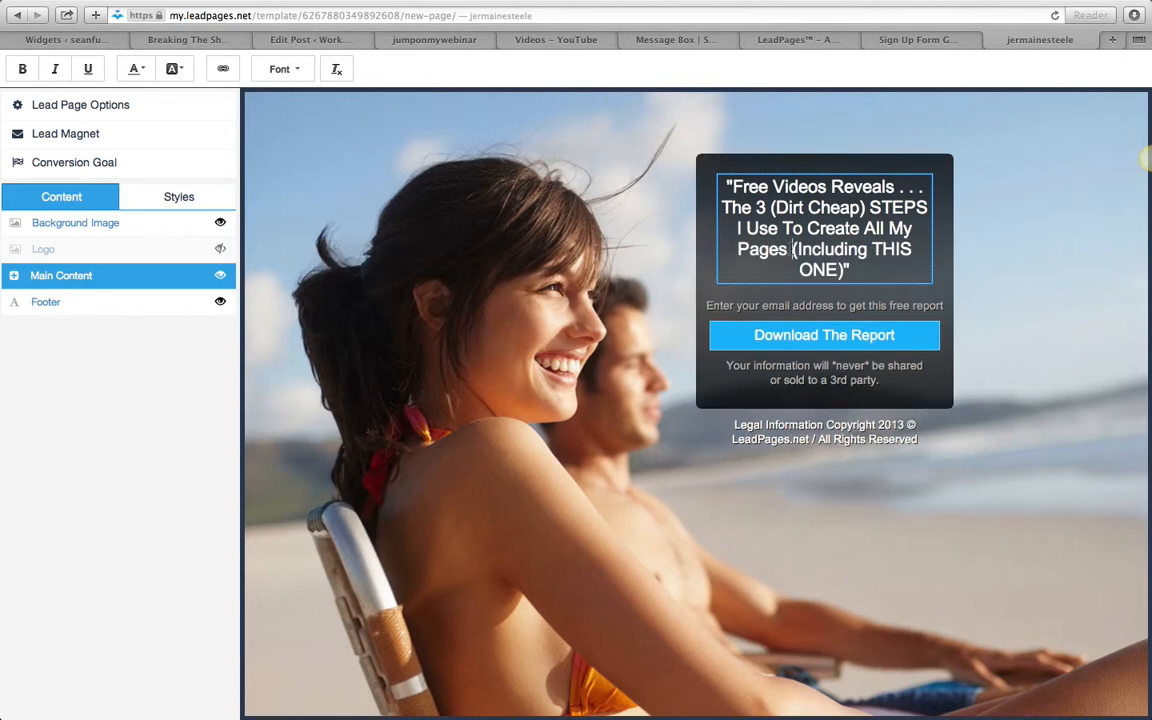
key("Return")
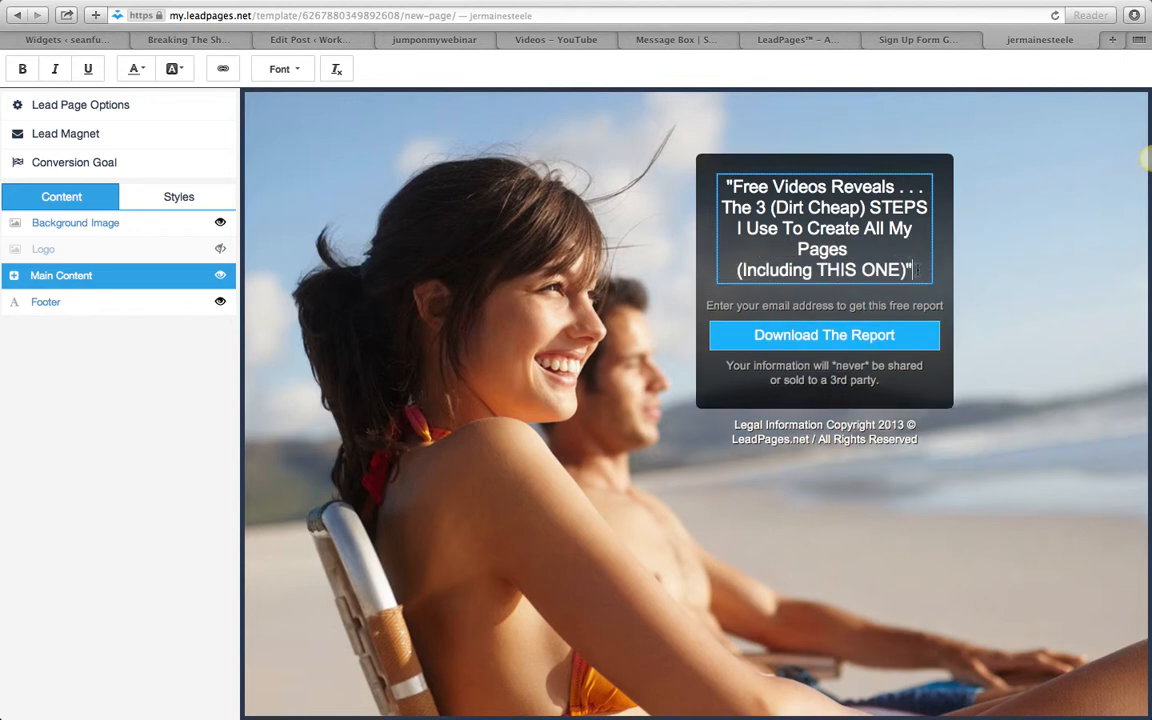
- Add a new line to the headline reading "PLUS What You Are MISSING Online !"
key("Return")
type("PLUS ")
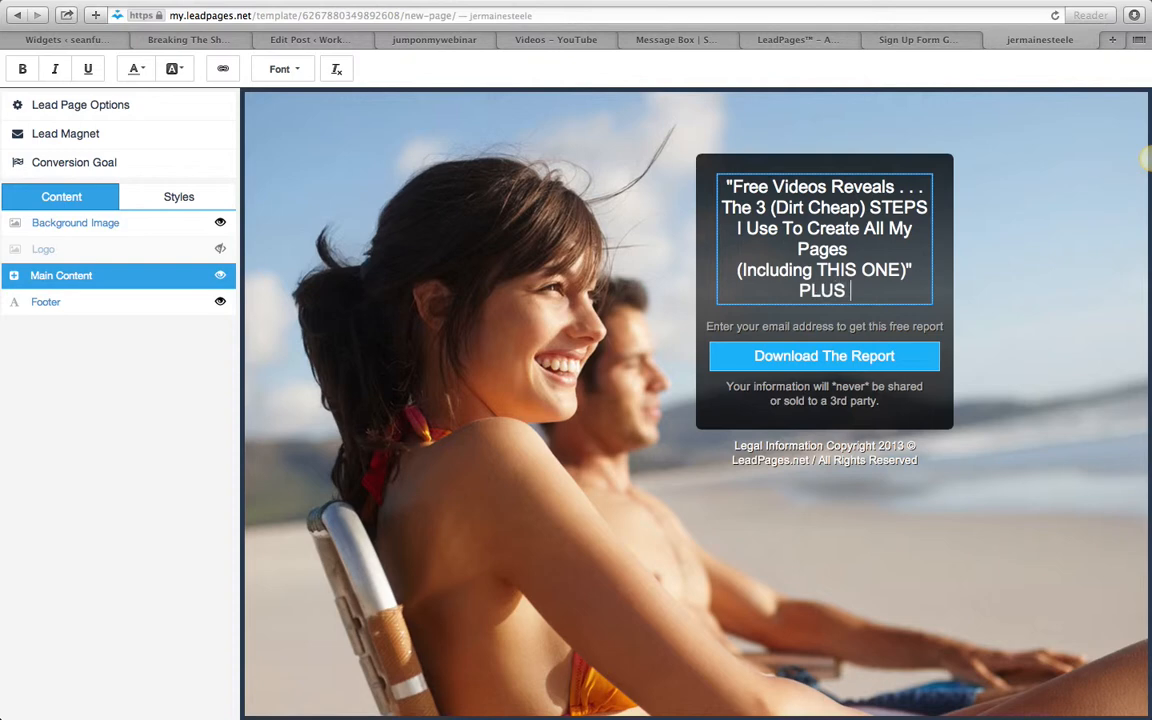
type("What You Are MISSING")
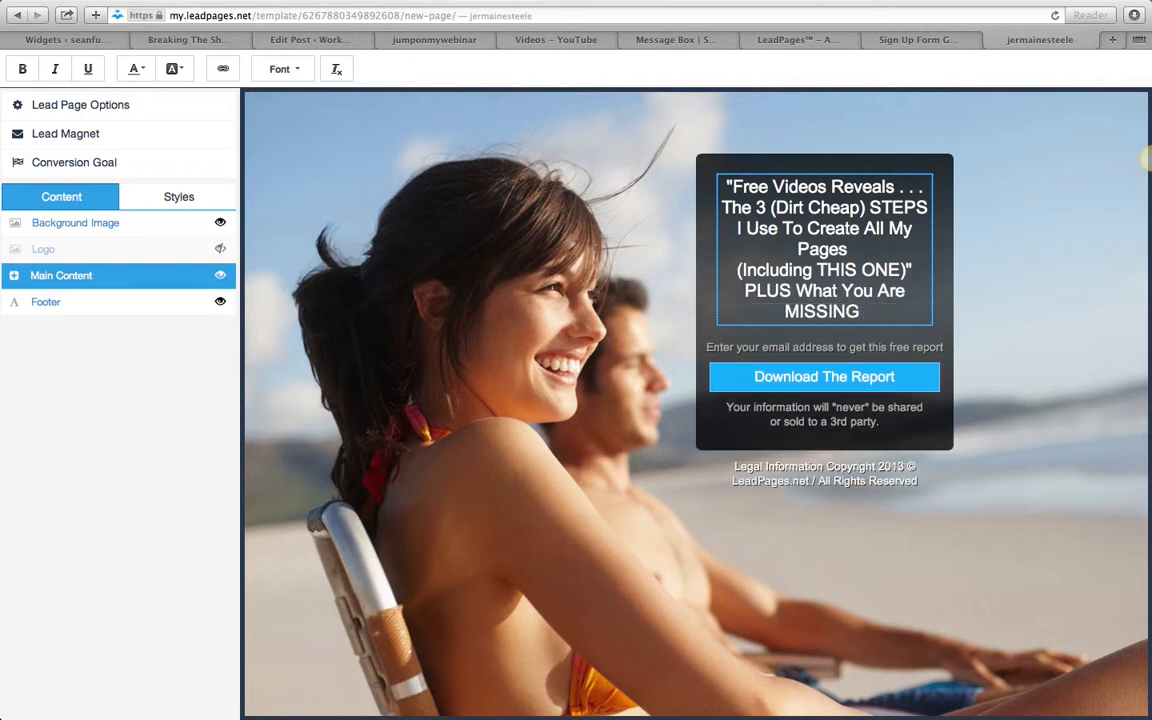
type(" Online !")
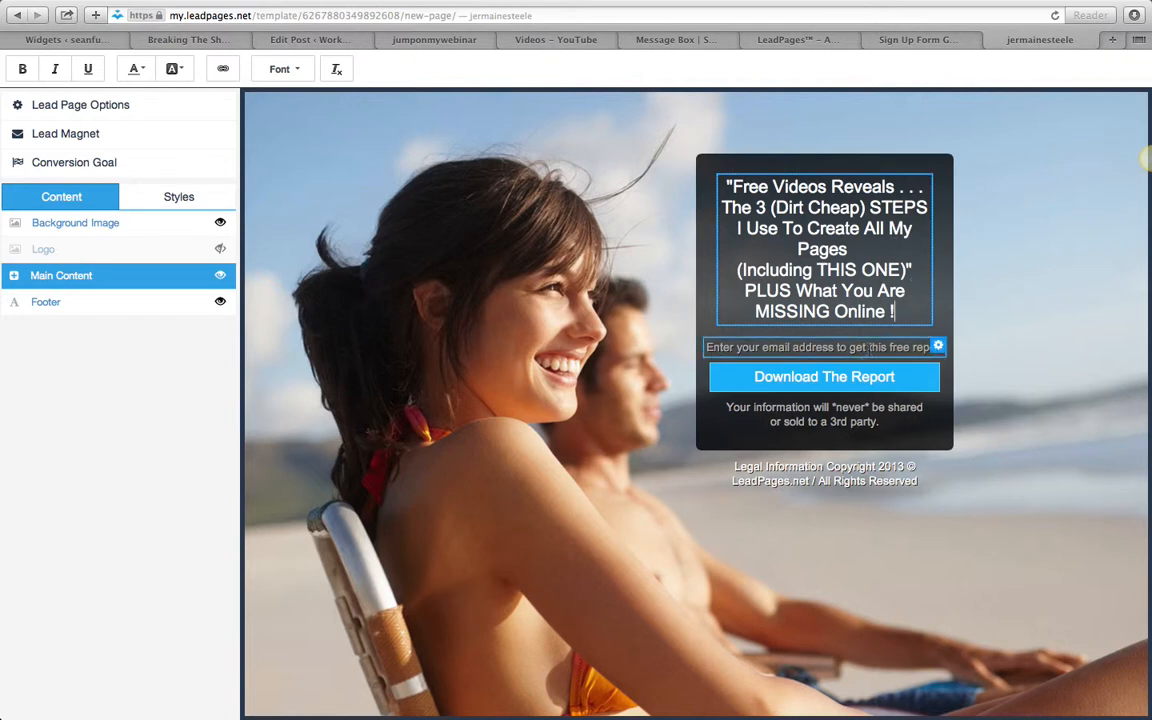
- Reword the prompt above the opt-in button to "Enter your email address to get free training"
double_click(928, 347)
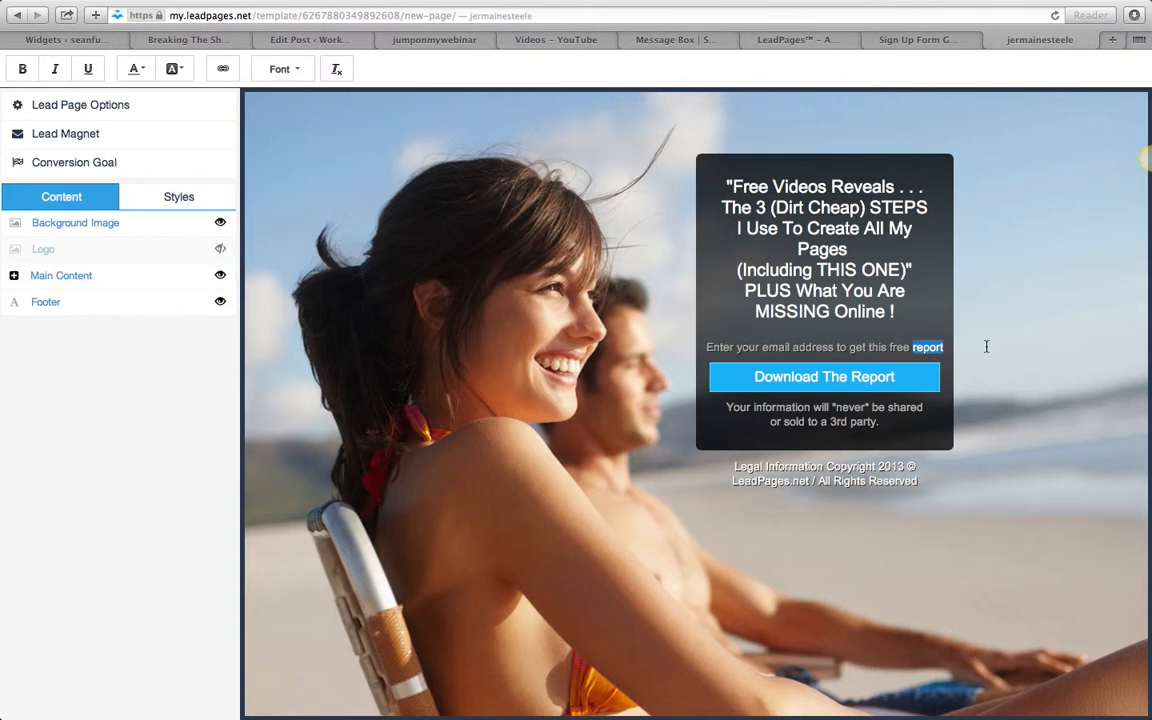
type("training")
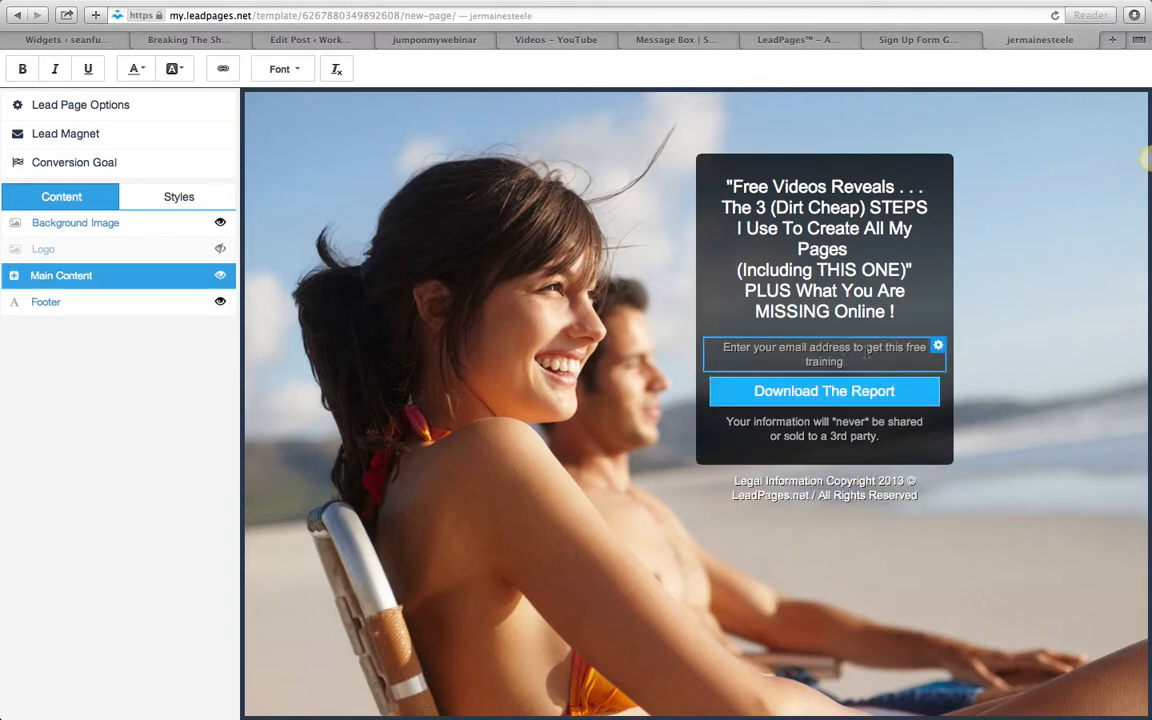
left_click(902, 349)
key("BackSpace")
key("BackSpace")
key("BackSpace")
key("BackSpace")
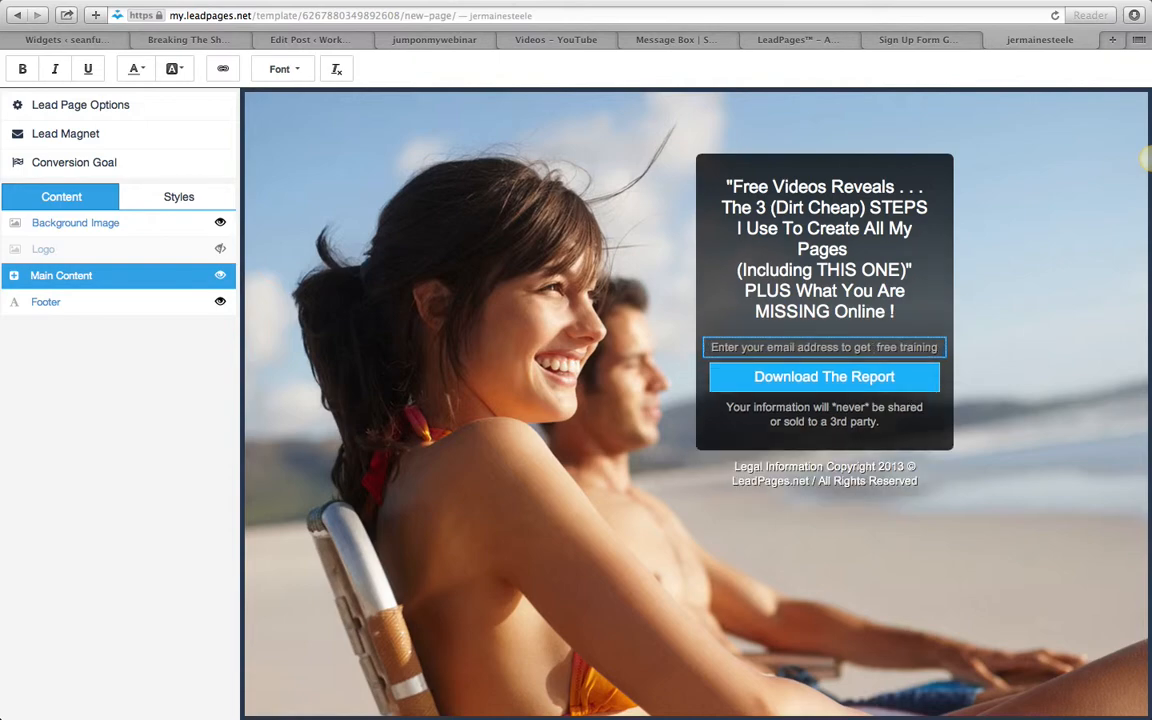
- Set the opt-in button's text to "Get My Secrets Now" and finish its link options
left_click(928, 370)
left_click(1027, 104)
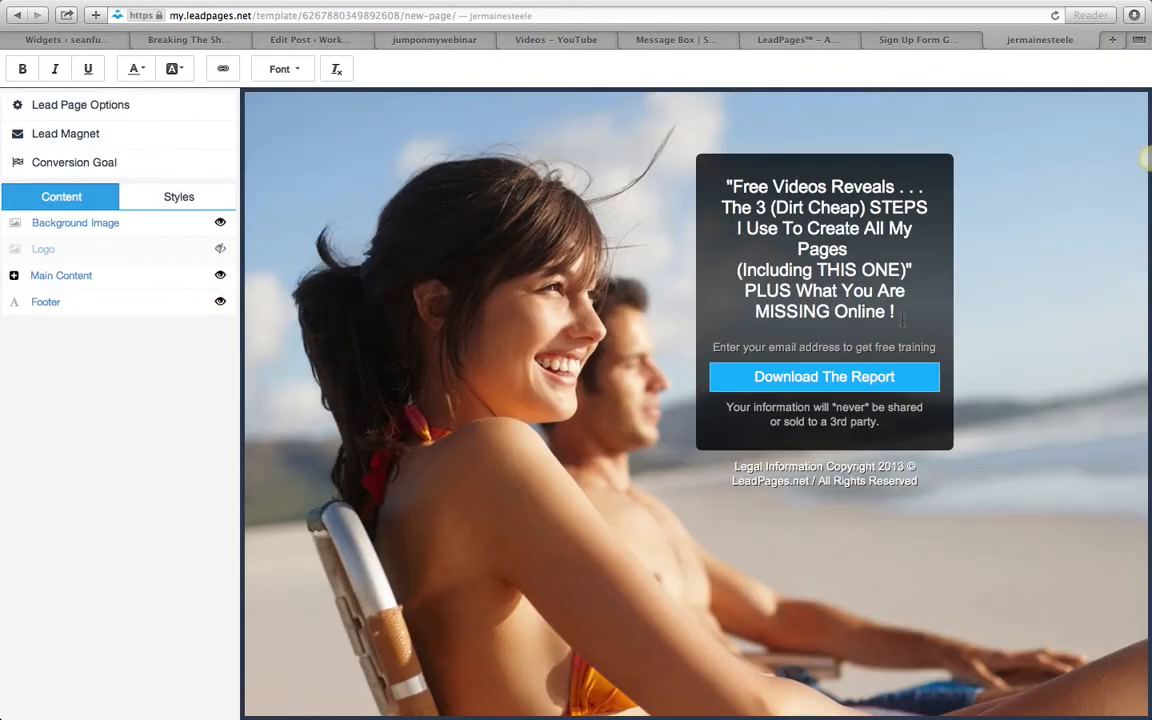
left_click(932, 364)
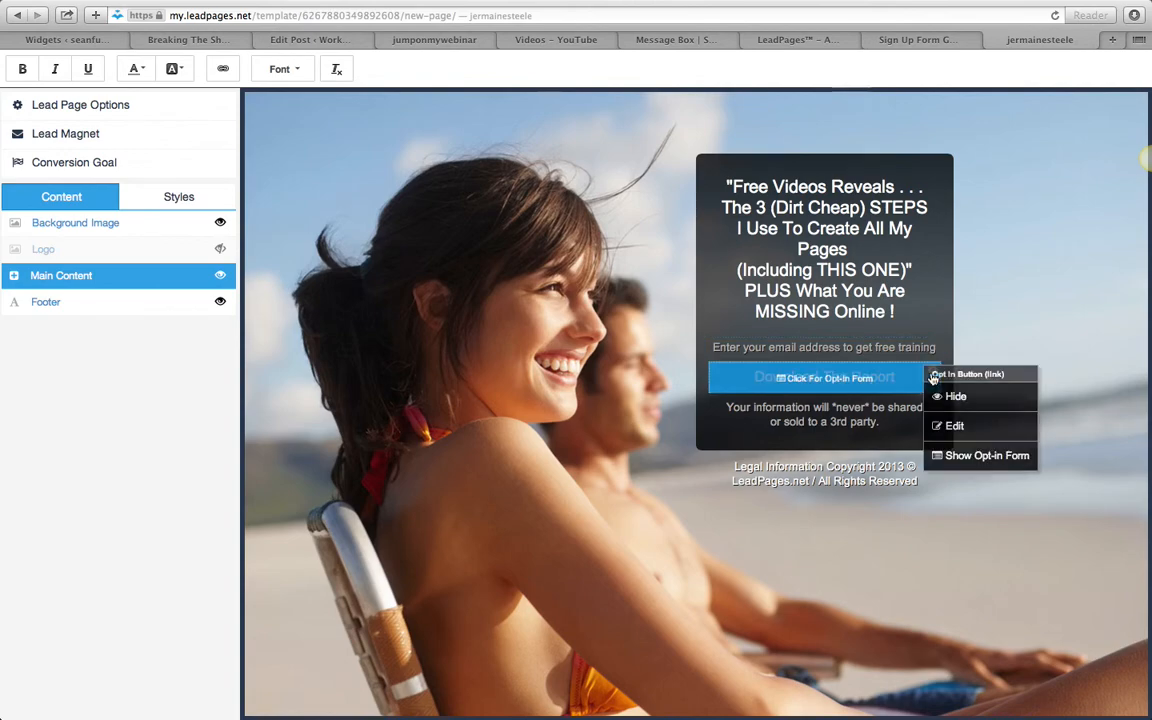
left_click(950, 425)
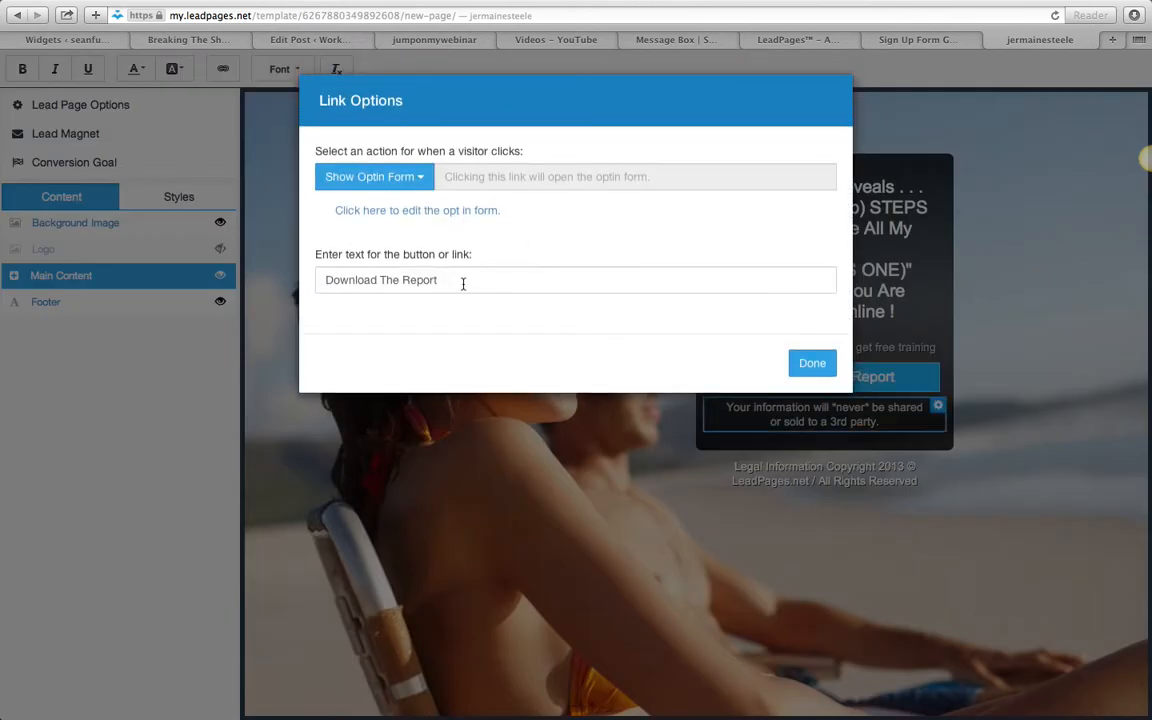
left_click_drag(463, 283, 265, 275)
type("Wat")
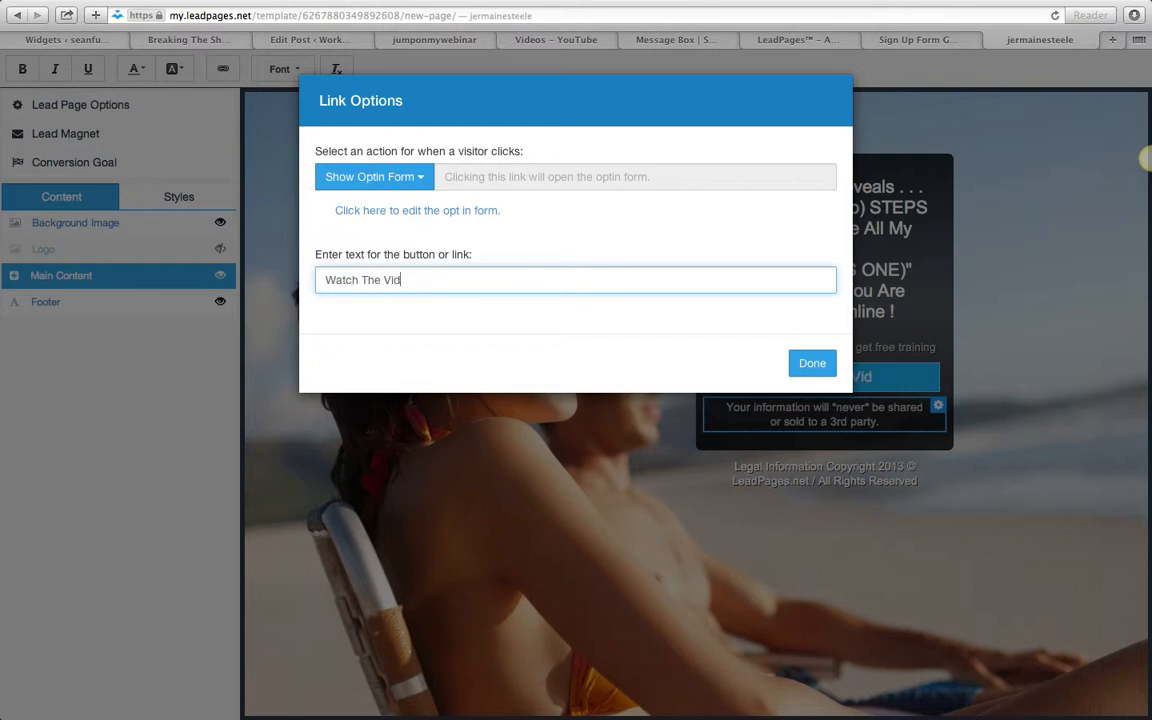
type("ch The")
key("BackSpace")
key("BackSpace")
key("BackSpace")
key("BackSpace")
key("BackSpace")
key("BackSpace")
key("BackSpace")
key("BackSpace")
key("BackSpace")
type("Get My Secrets Now")
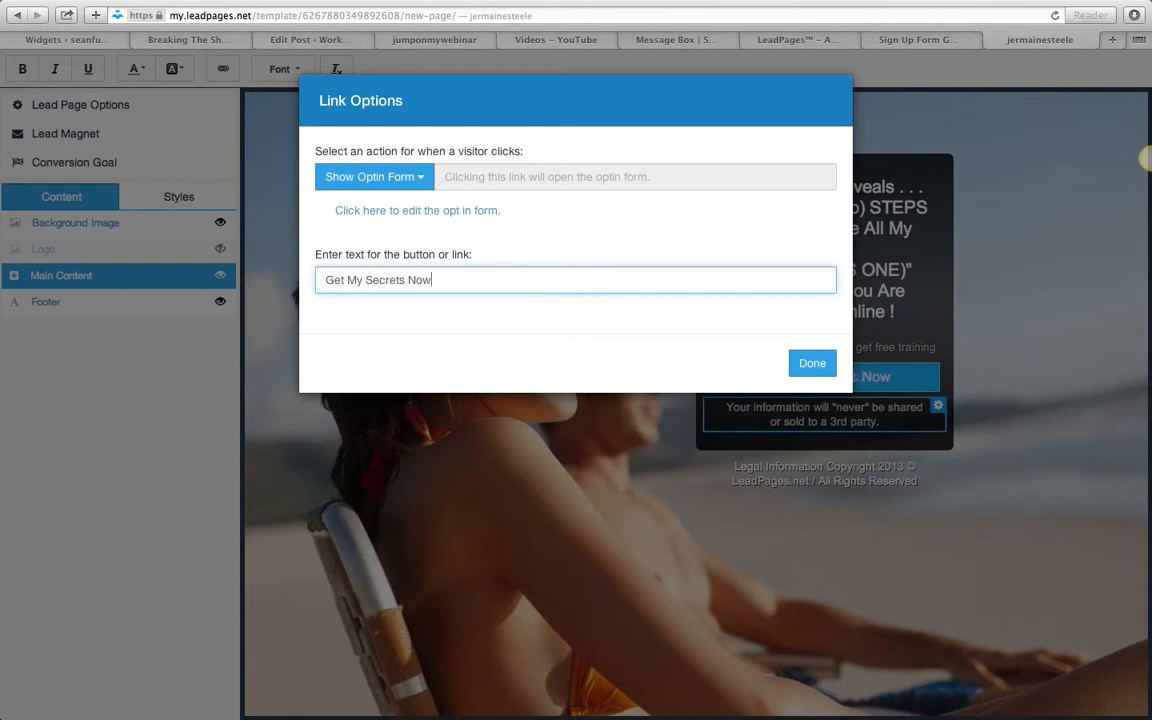
left_click(815, 372)
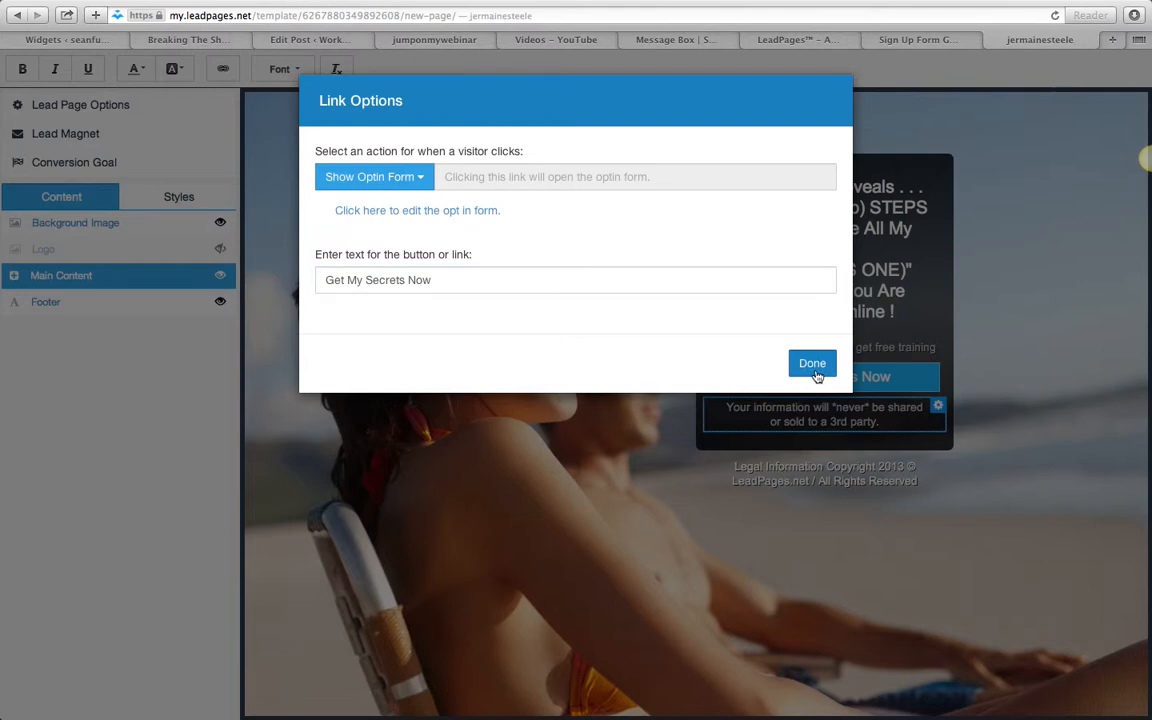
left_click(816, 372)
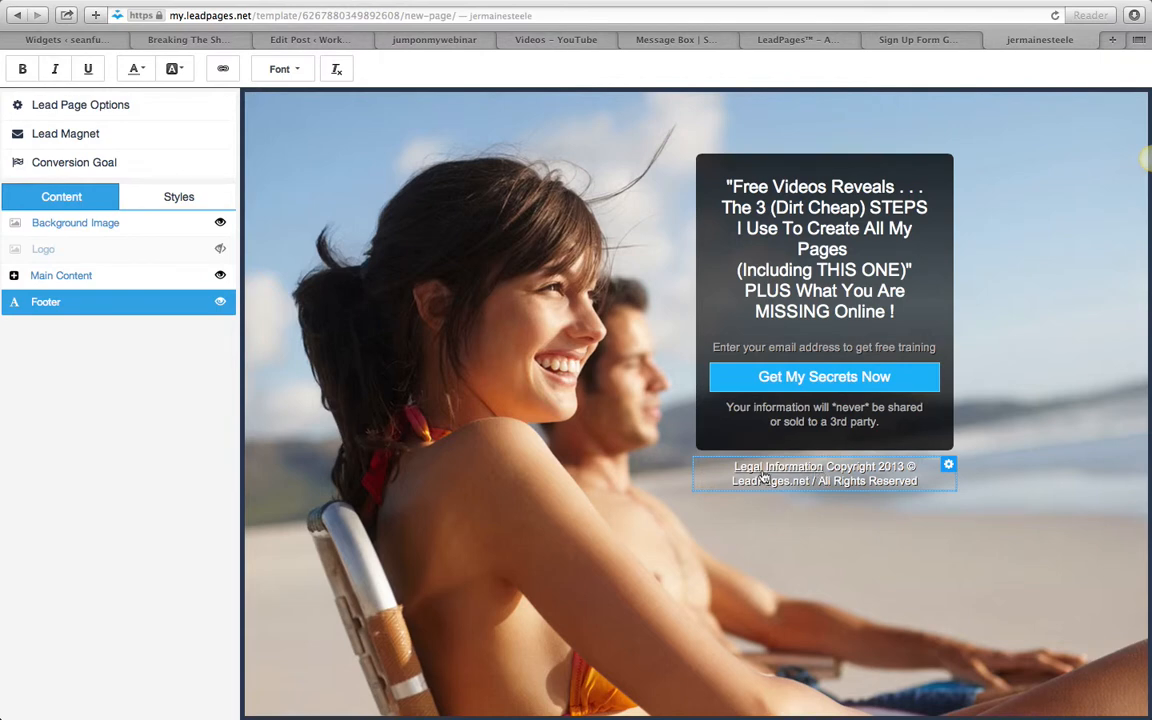
- Open affiliatebeastmode.com in a new browser tab
left_click(1112, 40)
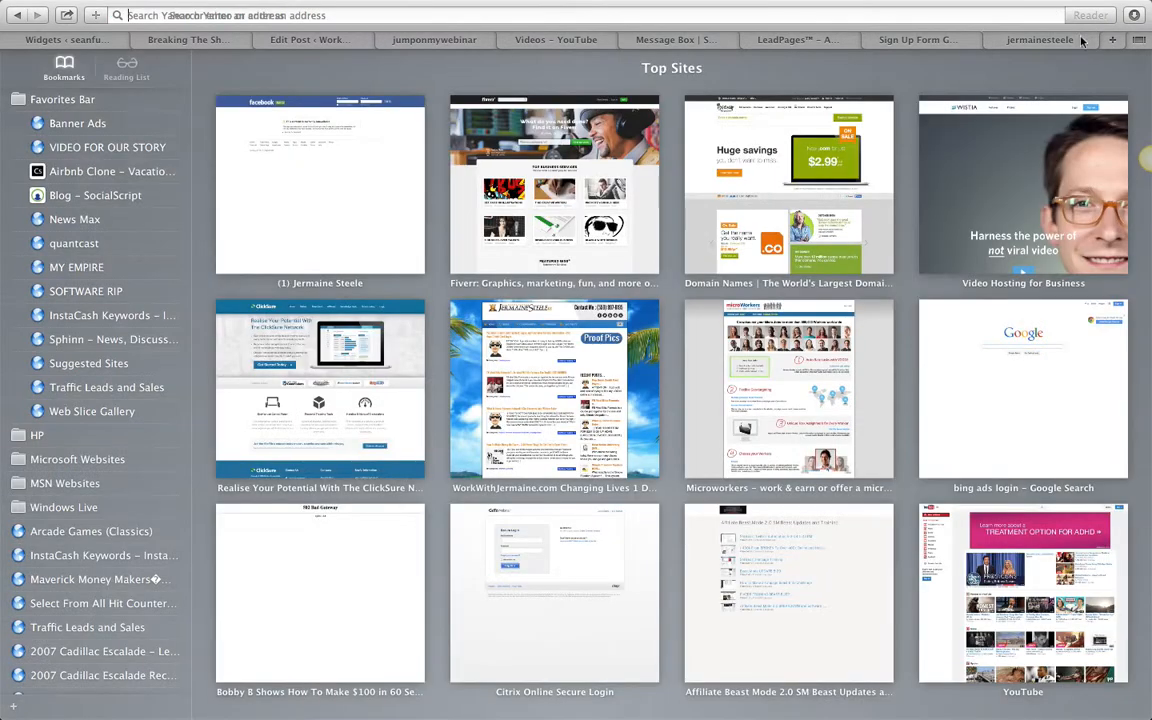
type("affi")
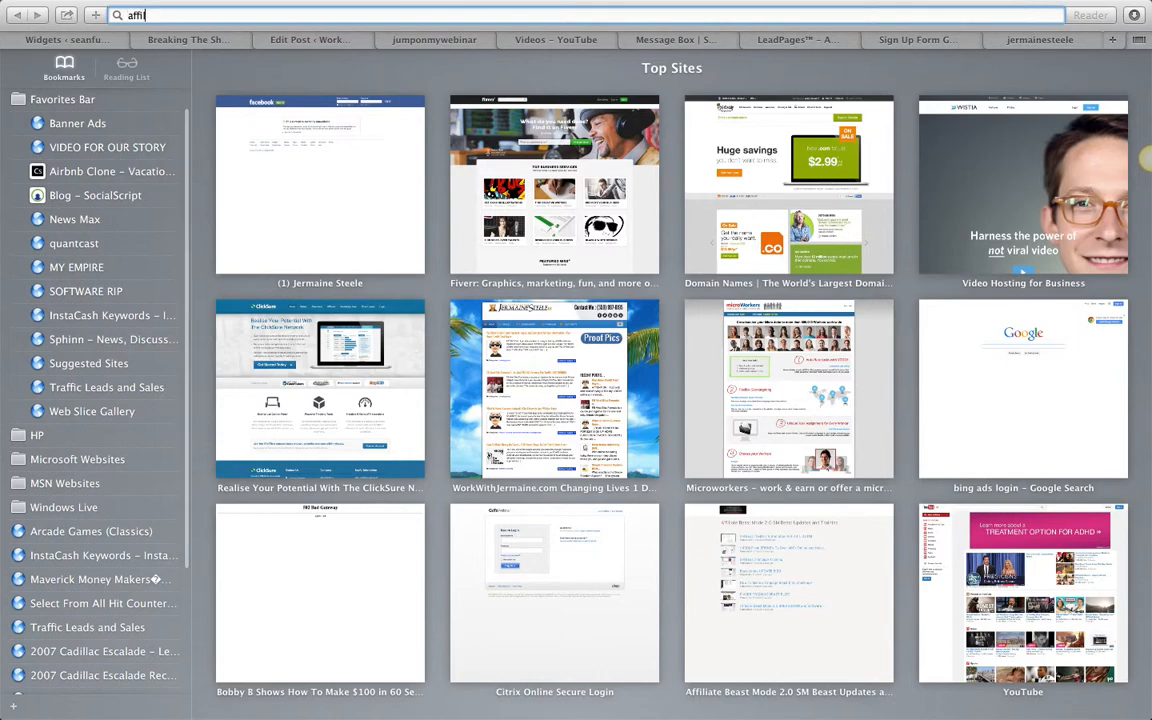
type("liate")
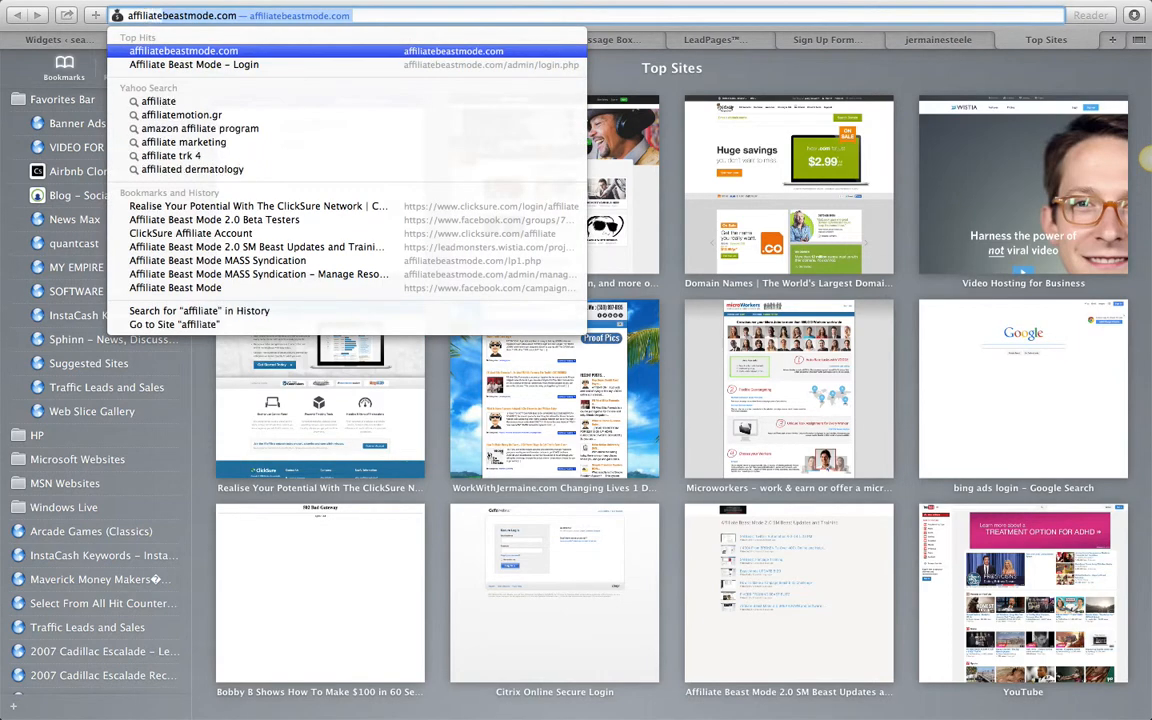
key("Return")
- Copy the web address of the site's Terms + Conditions page and return to the LeadPages editor
scroll(788, 352, "down", 20)
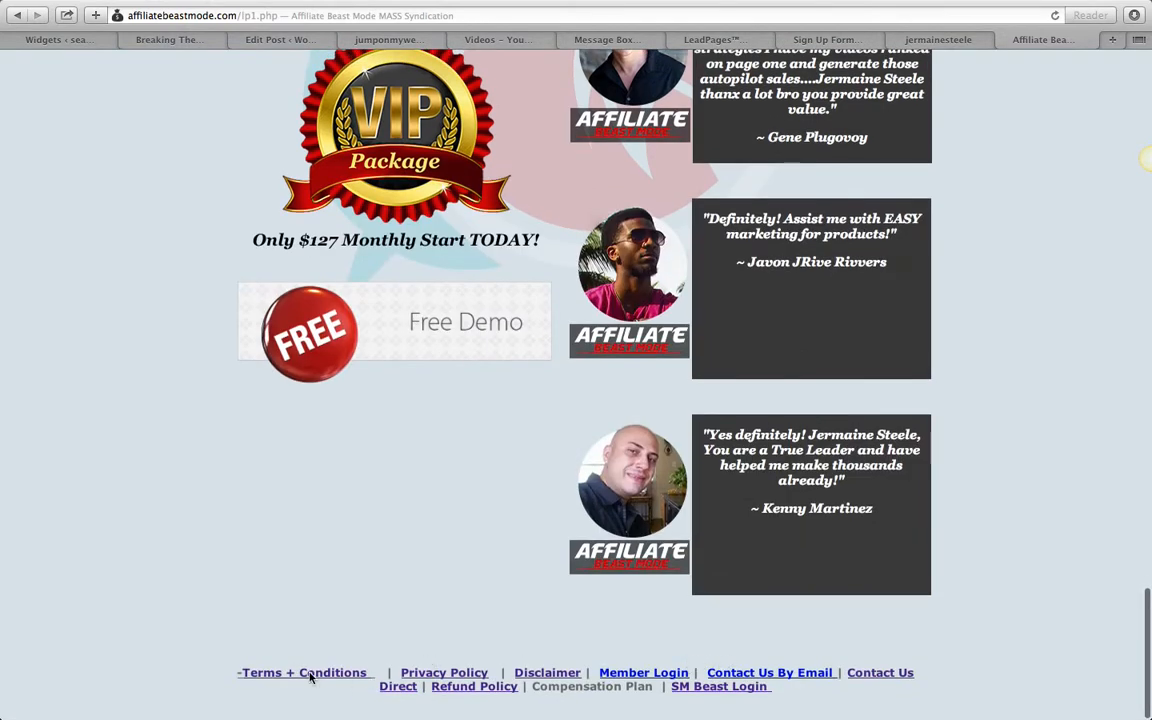
left_click(311, 678)
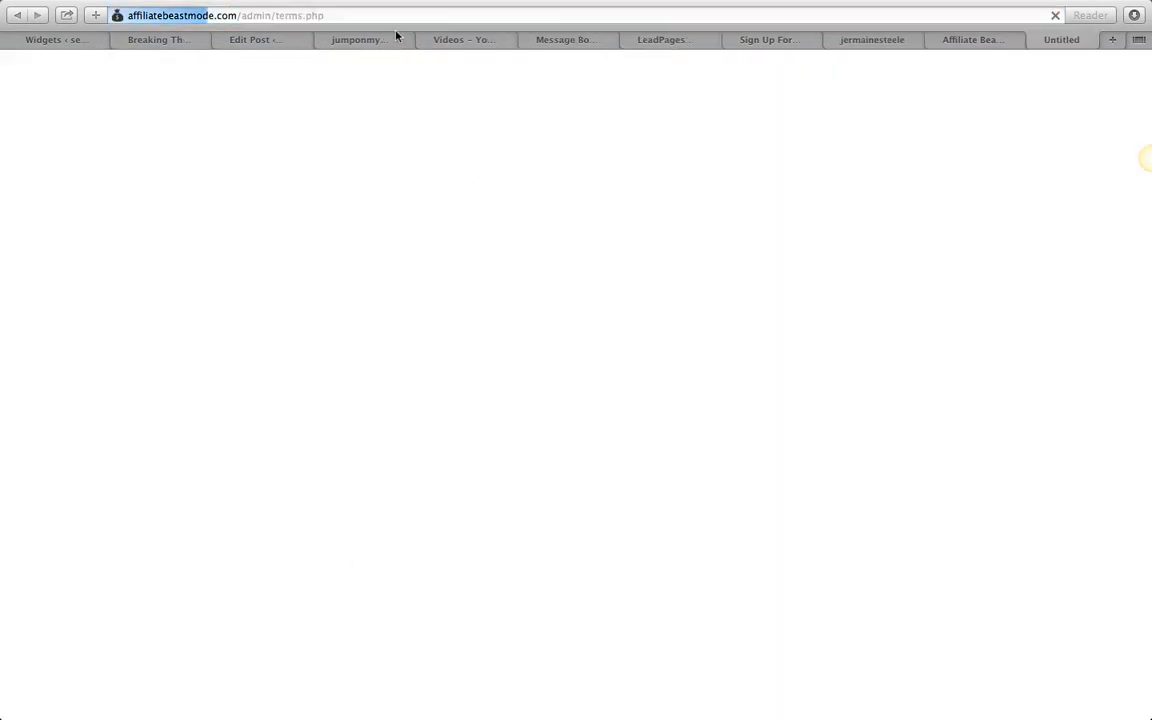
left_click(356, 15)
right_click(356, 15)
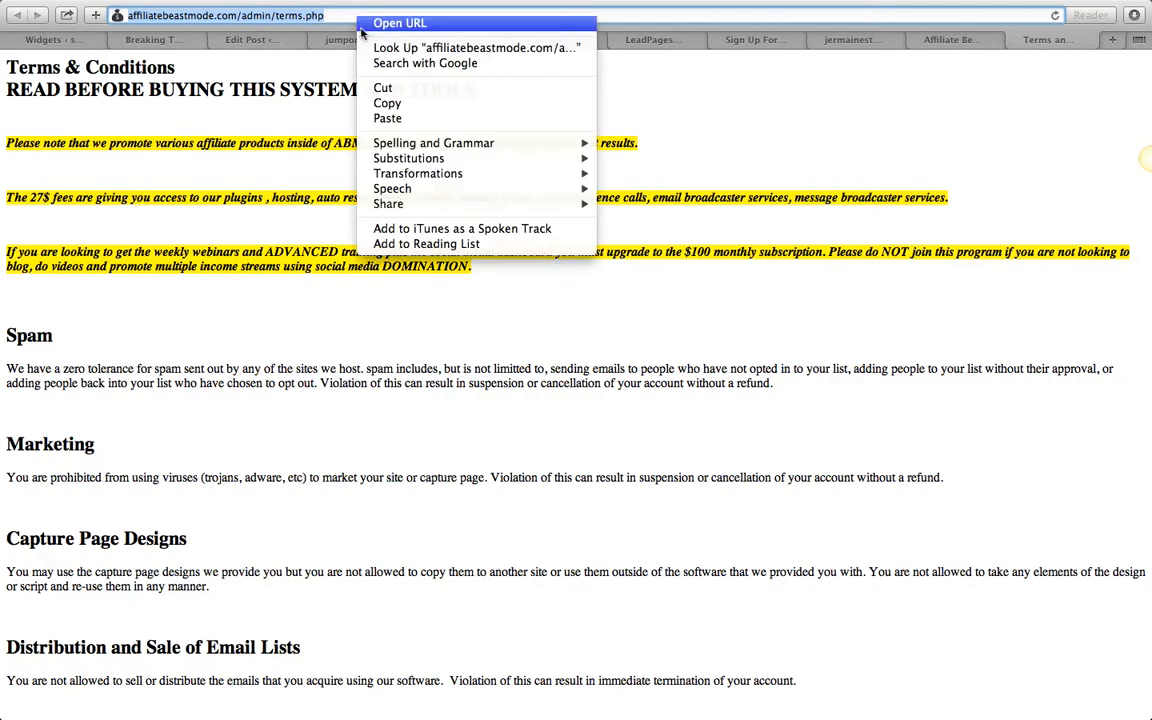
left_click(532, 103)
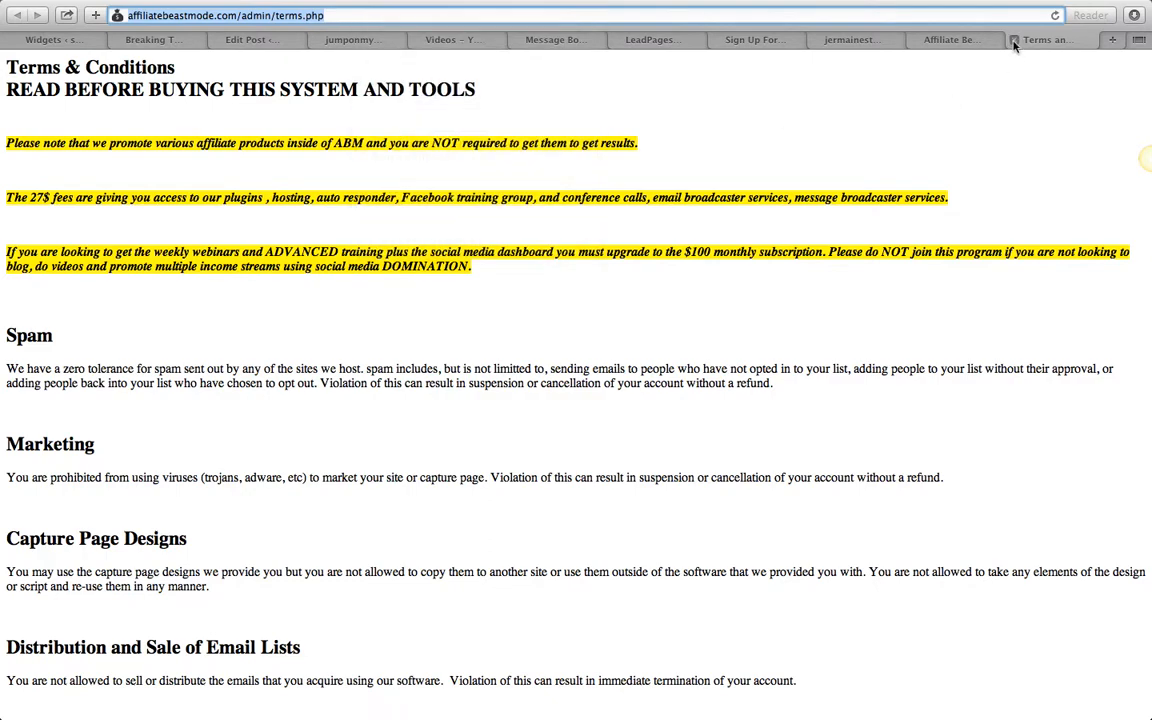
left_click(1013, 40)
left_click(951, 40)
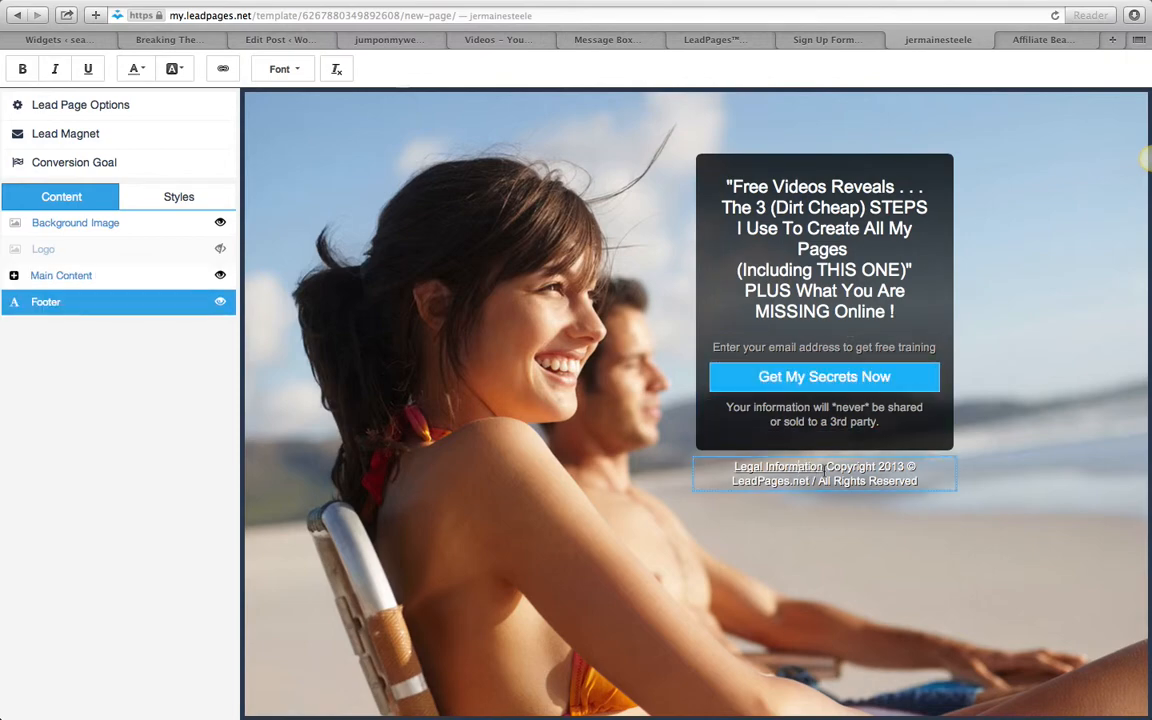
left_click_drag(827, 468, 746, 467)
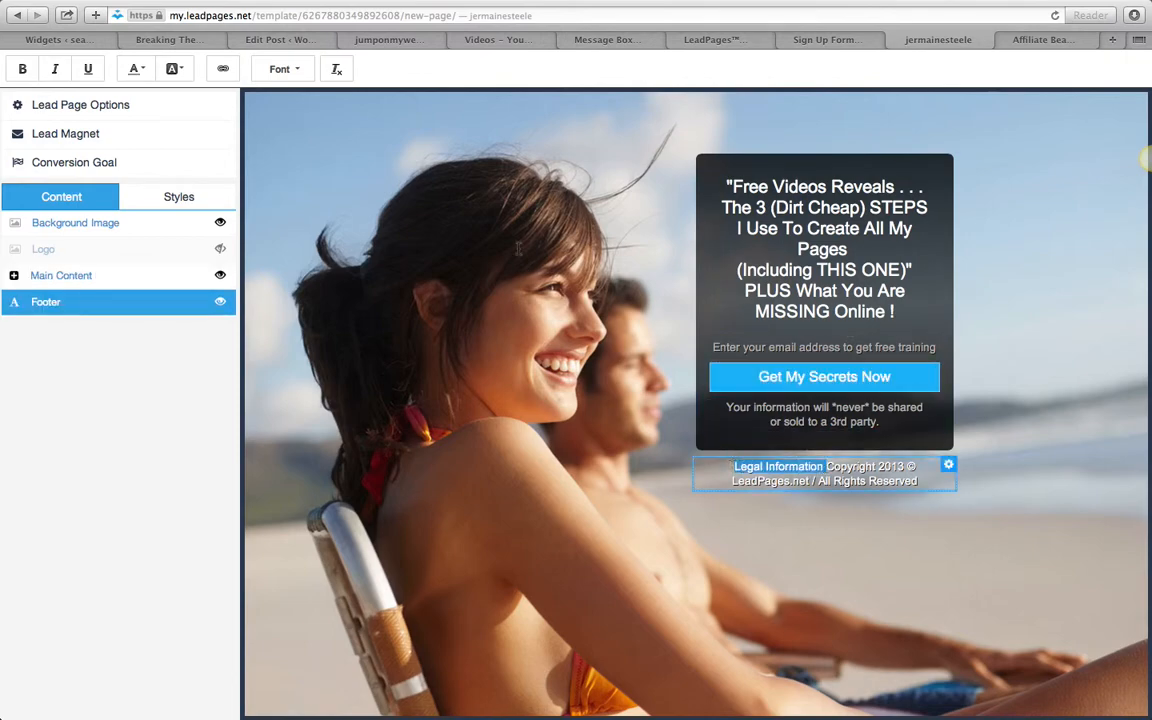
left_click(223, 68)
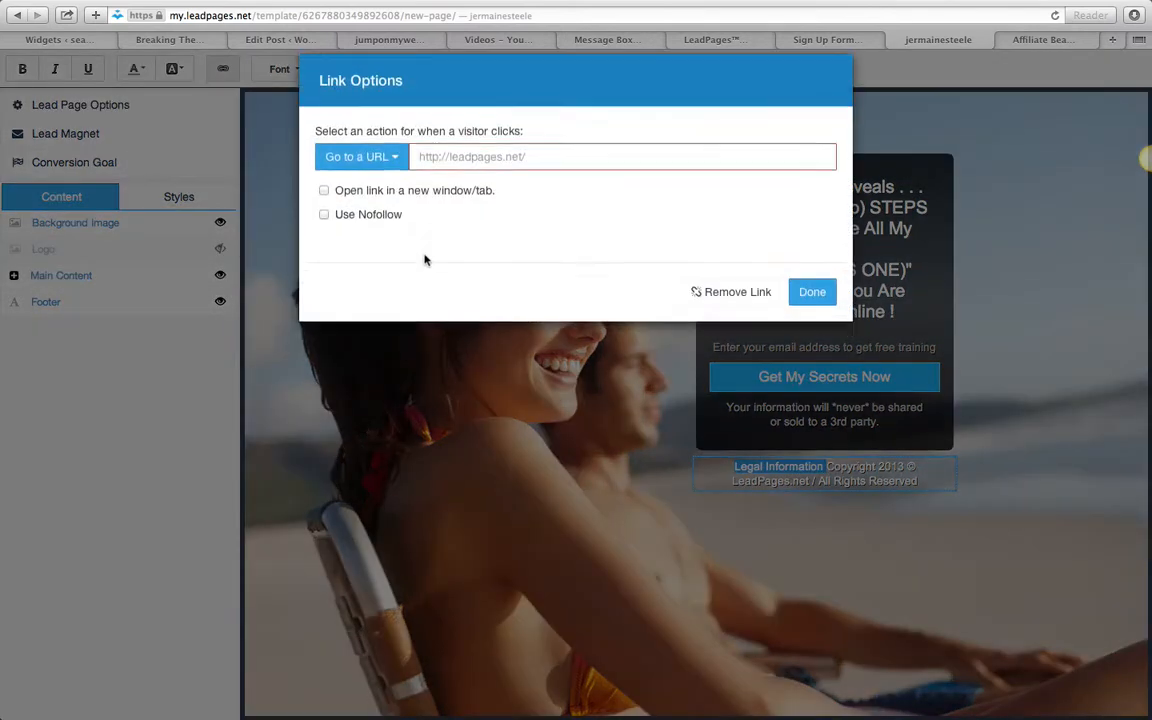
right_click(459, 173)
left_click(491, 210)
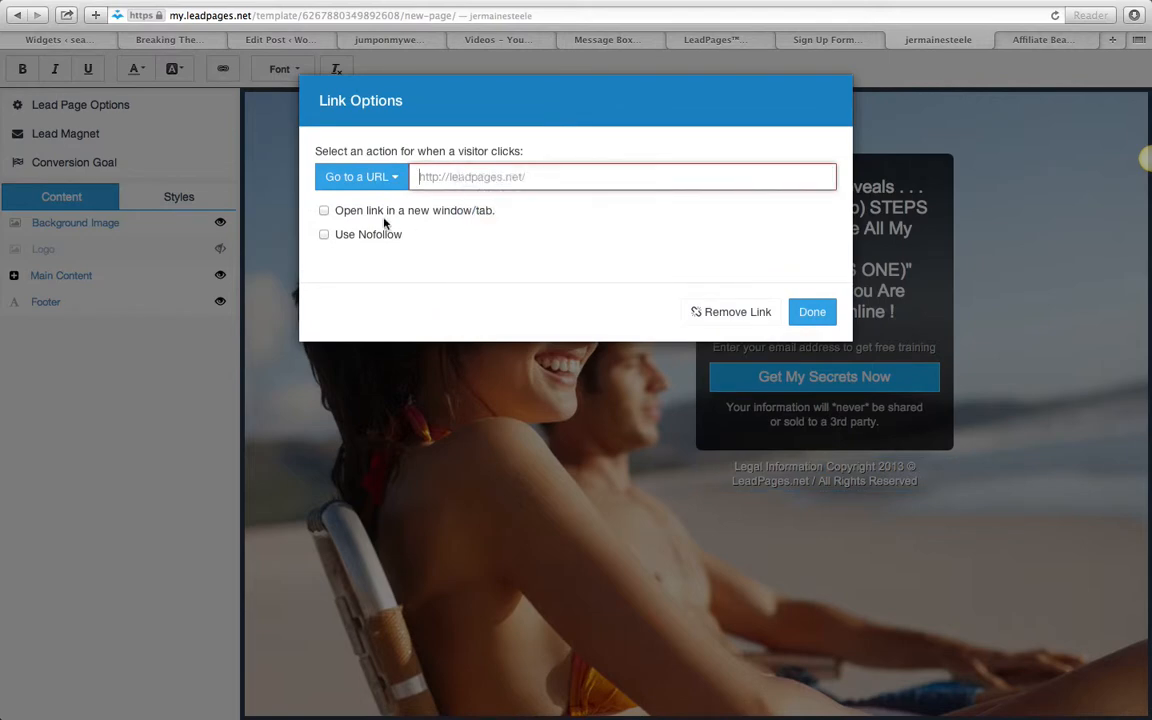
left_click(323, 210)
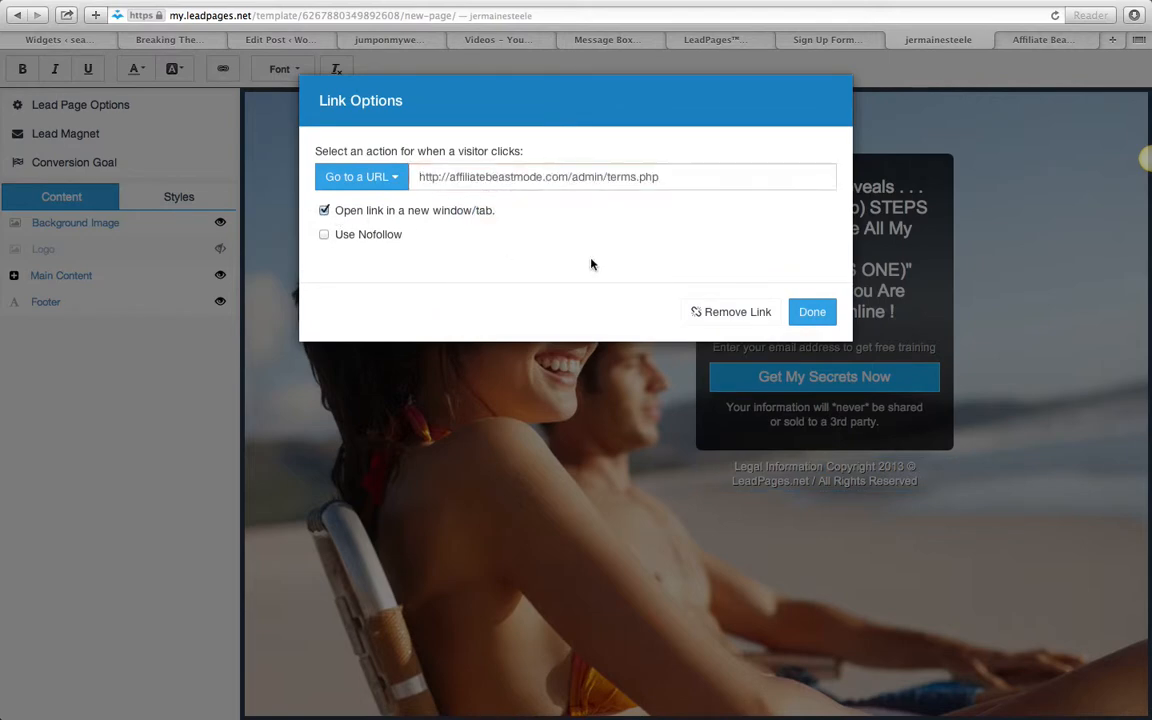
left_click(812, 314)
left_click(813, 476)
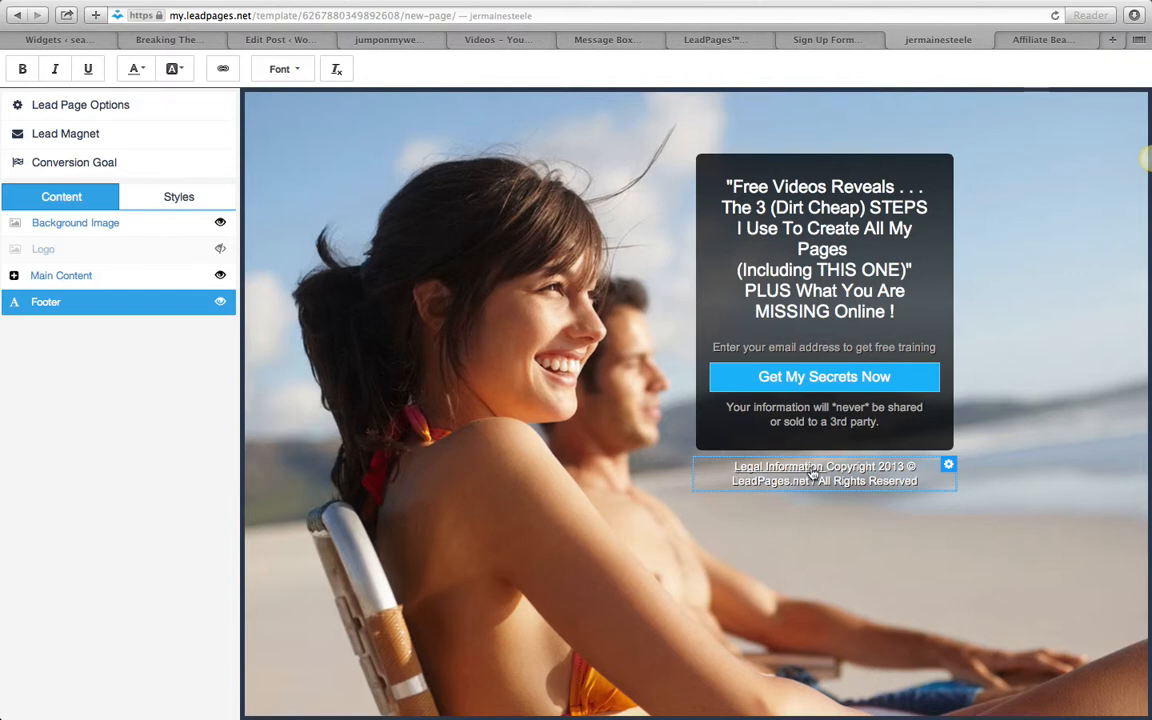
left_click(1053, 37)
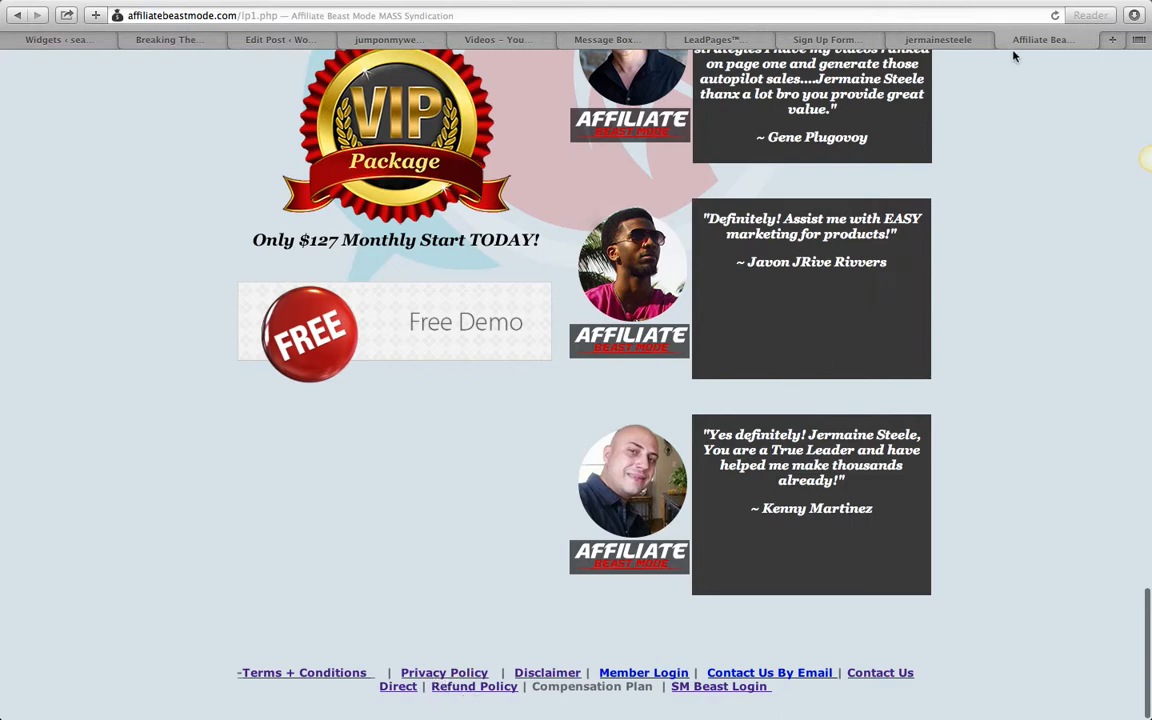
left_click(915, 41)
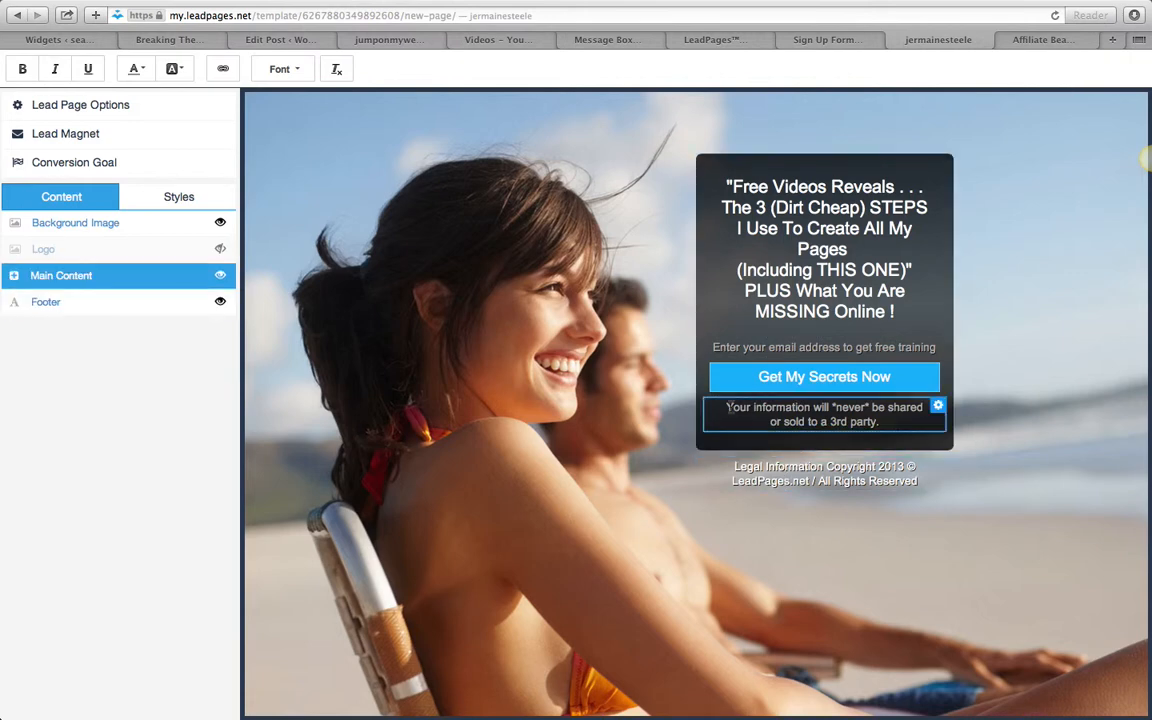
left_click_drag(730, 407, 886, 423)
left_click(1009, 335)
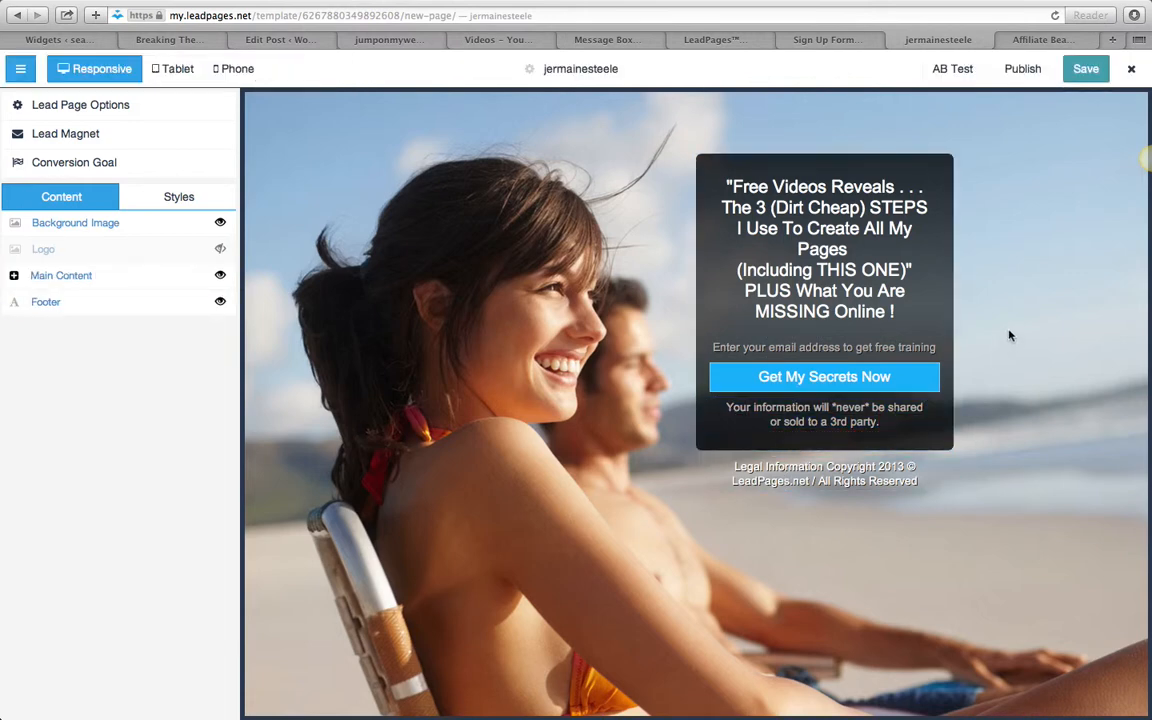
- Open the opt-in form and replace its arrow image with the photo of the pointing man in sunglasses at the beach
left_click(820, 376)
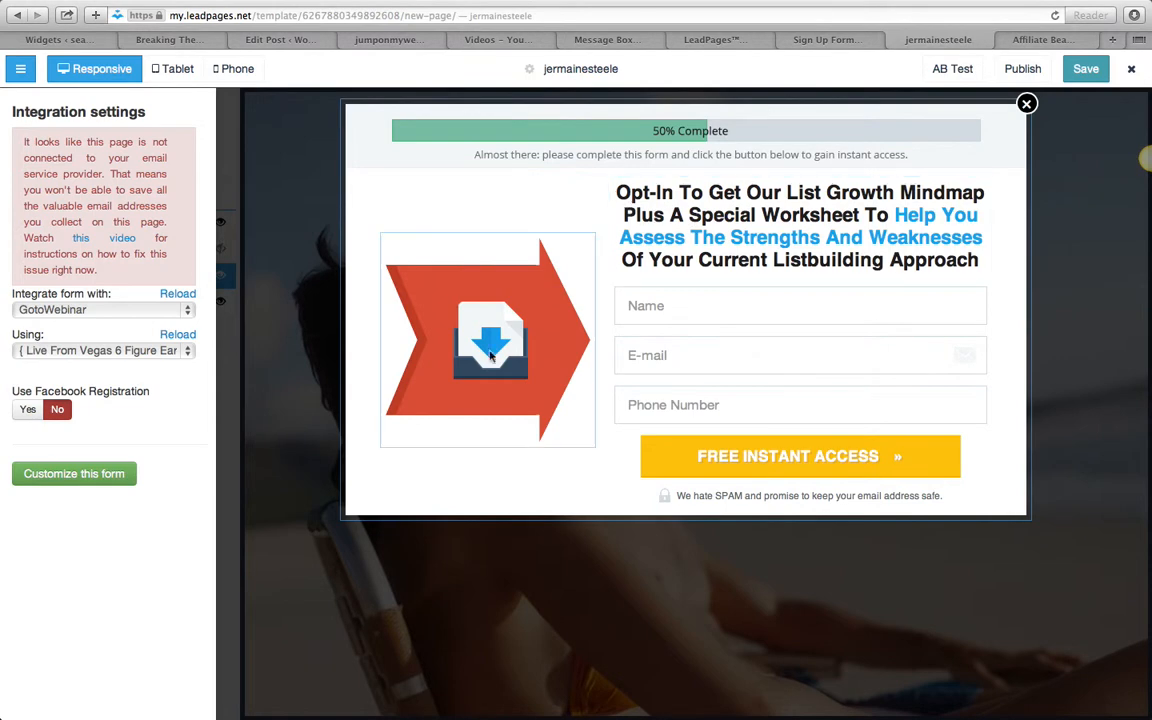
left_click(478, 373)
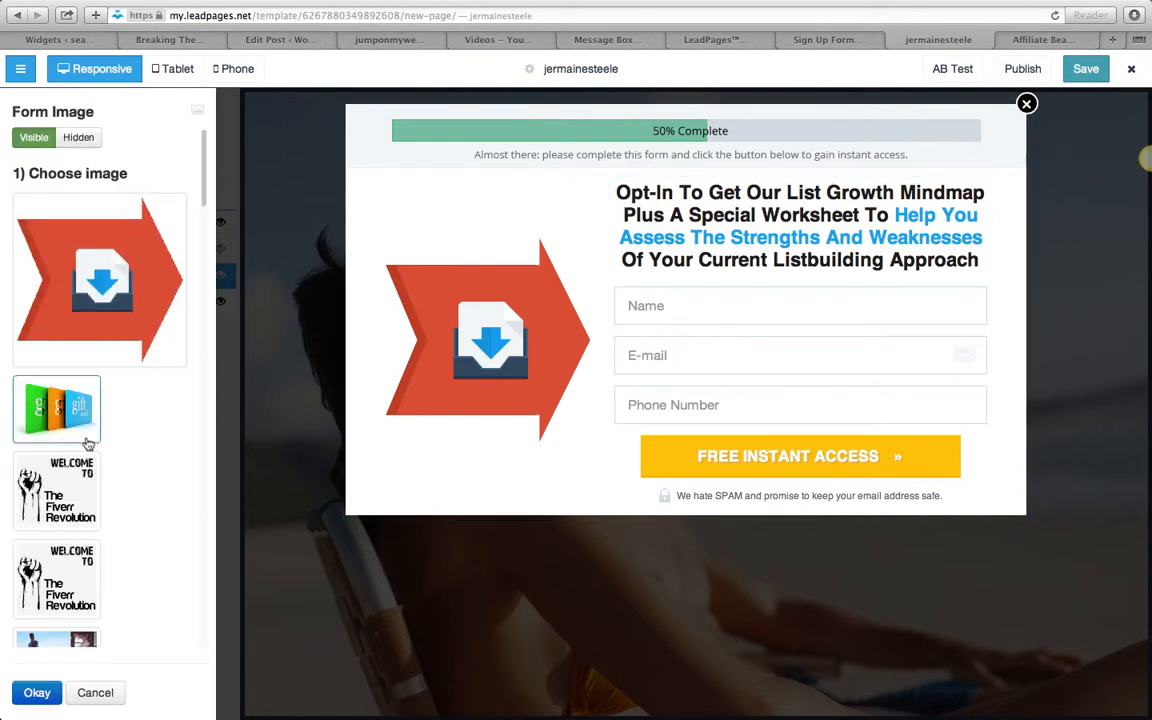
scroll(137, 484, "down", 10)
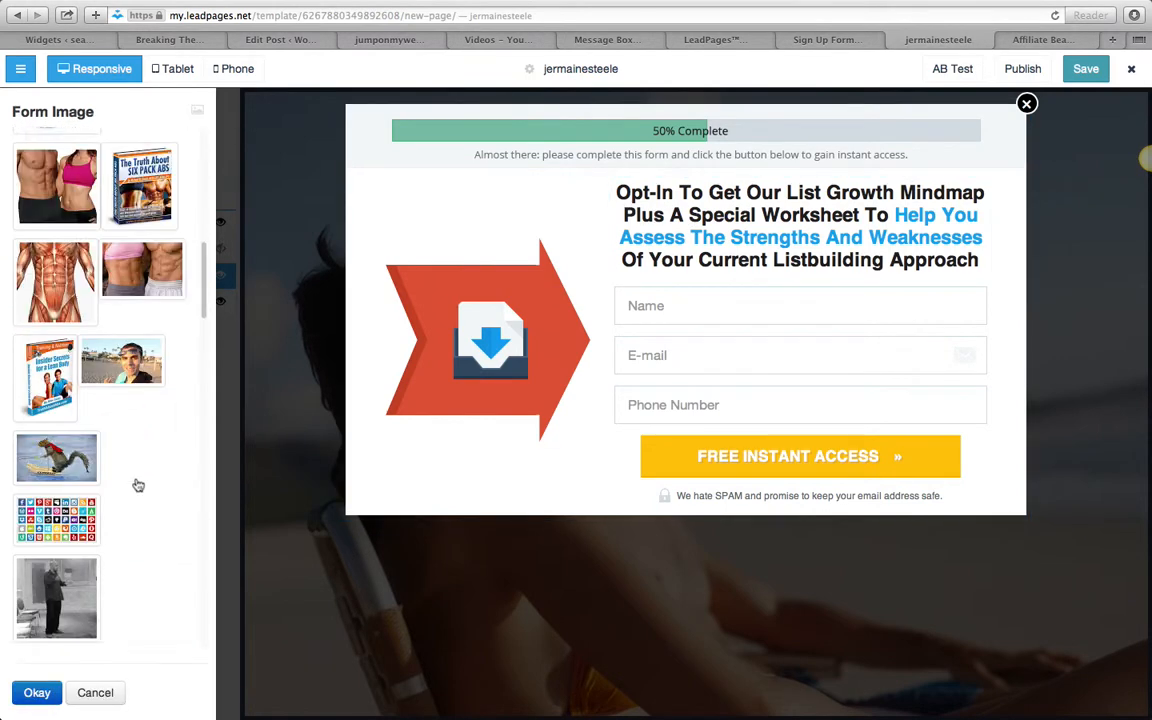
scroll(137, 484, "down", 5)
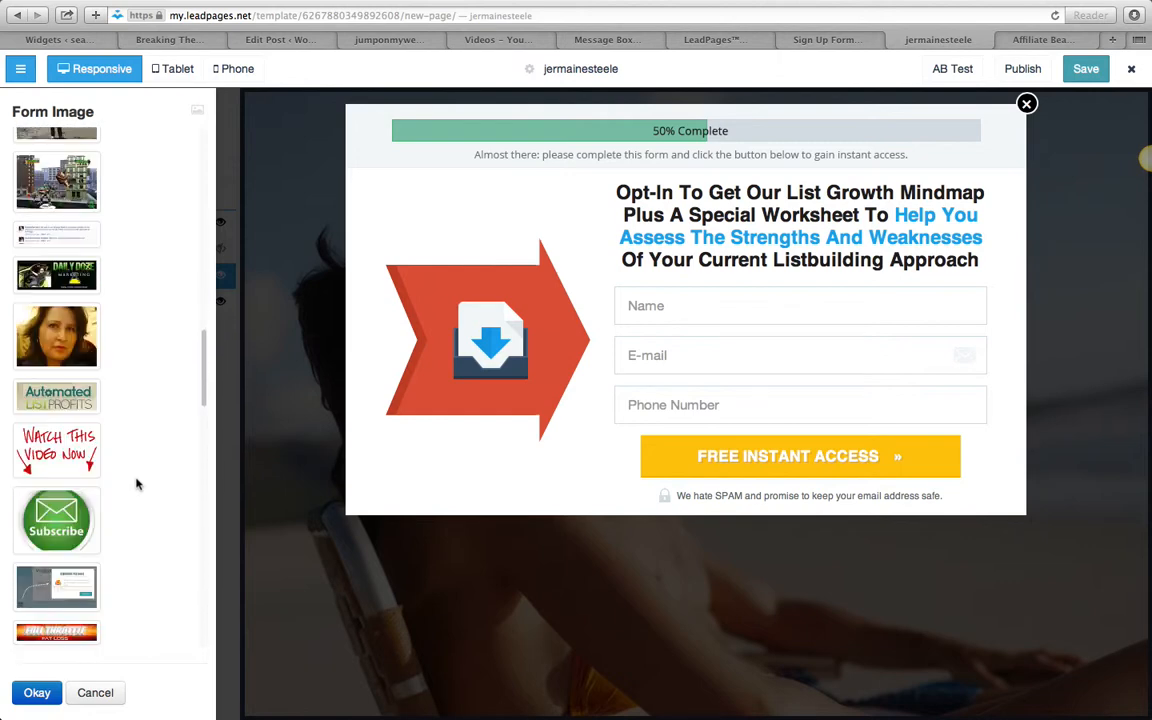
scroll(137, 484, "down", 8)
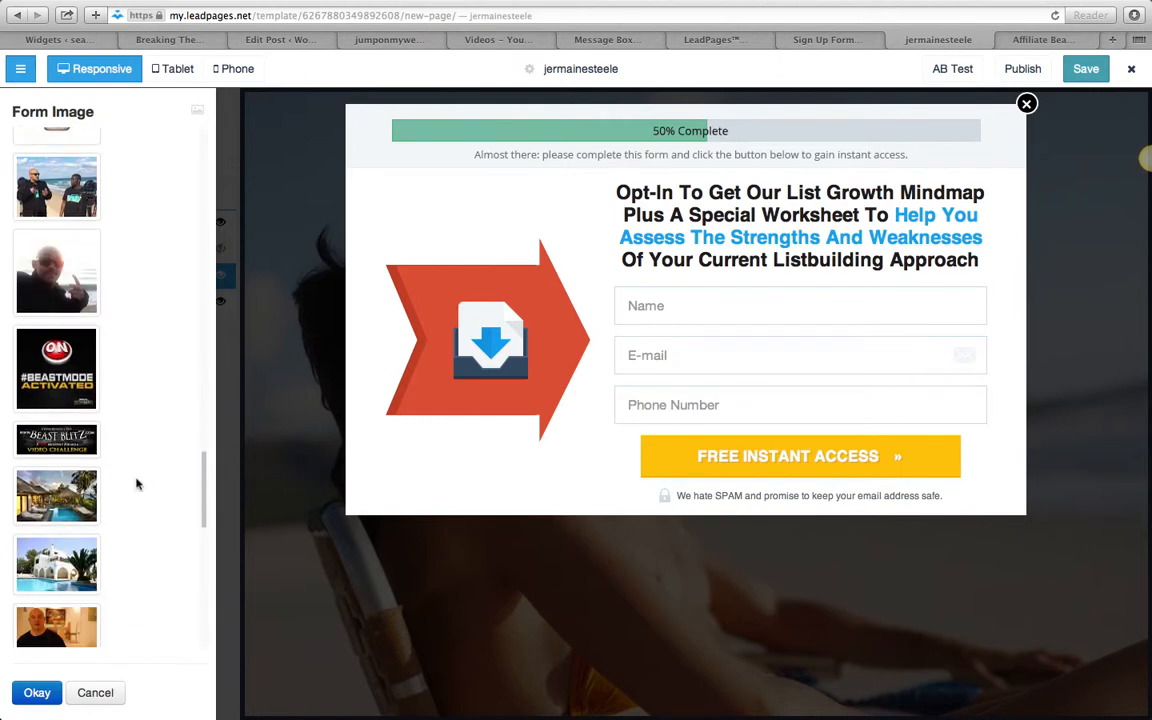
left_click(86, 260)
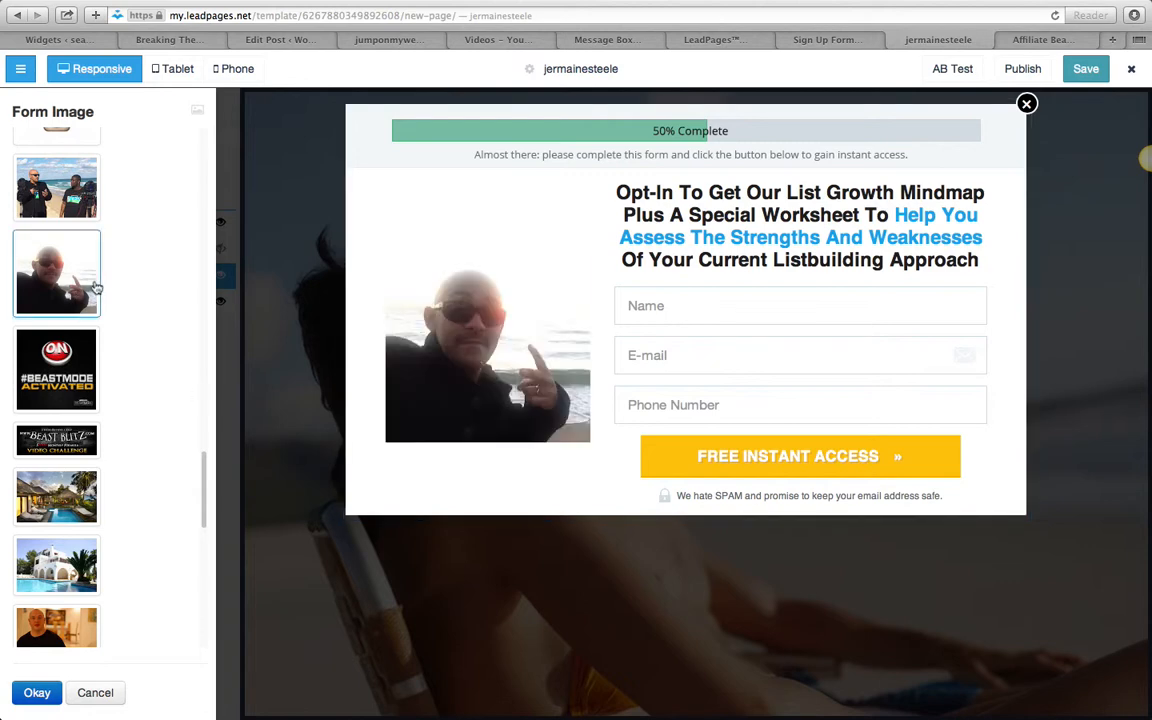
left_click(39, 694)
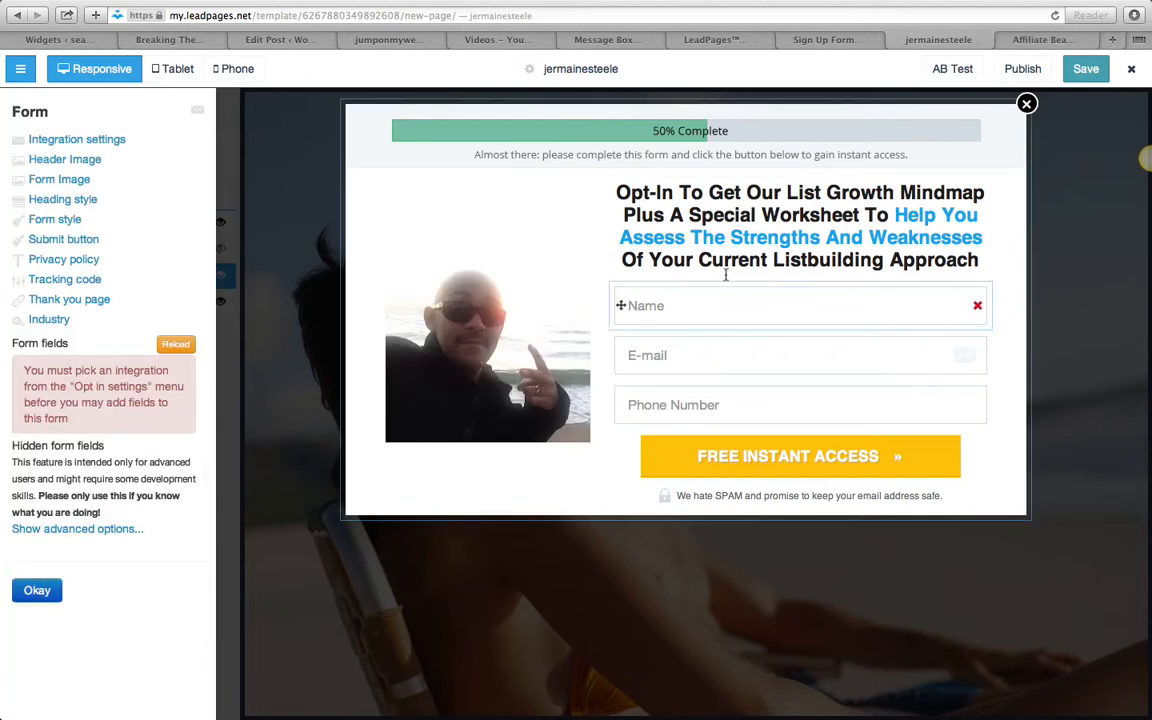
- Reword the form title to "Opt-In To Get My 3 Step Process To Have People RAVING Over My Training and Throwing Money At My Business"
left_click_drag(748, 197, 982, 271)
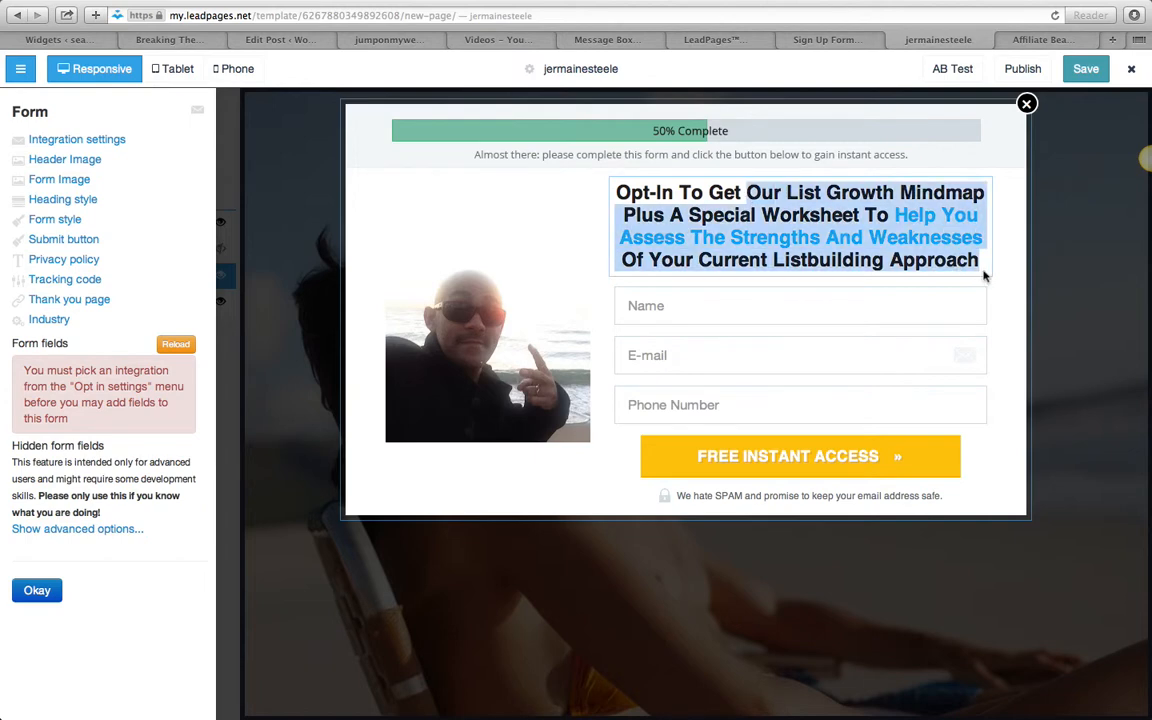
left_click(610, 244)
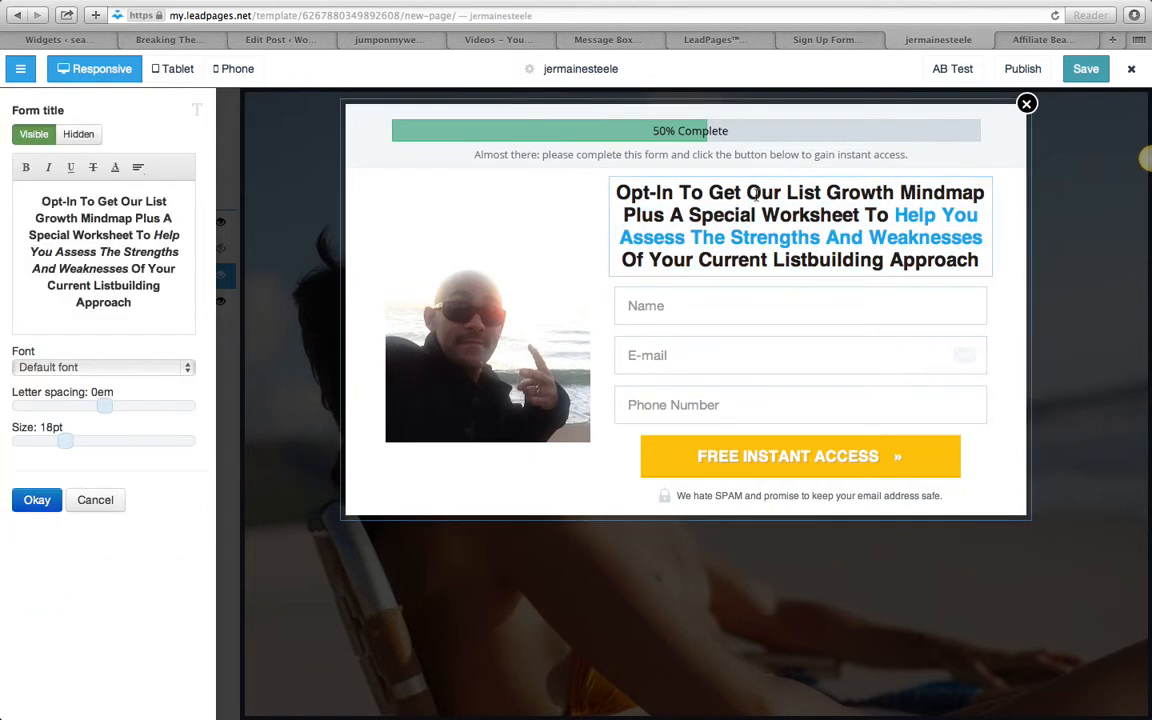
left_click_drag(122, 197, 207, 347)
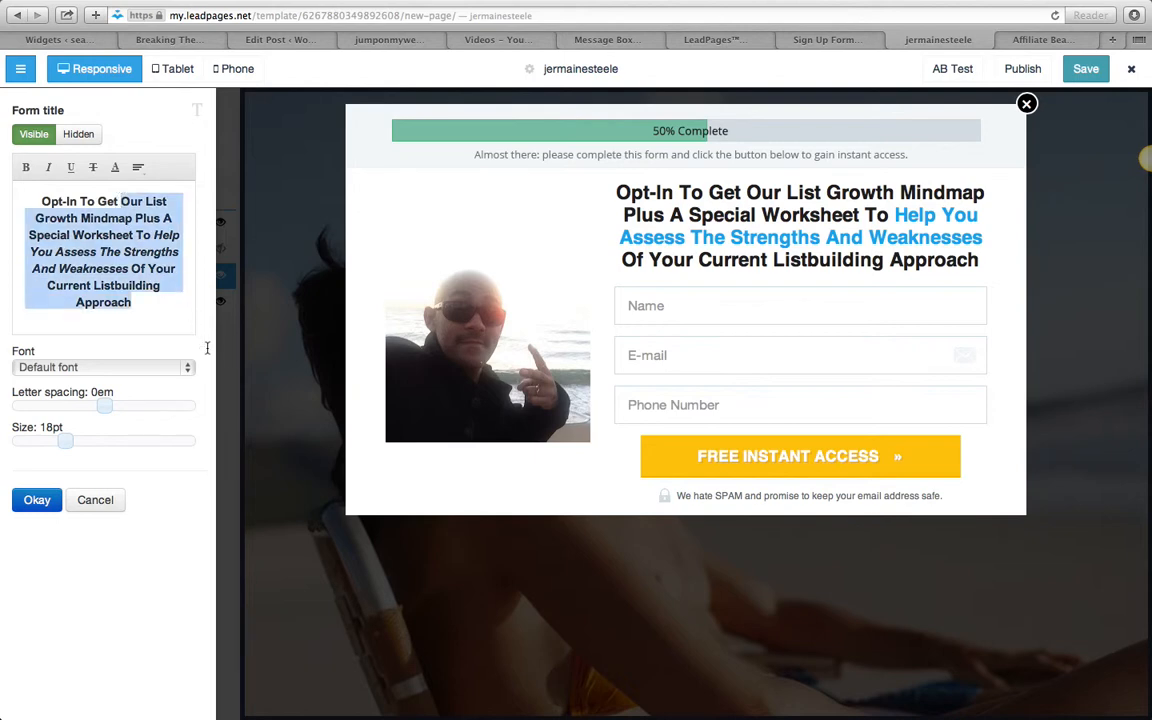
key("BackSpace")
type("My ")
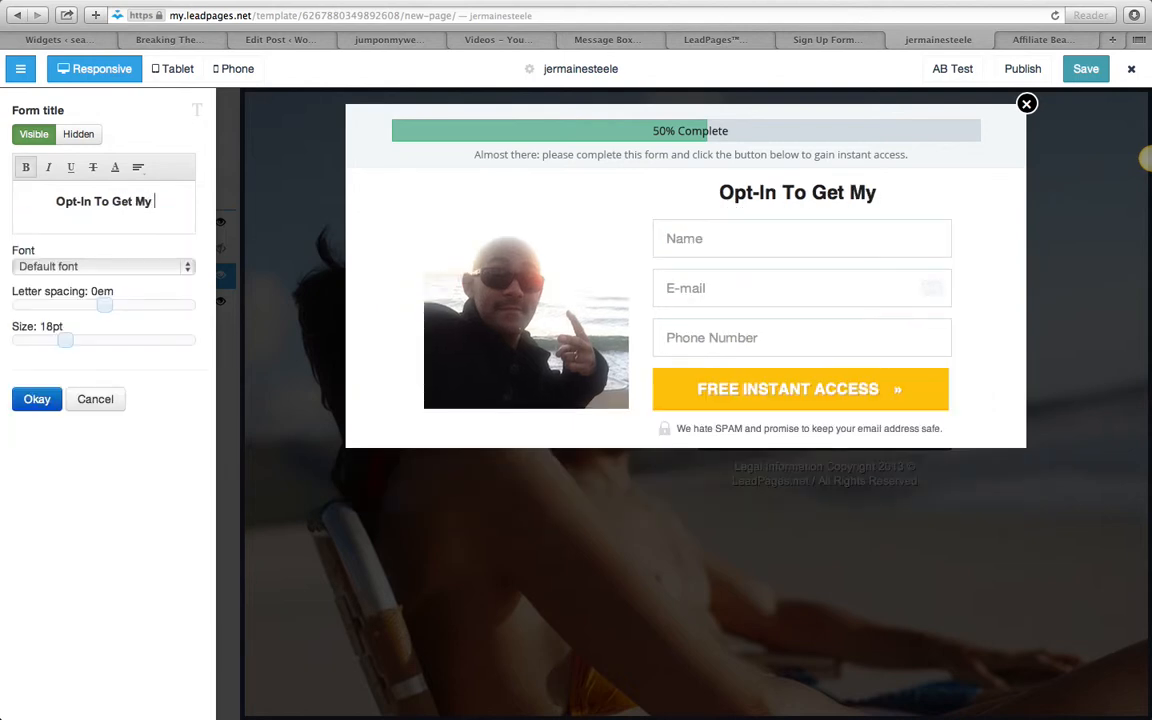
type("23 Step Prc")
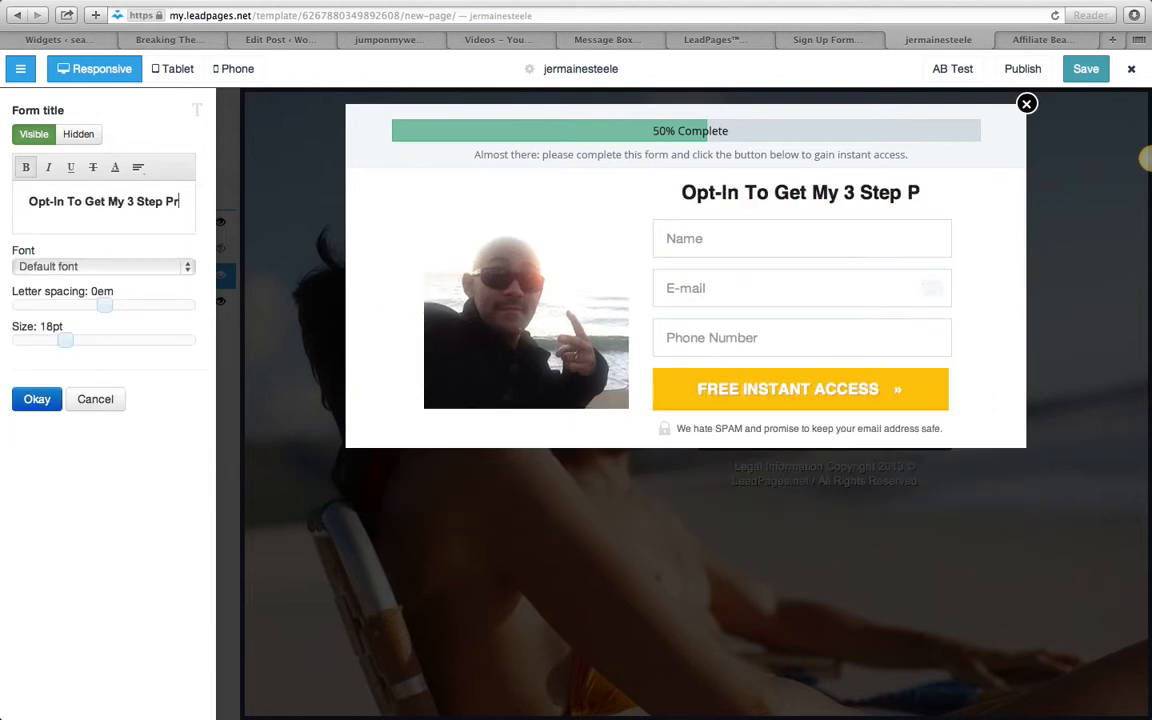
key("BackSpace")
type("ocess T")
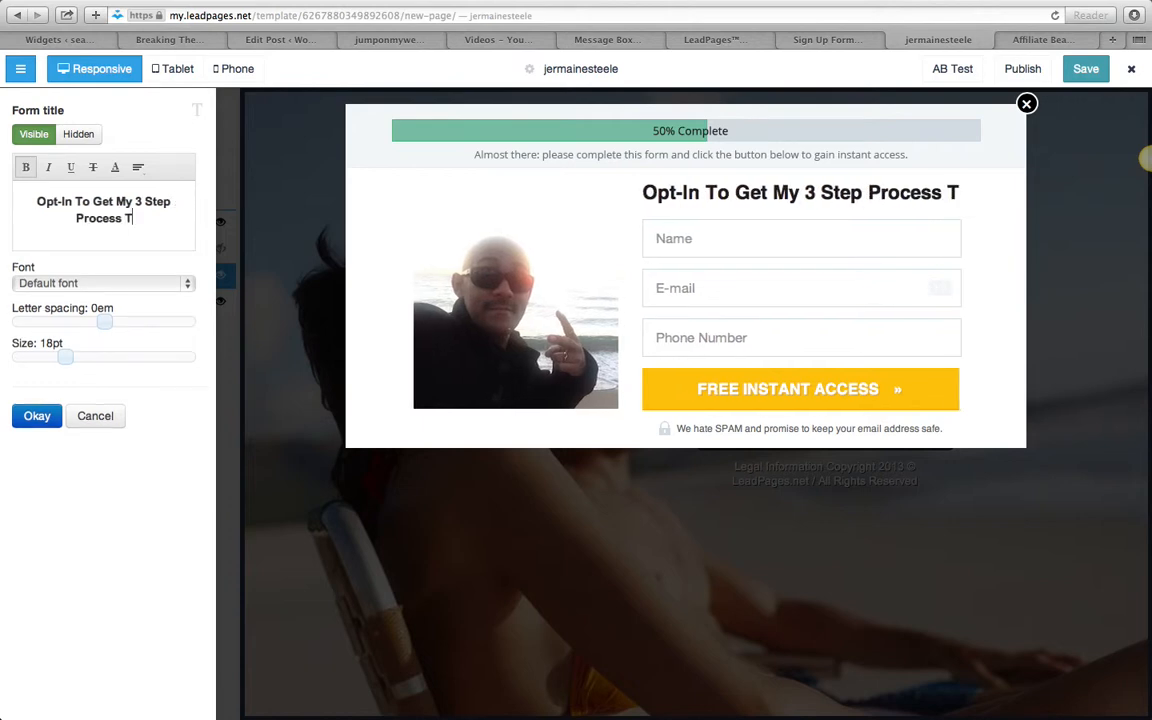
type("o Have People ")
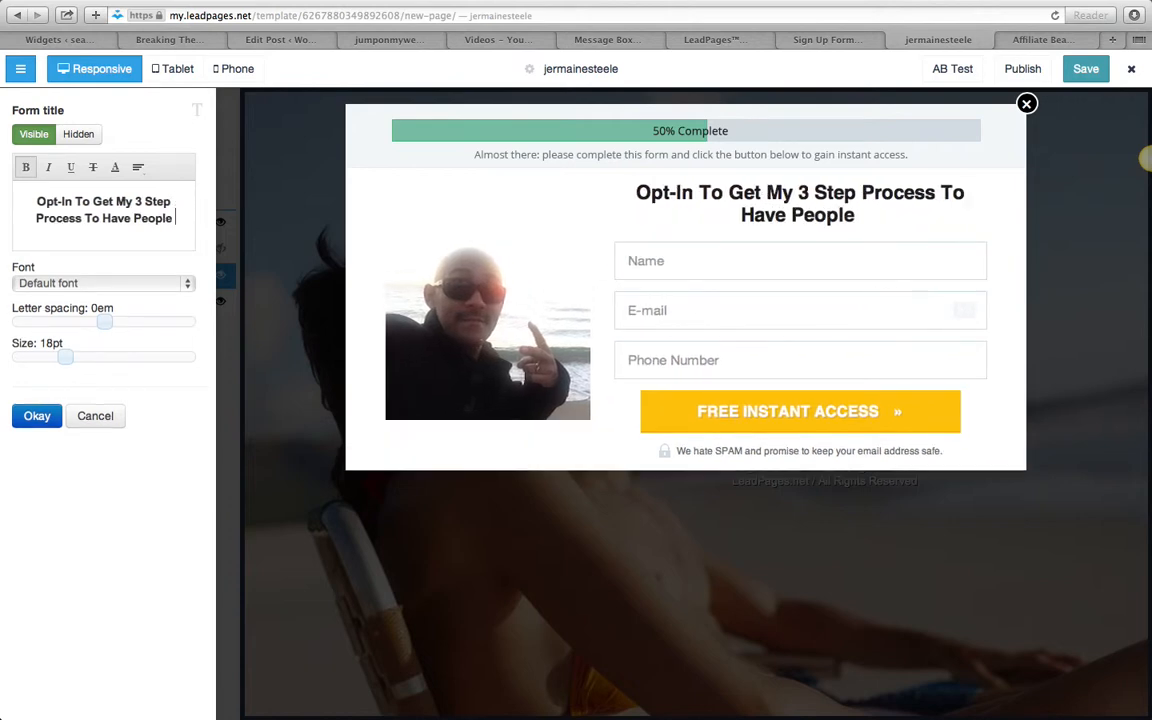
type("RAVING Over ")
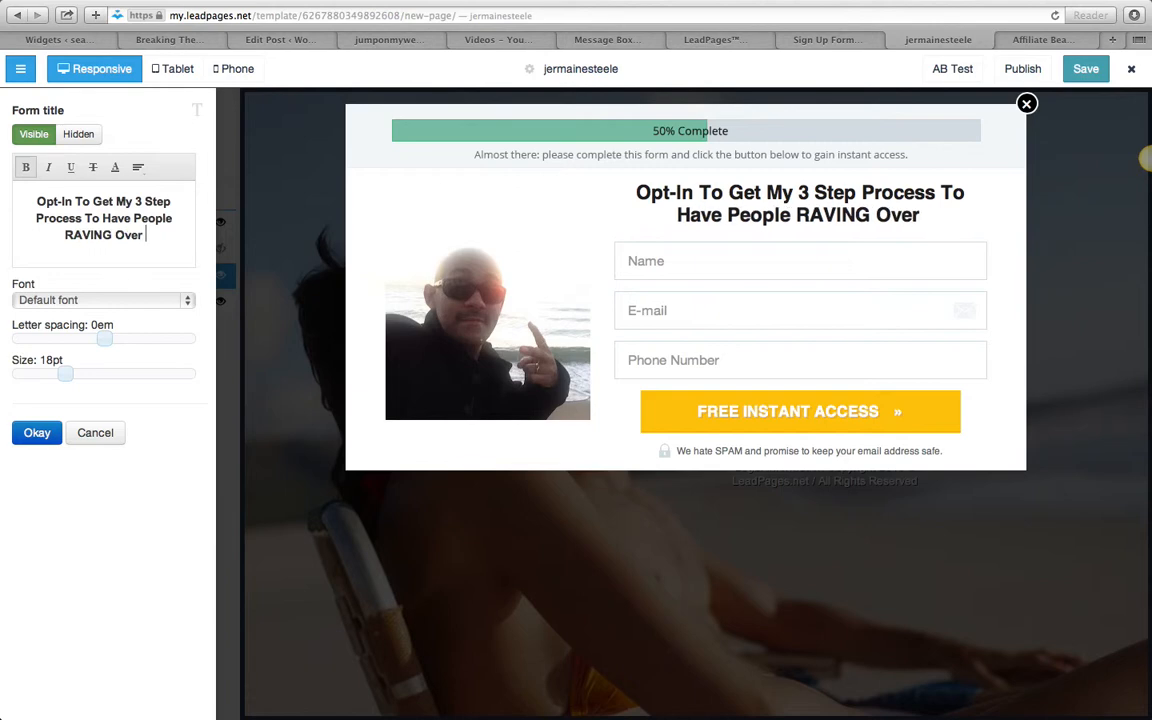
type("My Training and")
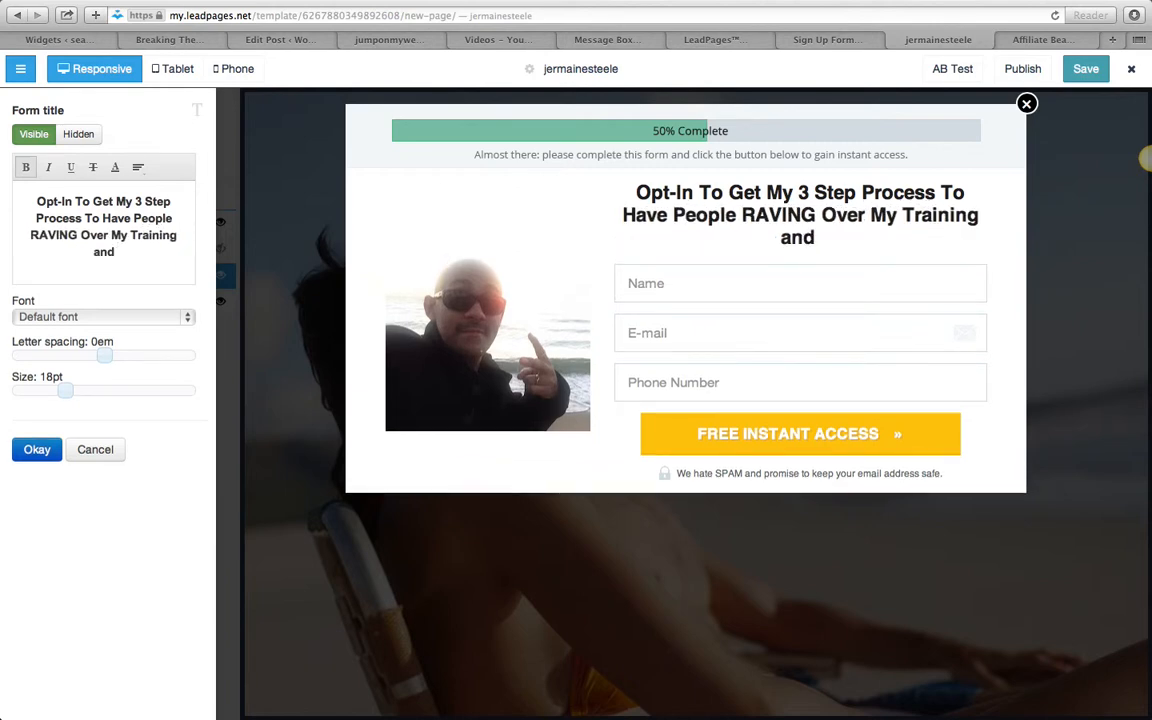
type(" Throwing Money ")
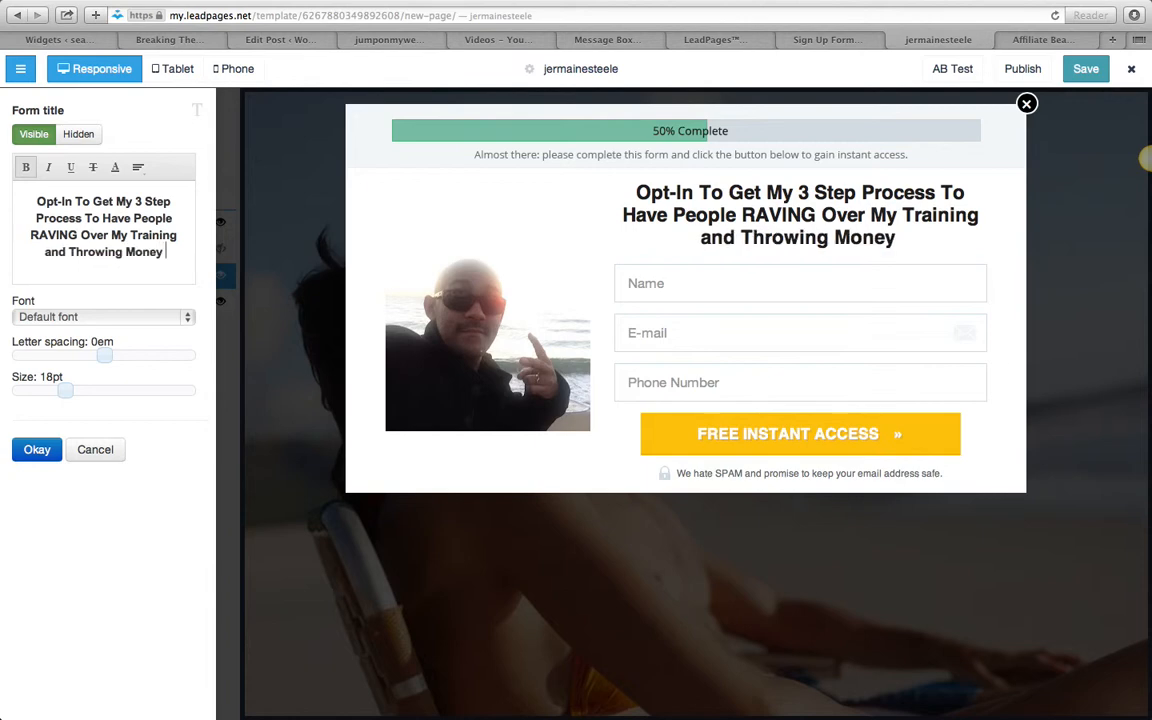
type("At My Busines")
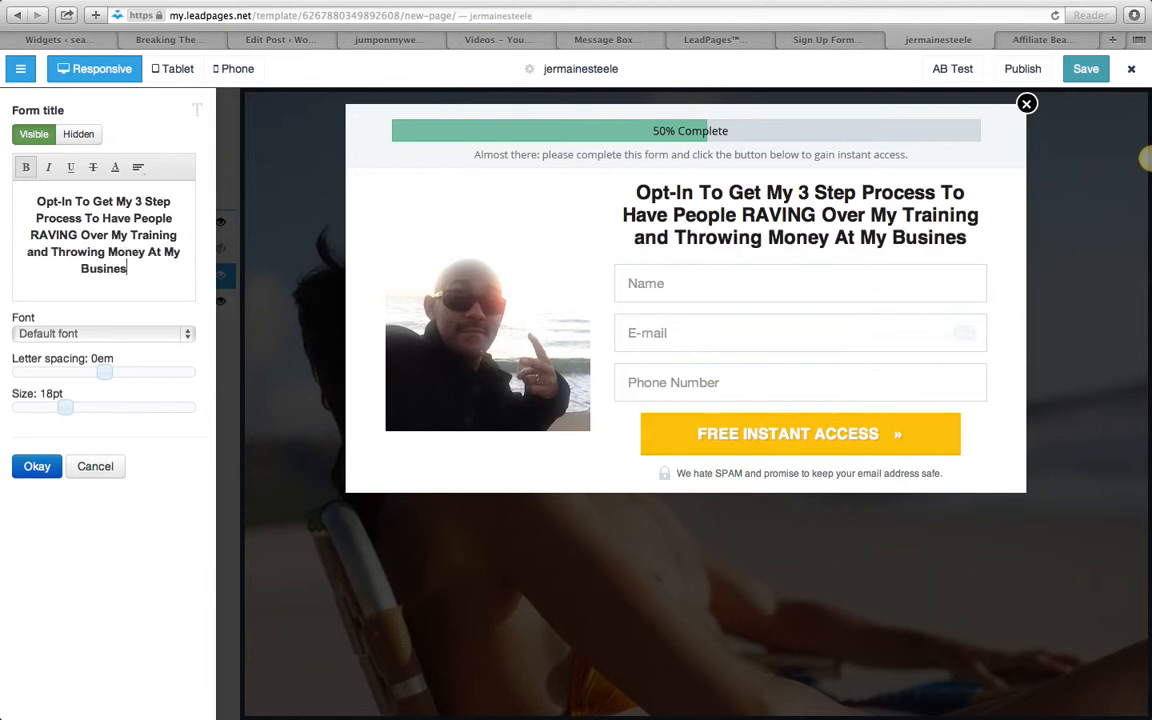
type("s")
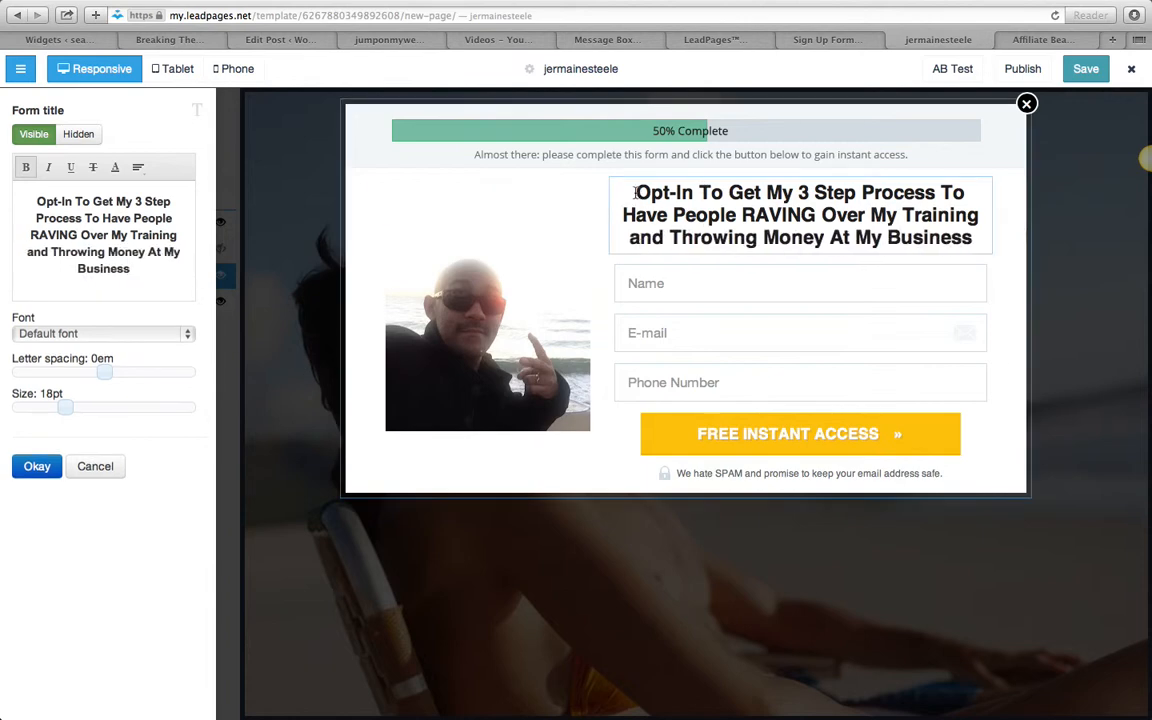
left_click_drag(635, 192, 862, 193)
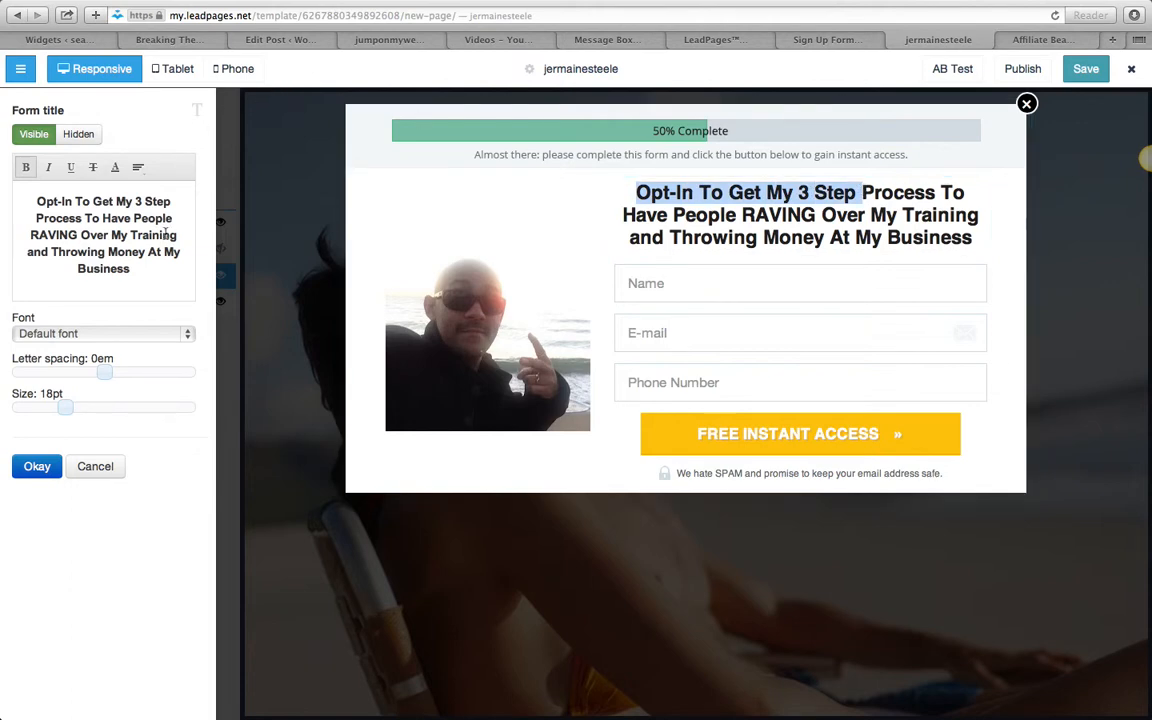
left_click(62, 336)
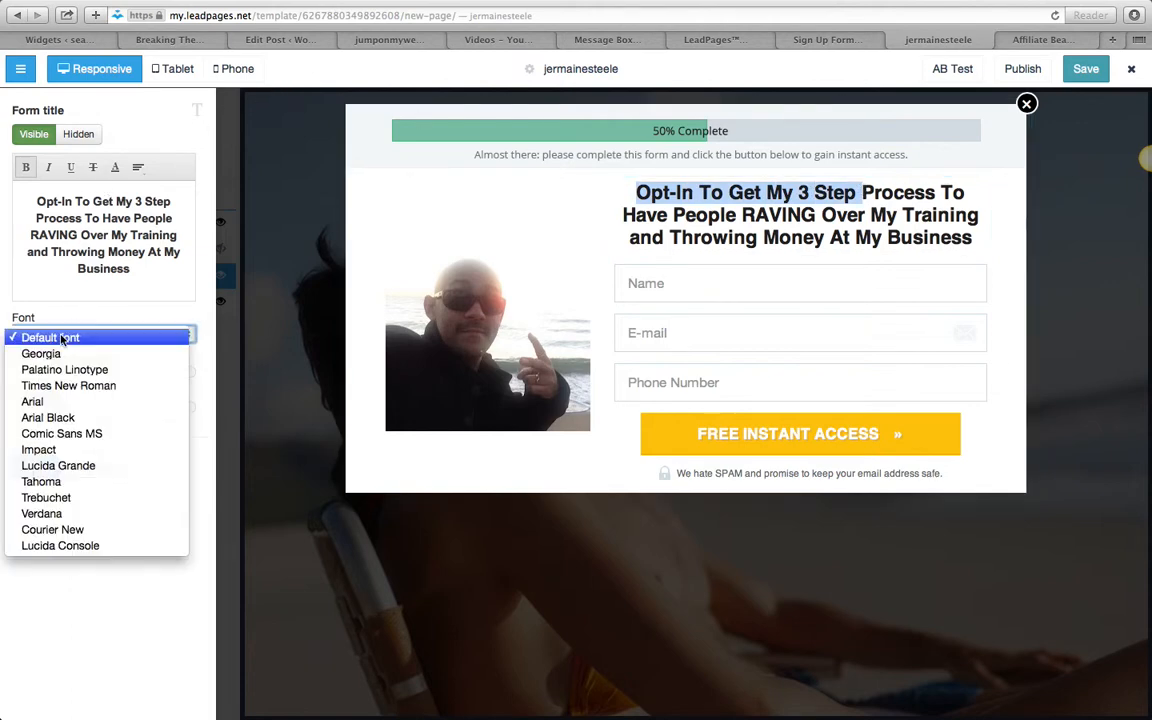
left_click(97, 308)
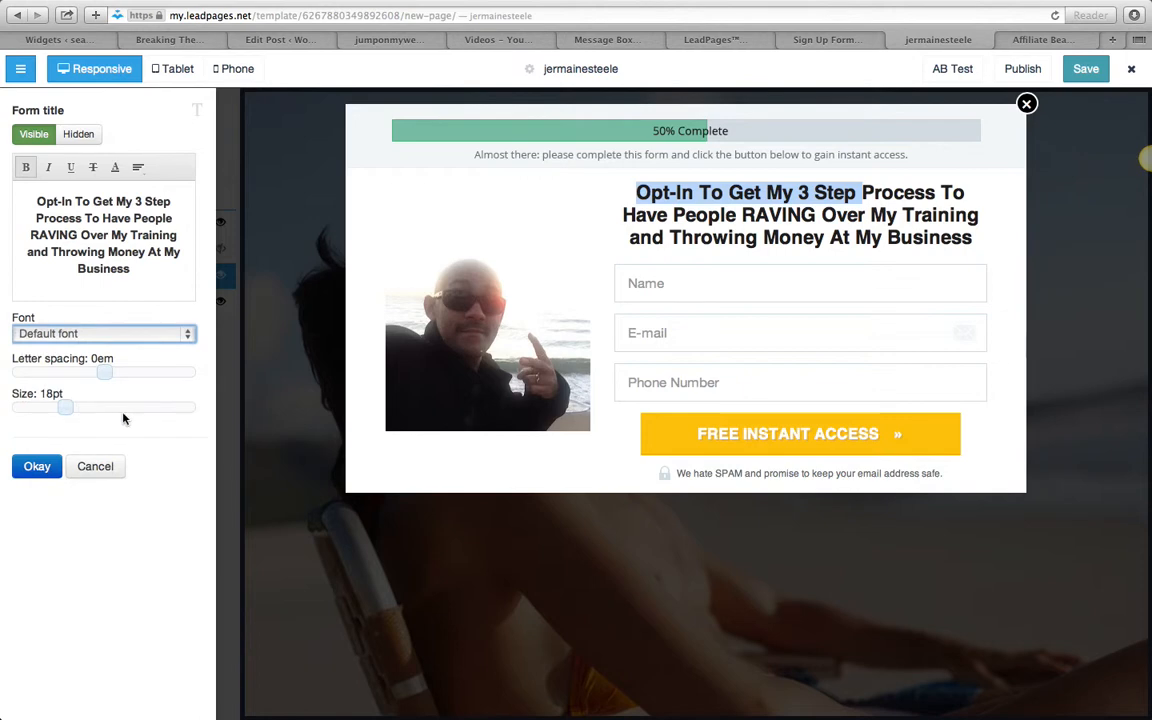
- Accept the form title and set the opt-in form's integration to AWeber
left_click(38, 467)
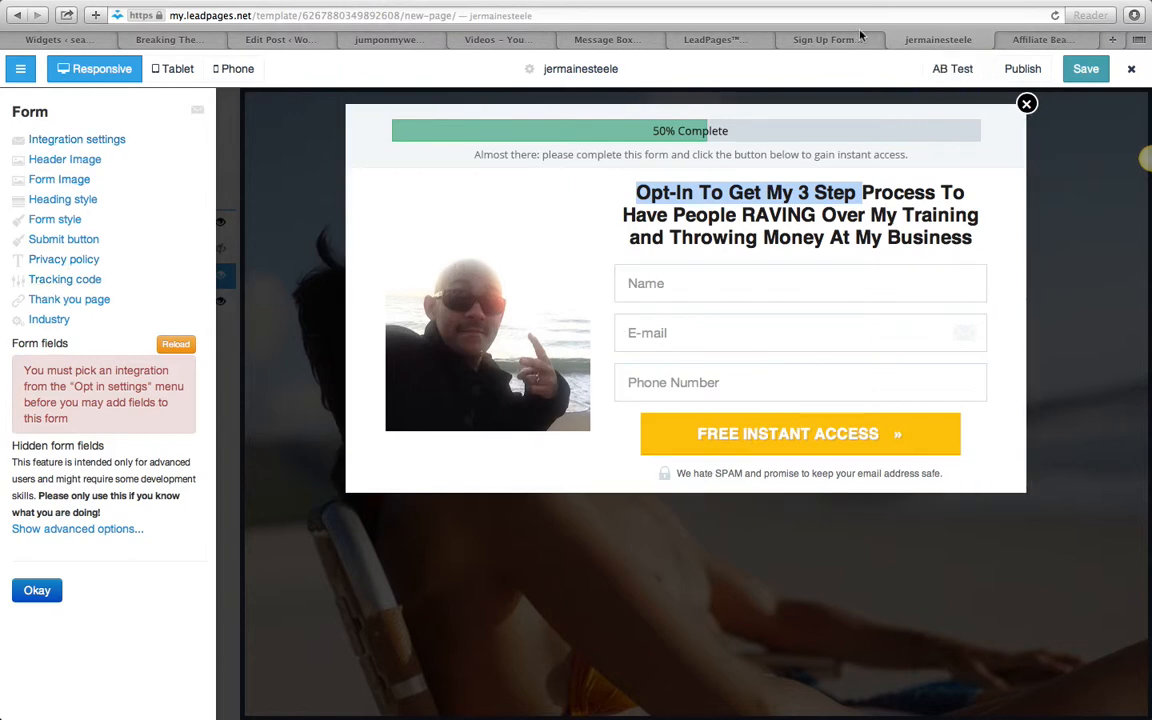
left_click(90, 141)
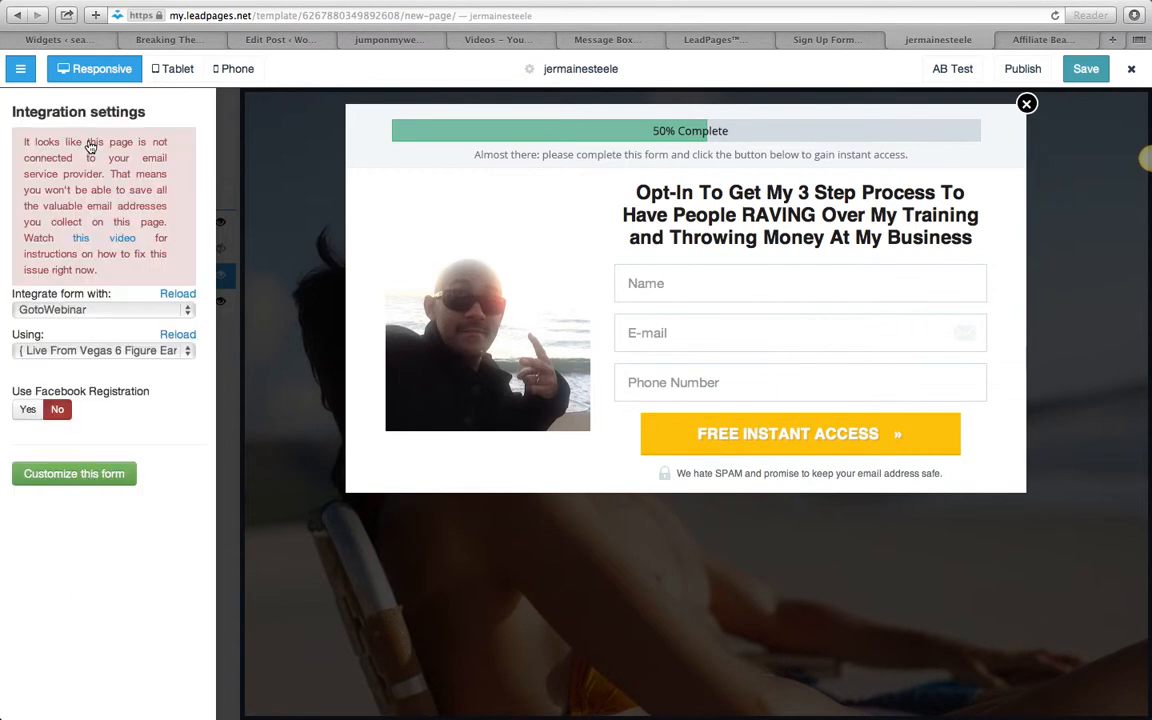
left_click(123, 313)
left_click(99, 372)
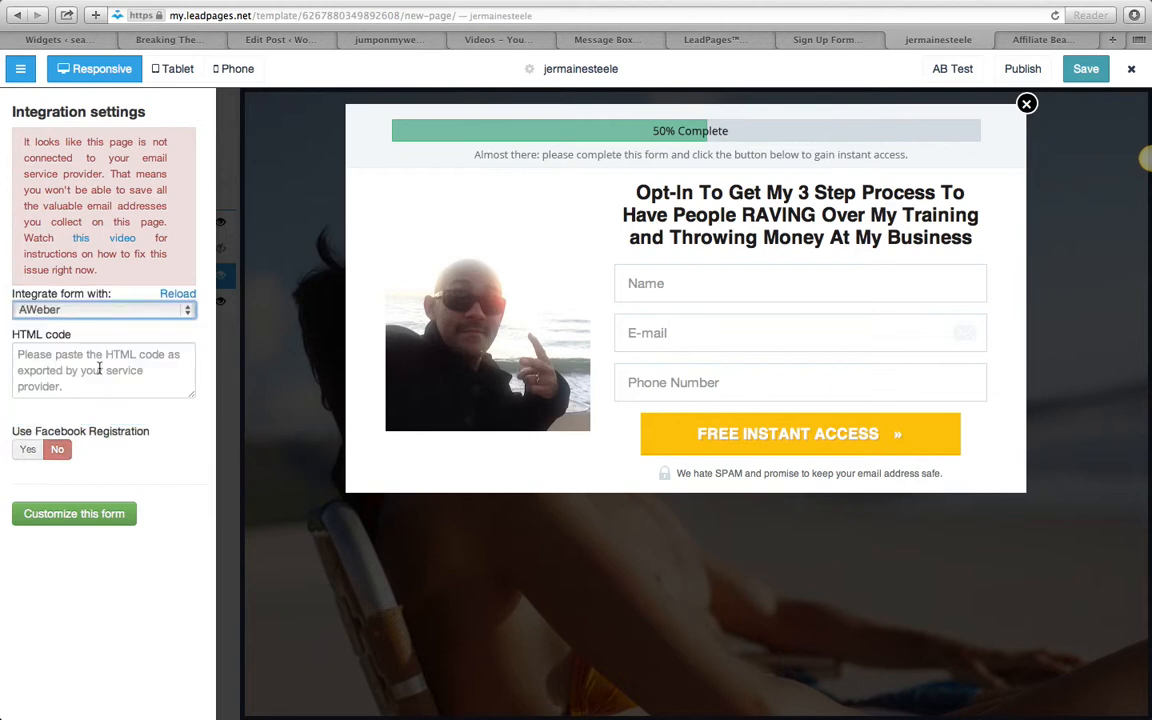
left_click(99, 366)
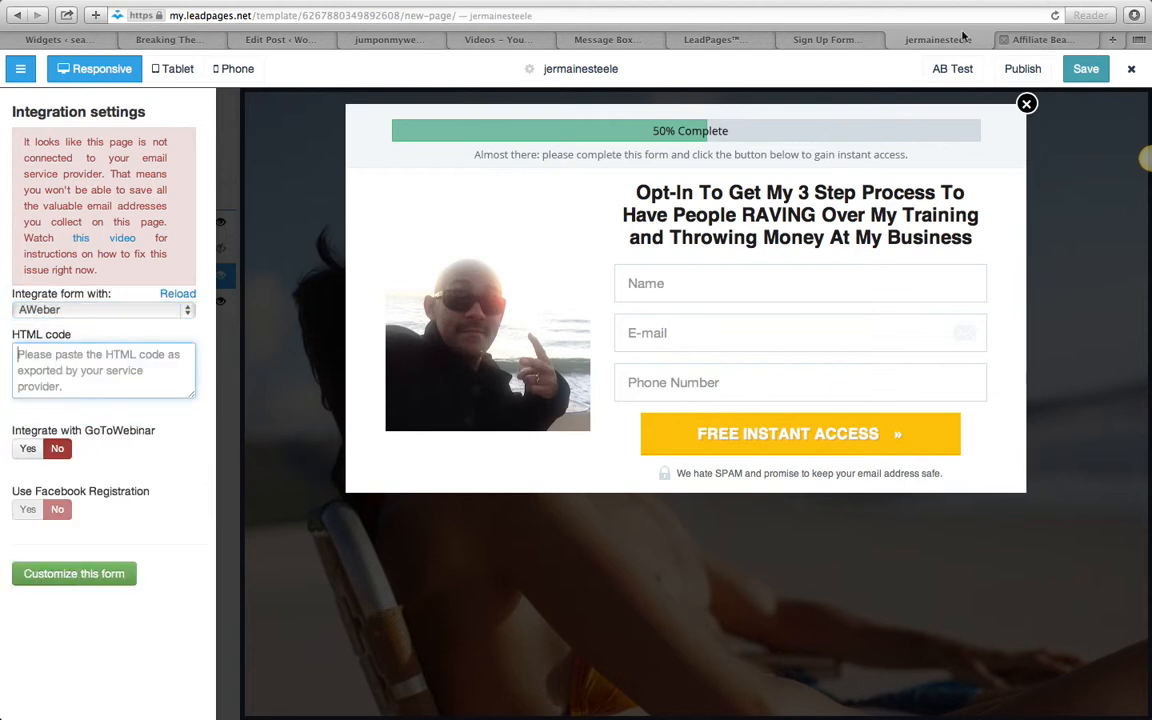
- Switch to the AWeber sign-up form page and copy the form's entire Raw HTML Version code
left_click(823, 39)
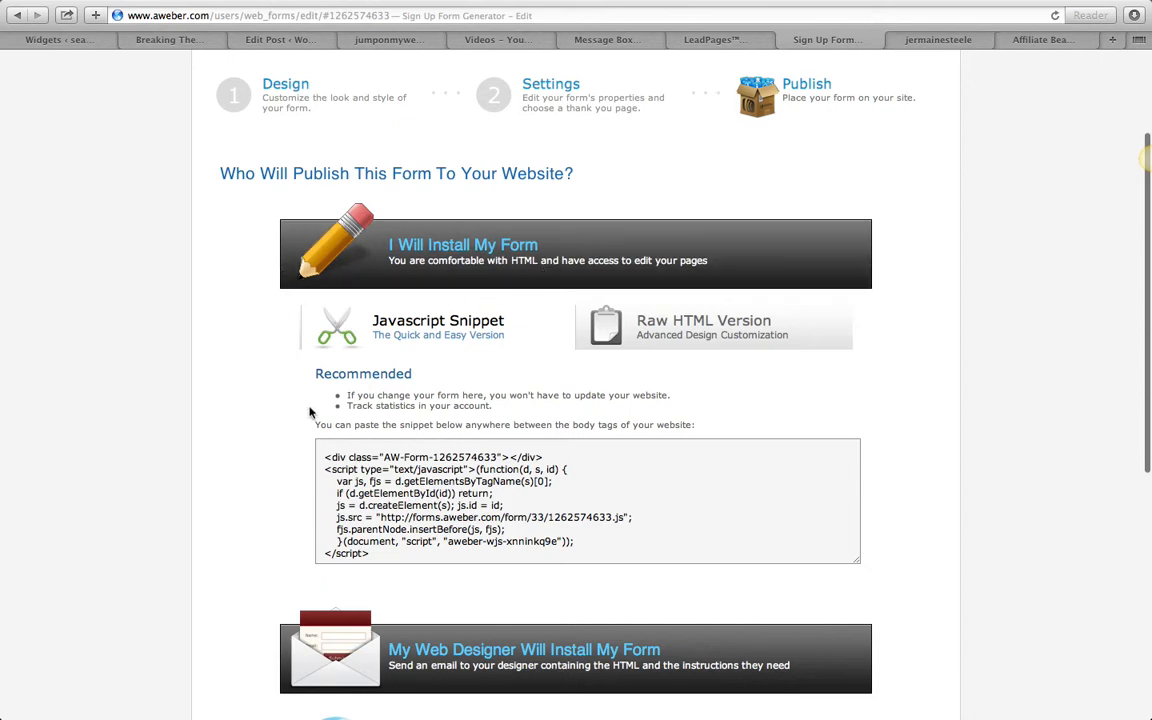
left_click(700, 340)
left_click(418, 497)
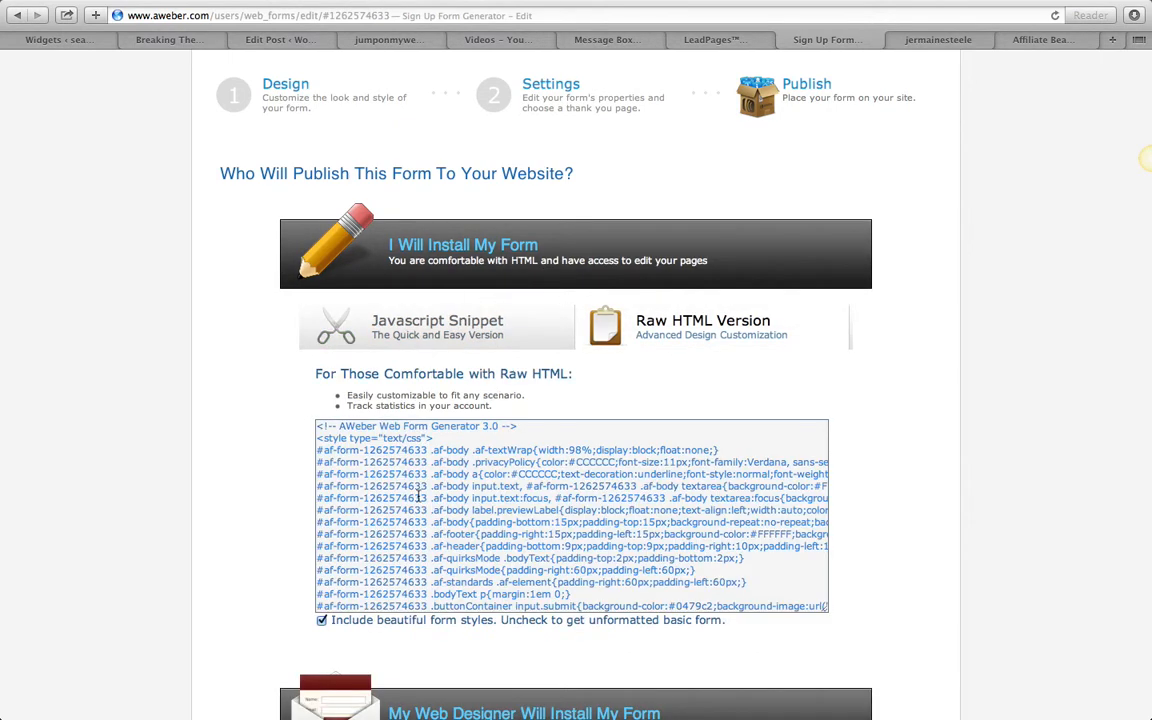
left_click(320, 427)
left_click_drag(316, 427, 437, 700)
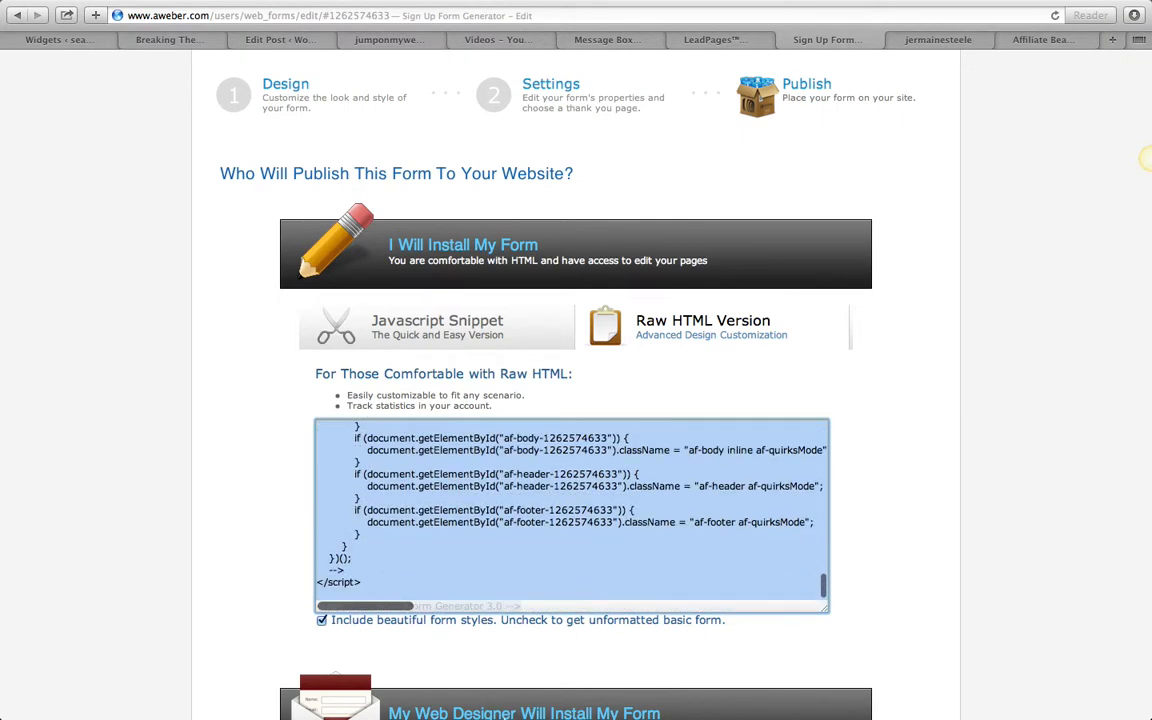
right_click(489, 497)
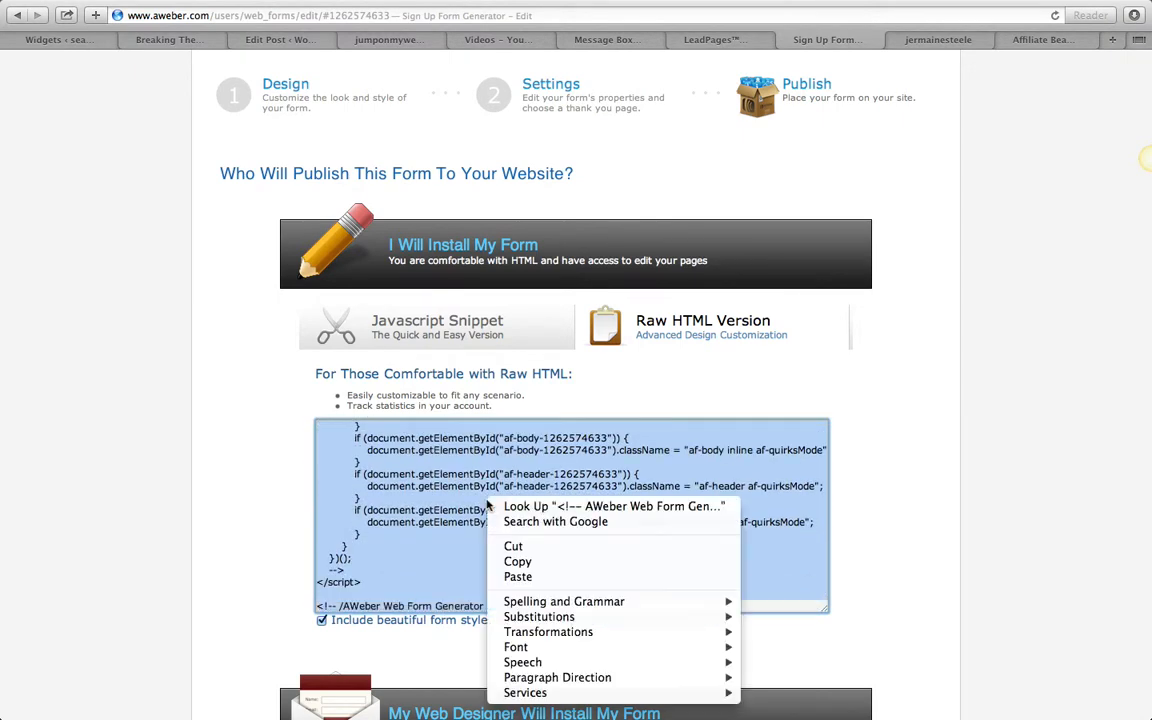
left_click(517, 562)
scroll(946, 270, "up", 3)
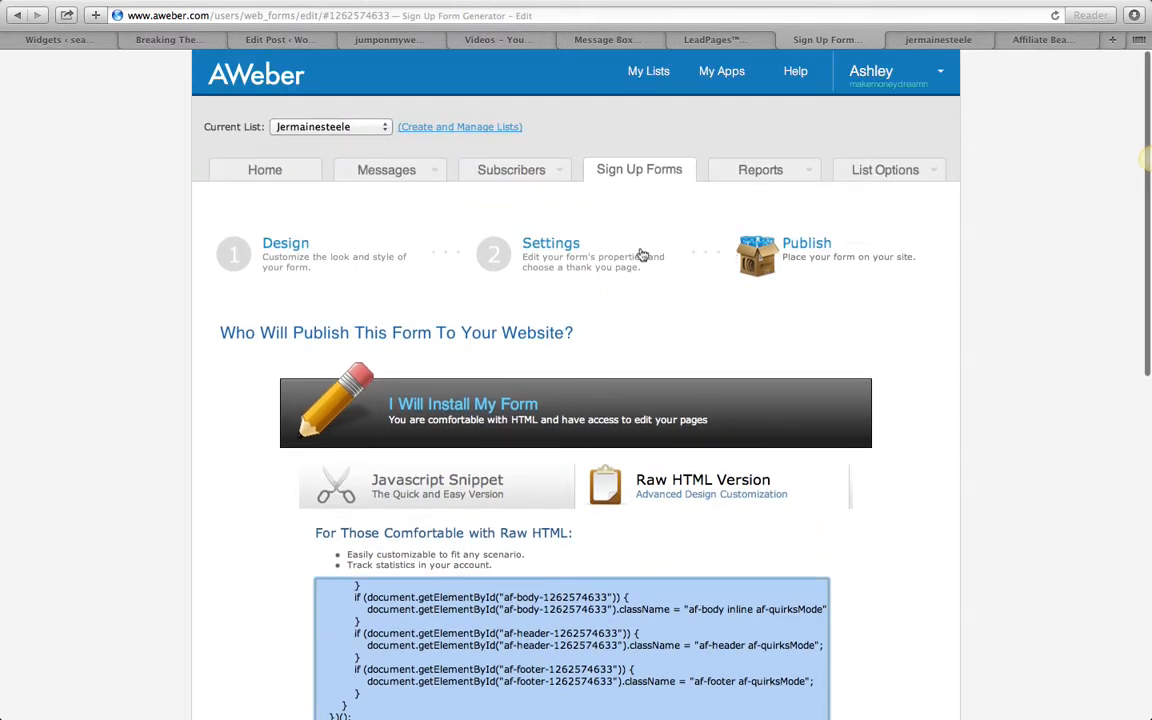
- Paste the AWeber HTML code into the LeadPages integration settings, load the form for customizing and accept the Email field's settings
left_click(945, 38)
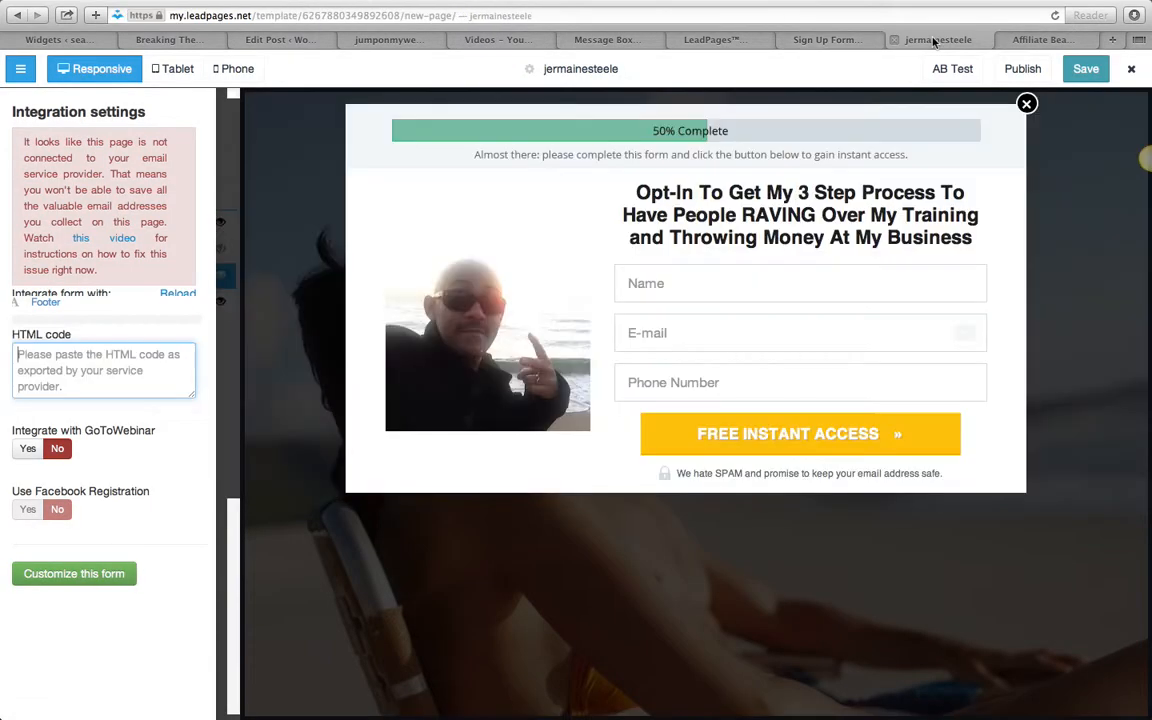
right_click(96, 373)
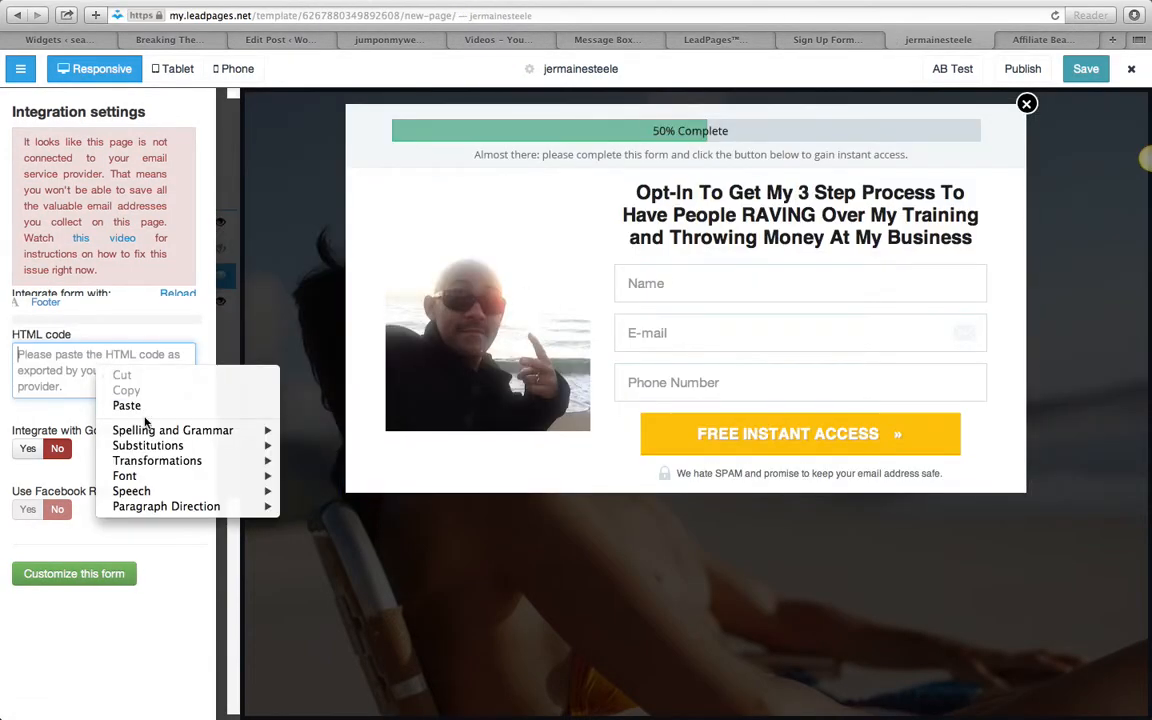
left_click(126, 405)
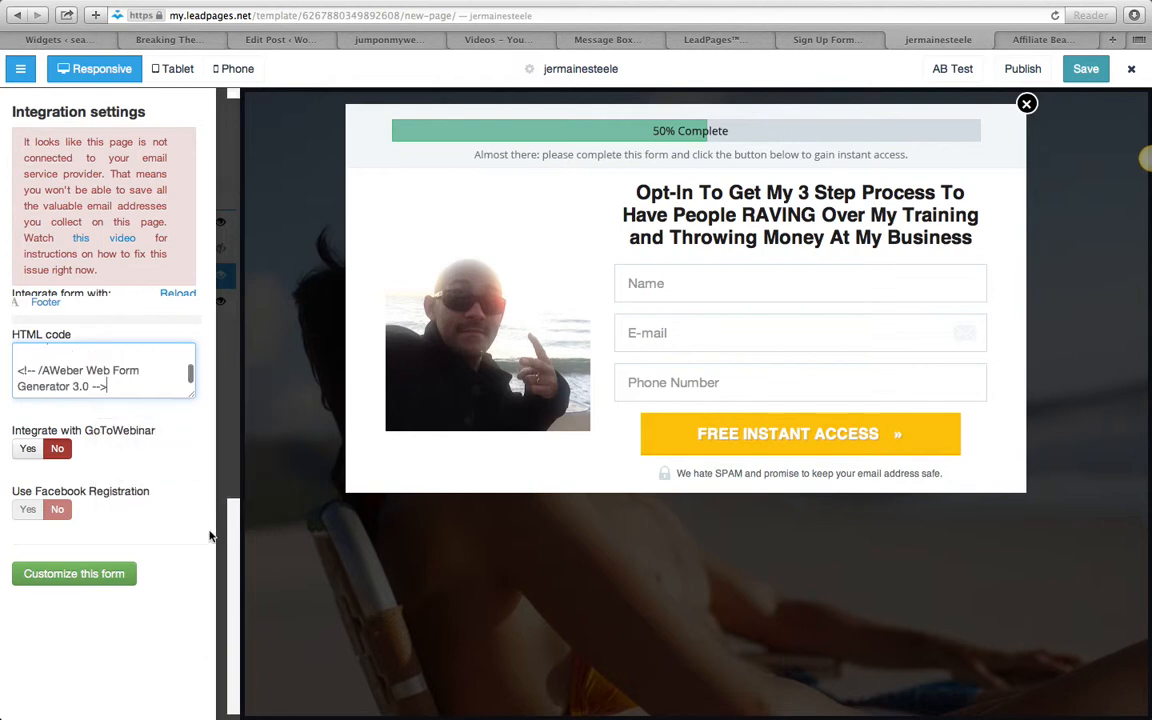
left_click(74, 574)
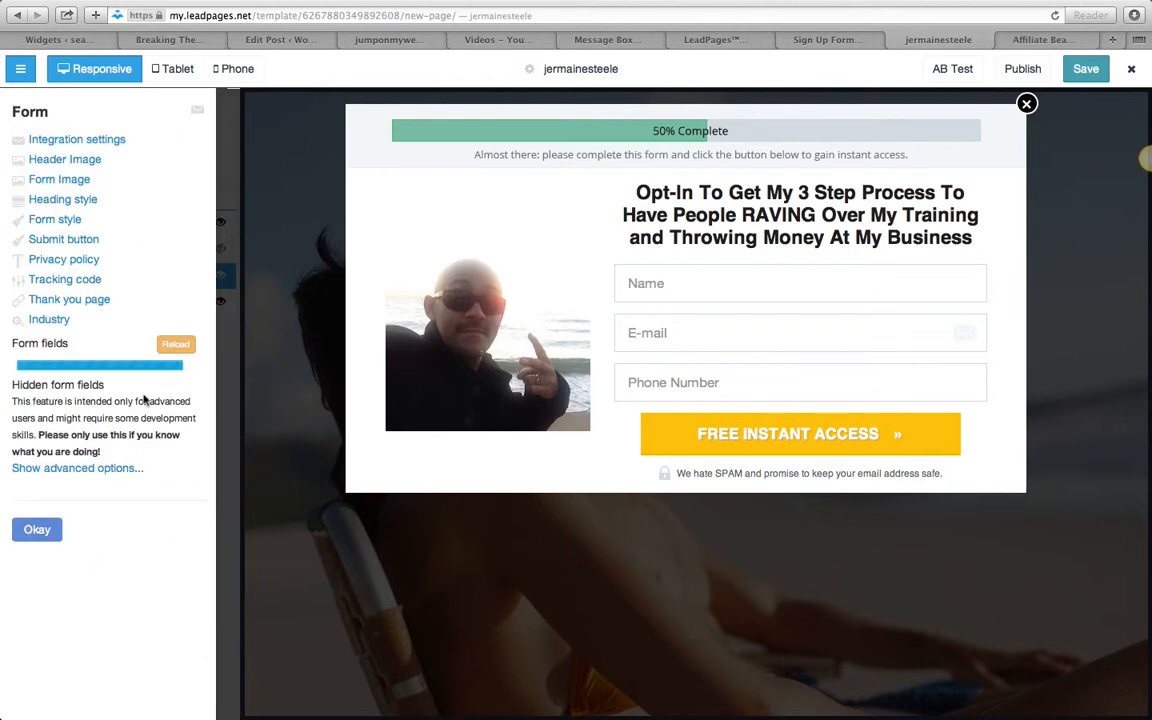
left_click(705, 328)
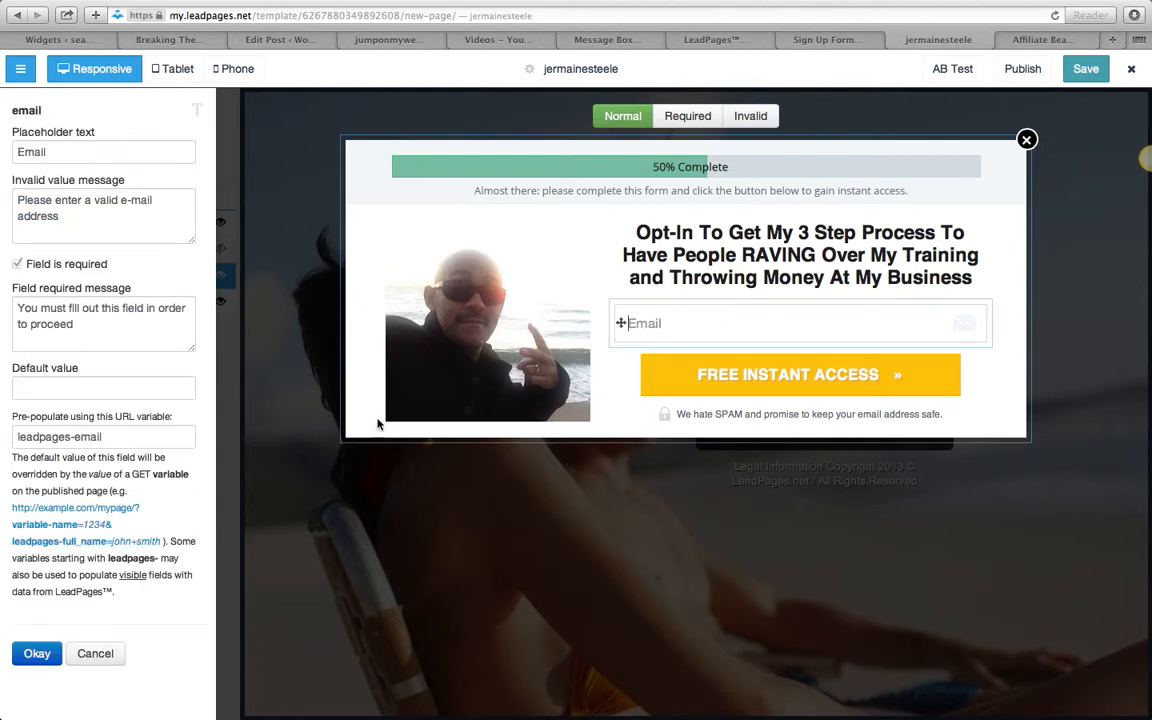
left_click(37, 653)
- Check the sign-up form's Settings and Design in AWeber, and finish the opt-in form editing back in LeadPages
left_click(818, 40)
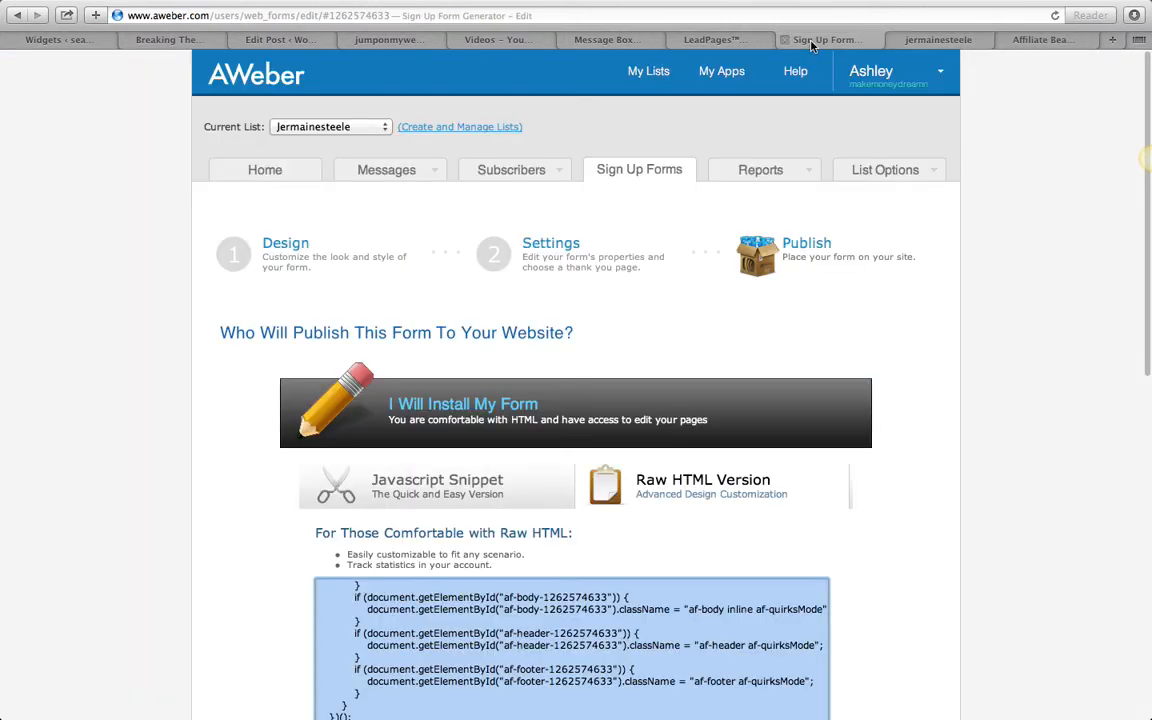
left_click(555, 255)
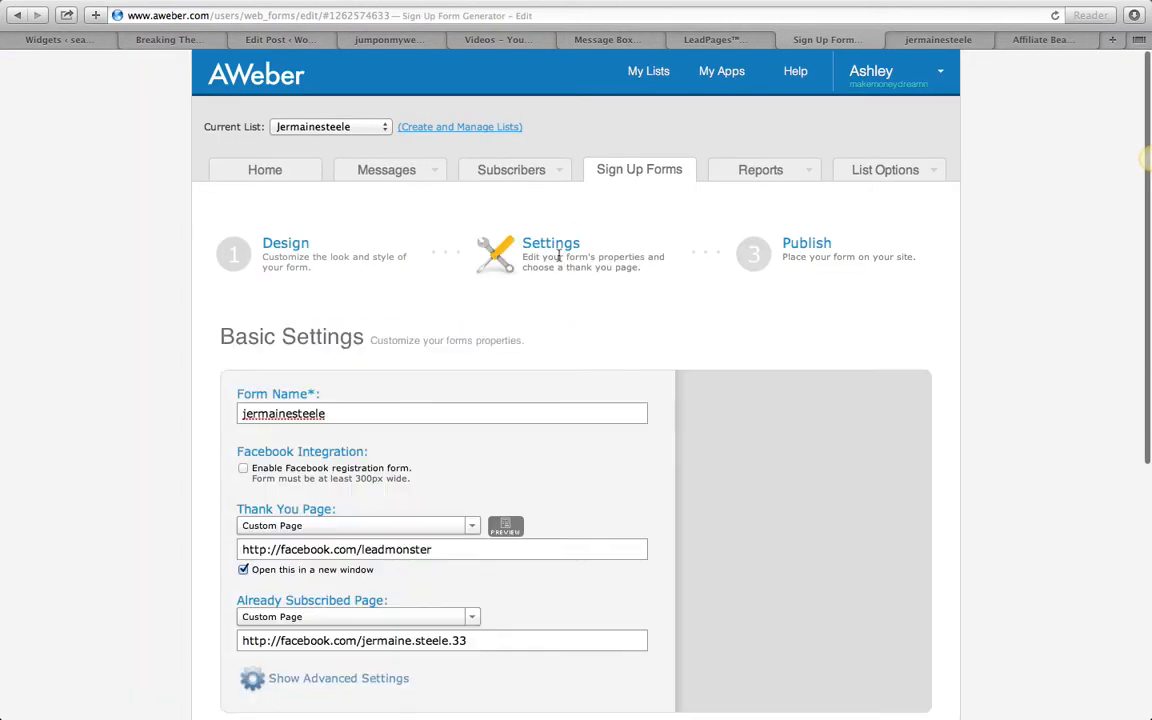
left_click(343, 268)
scroll(655, 368, "down", 3)
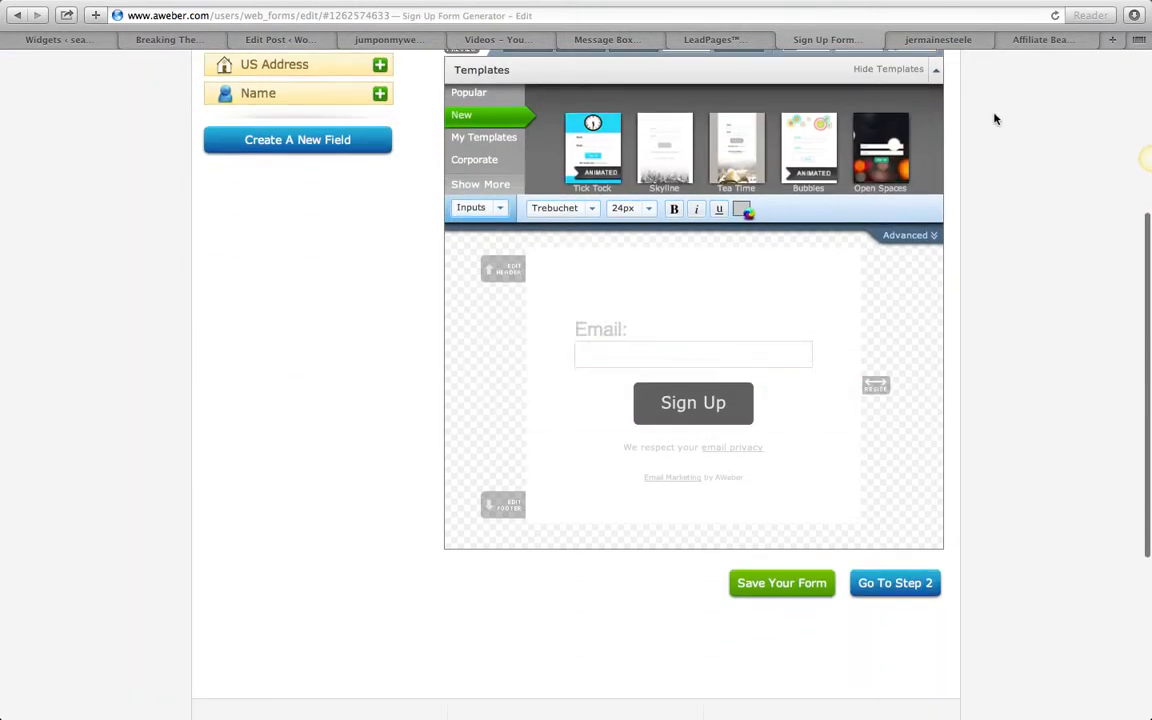
left_click(938, 40)
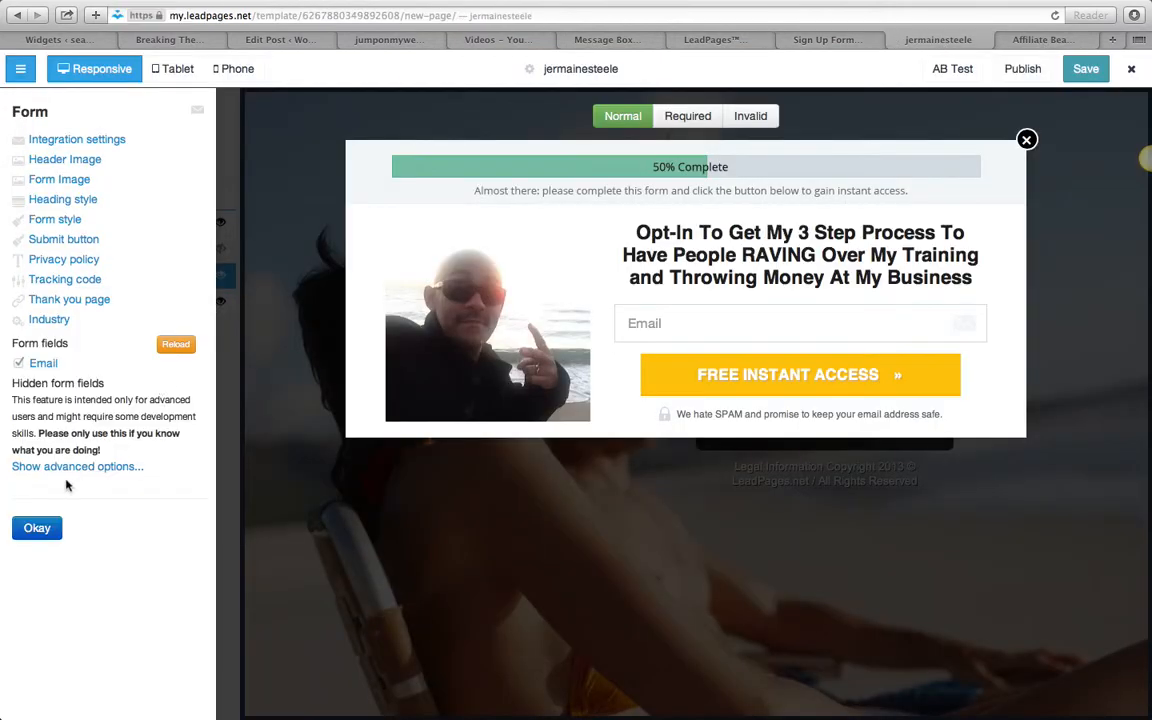
left_click(35, 530)
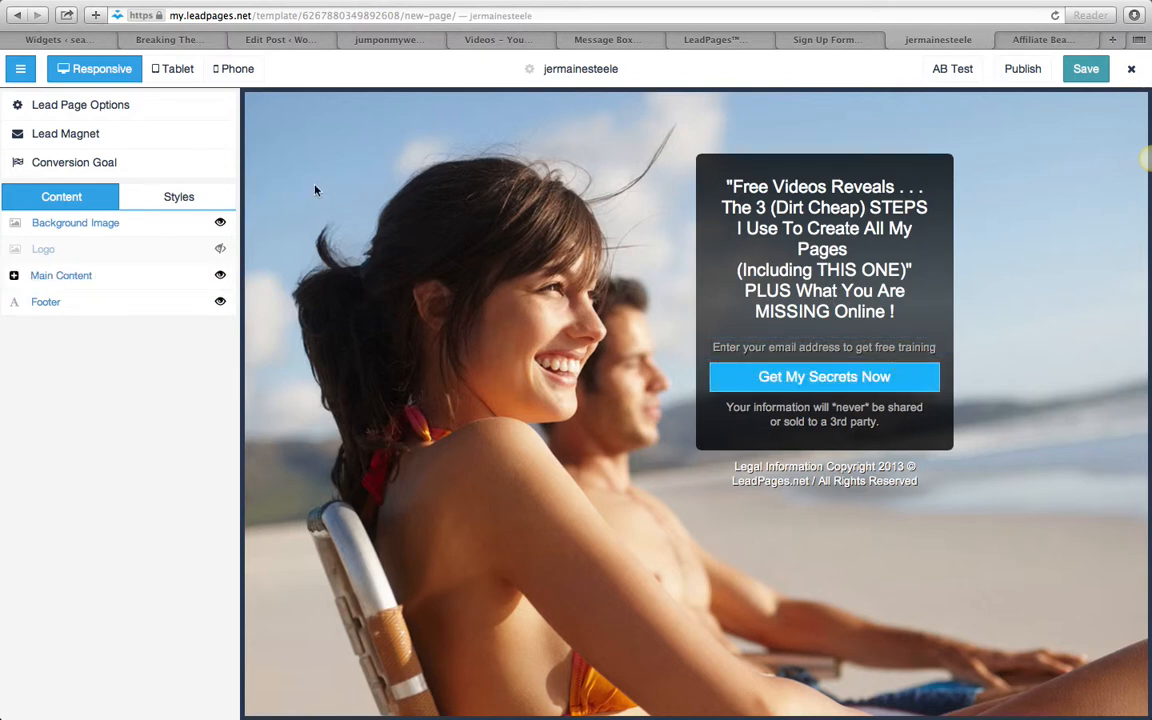
- Close the Affiliate Beast Mode page, look over the jumponmywebinar page and return to the squeeze page editor
left_click(1004, 40)
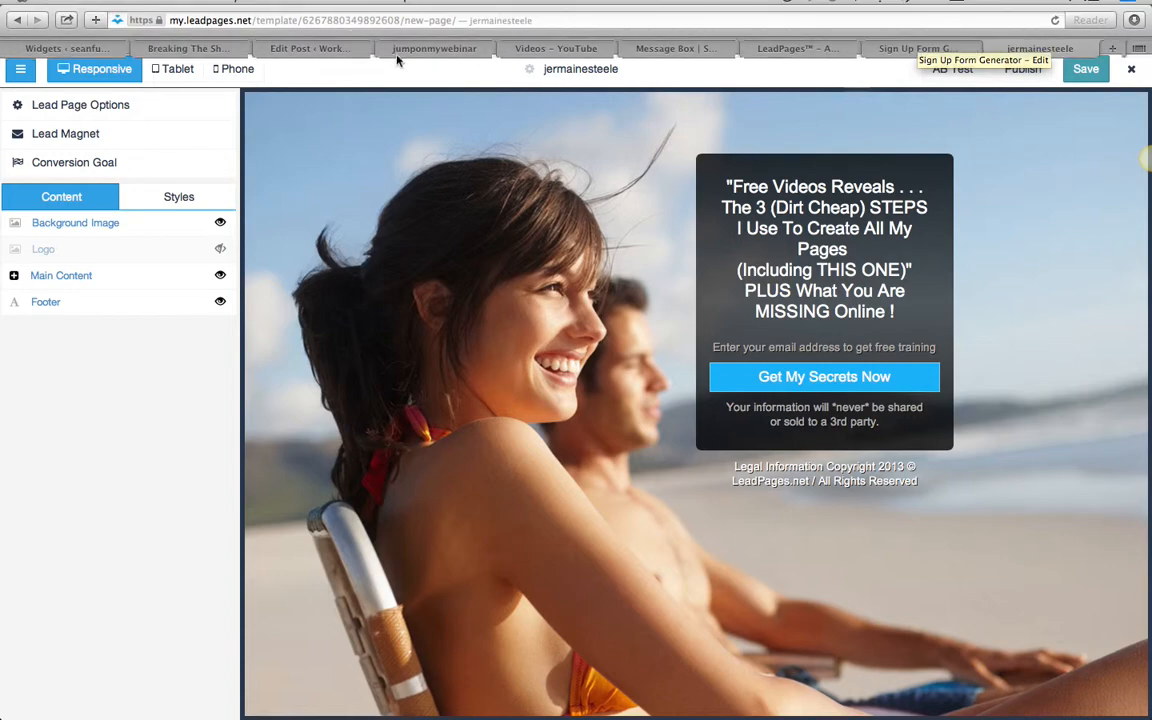
left_click(424, 55)
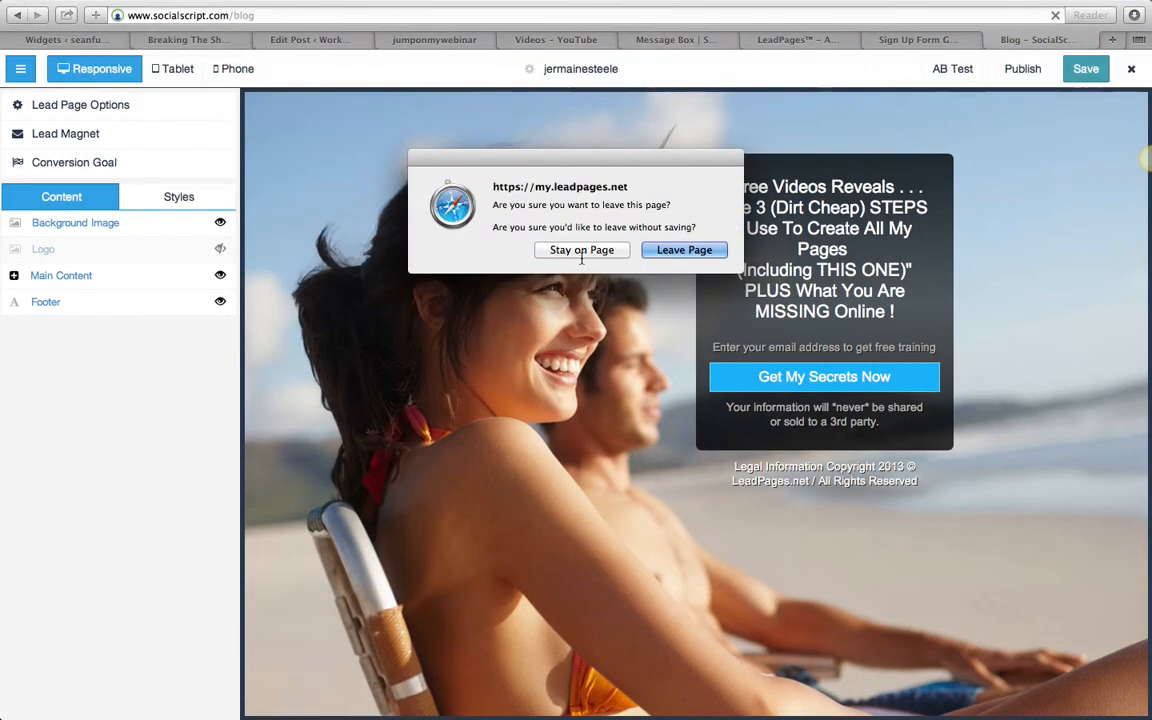
left_click(581, 251)
left_click(410, 40)
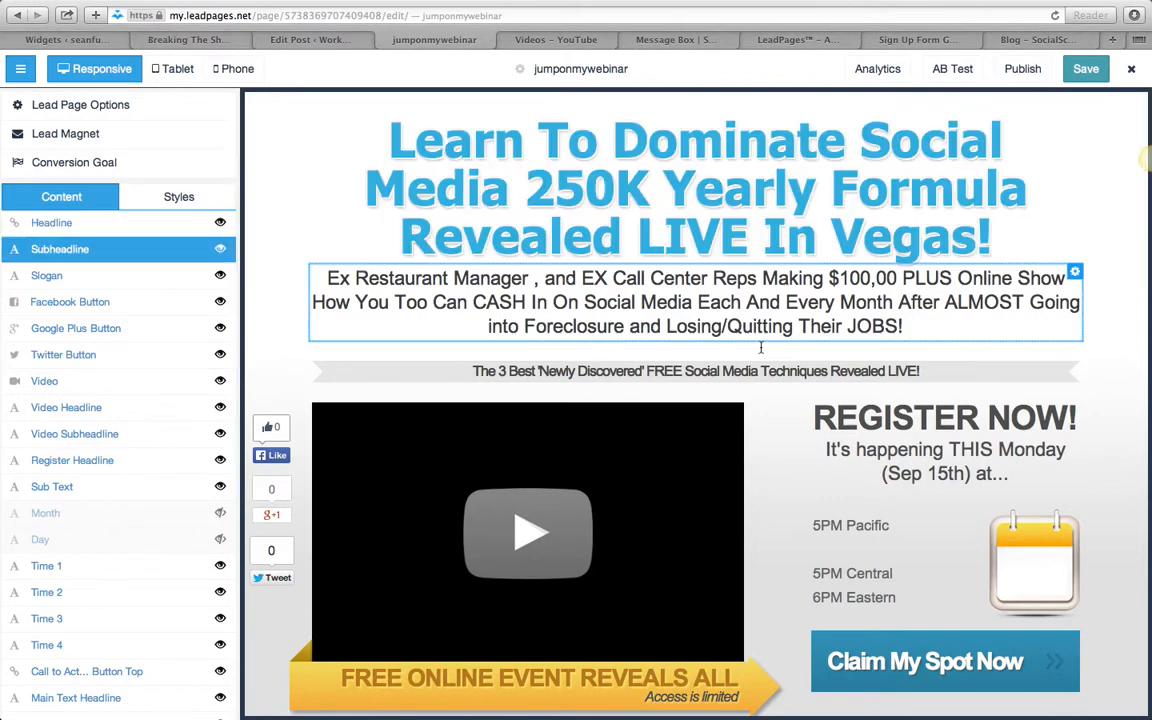
scroll(760, 347, "down", 20)
left_click(1040, 40)
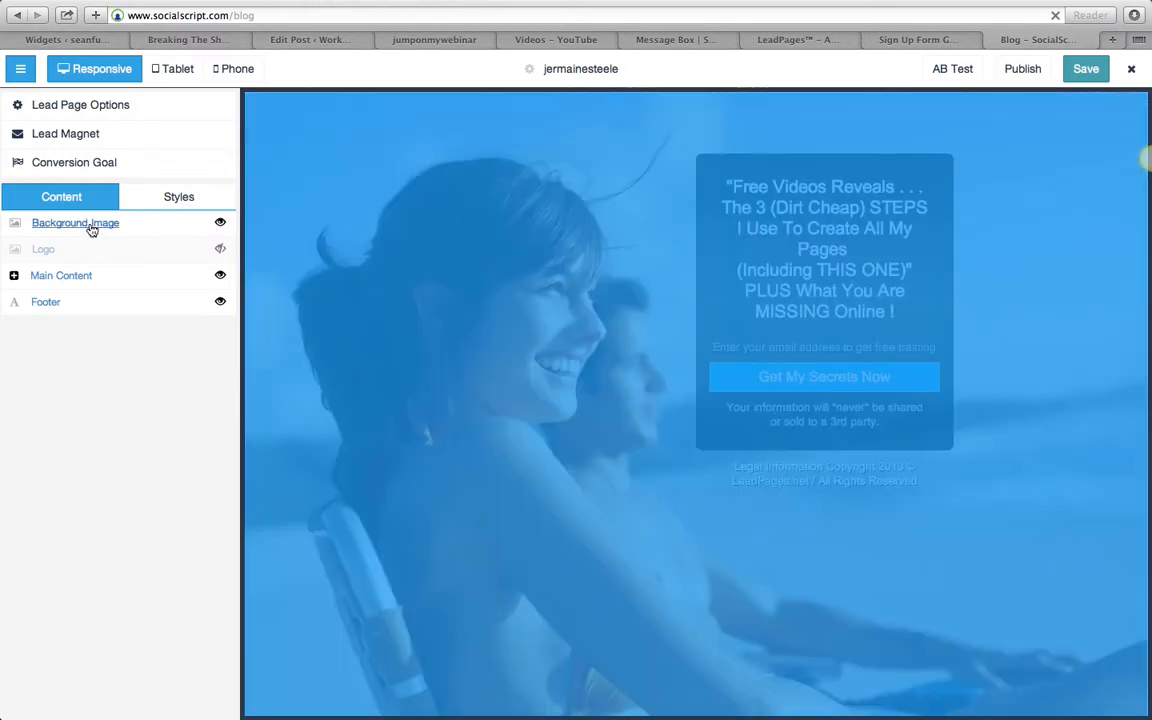
- Replace the page's background image with the photo of two men talking on the beach
left_click(90, 224)
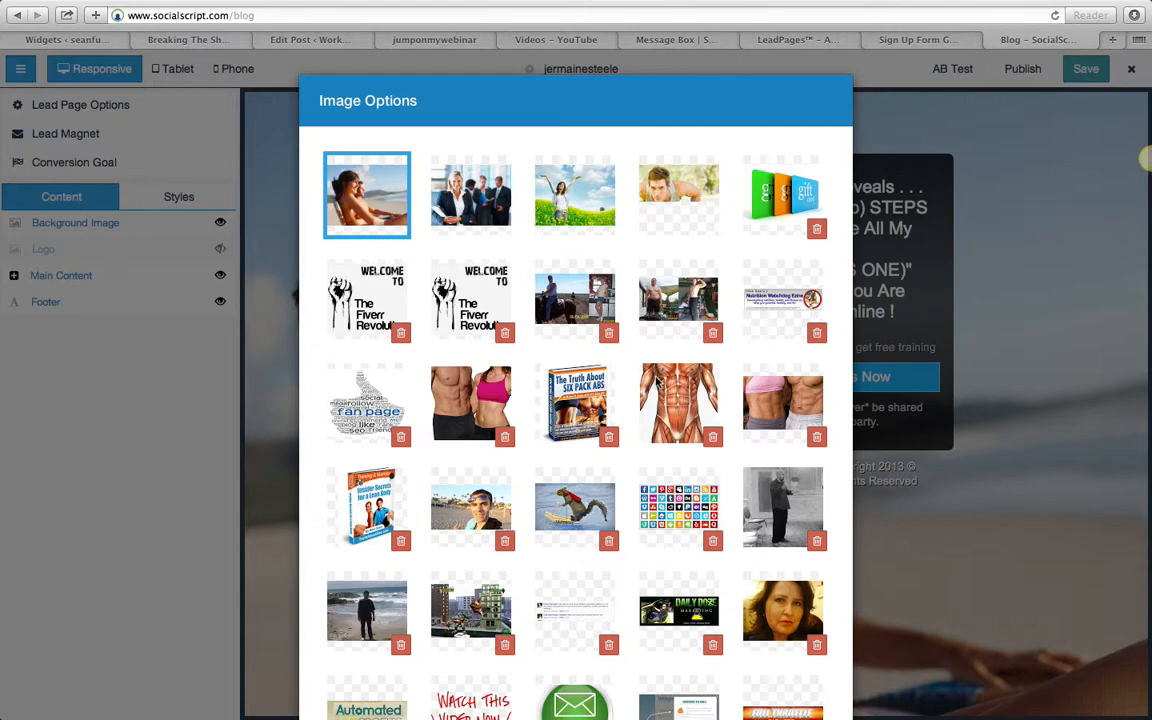
scroll(800, 525, "down", 10)
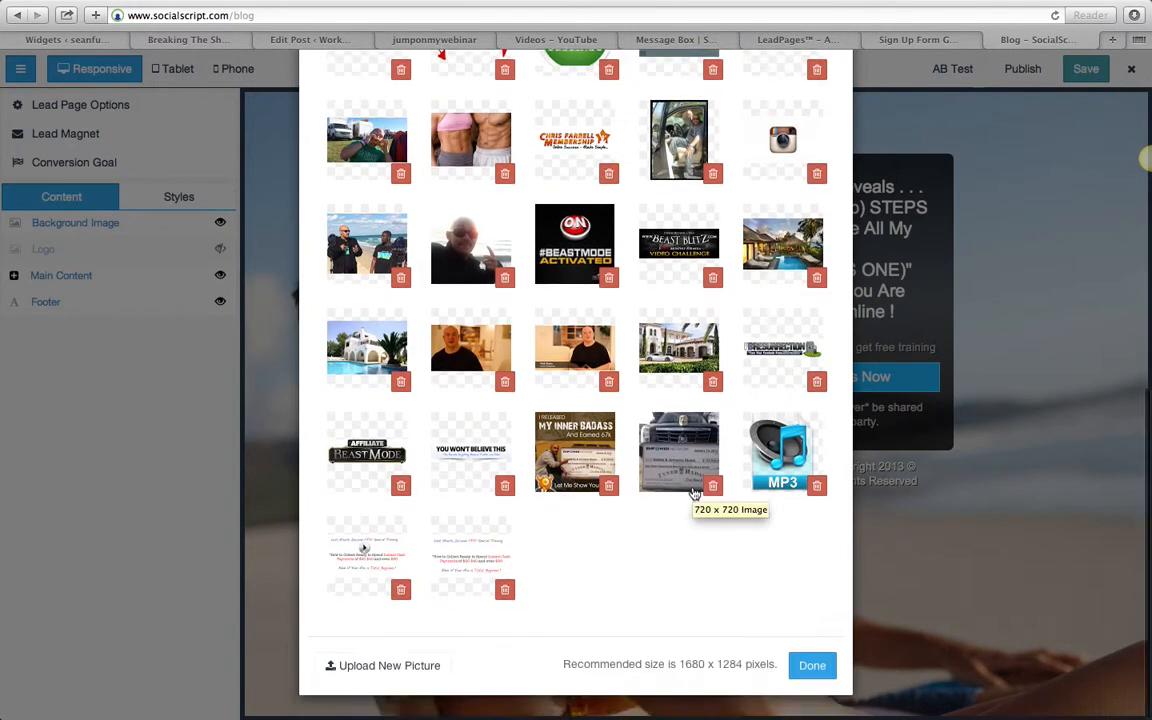
scroll(693, 492, "up", 10)
scroll(693, 492, "down", 10)
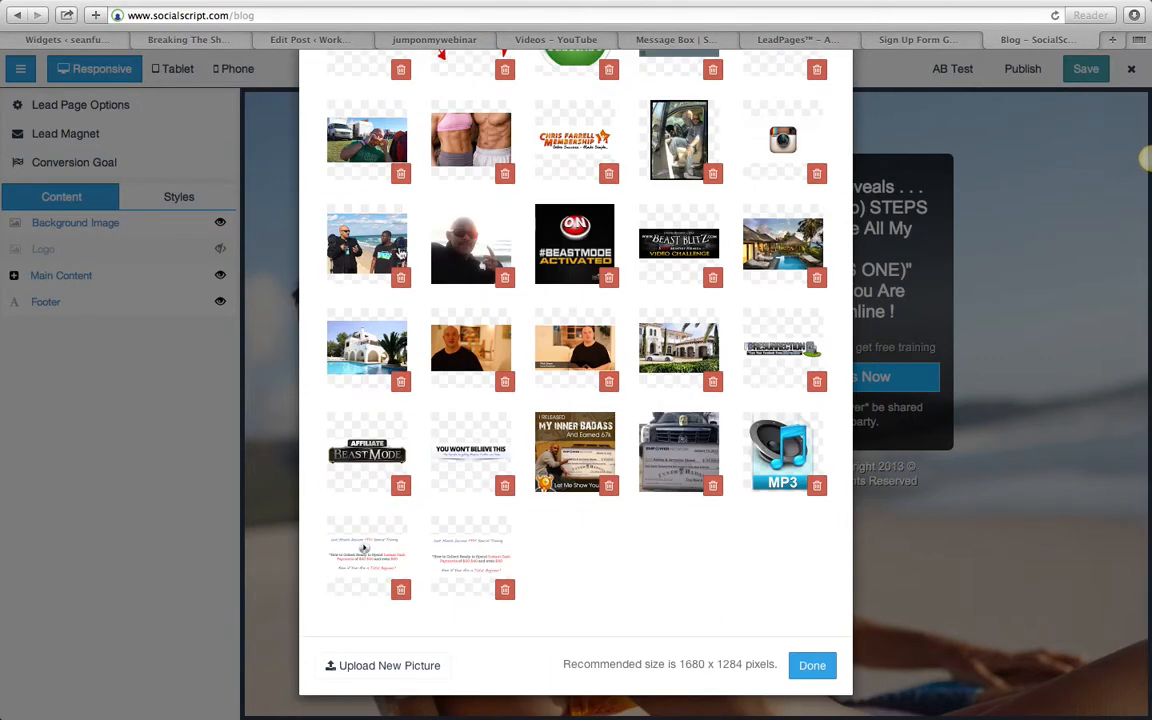
left_click(334, 232)
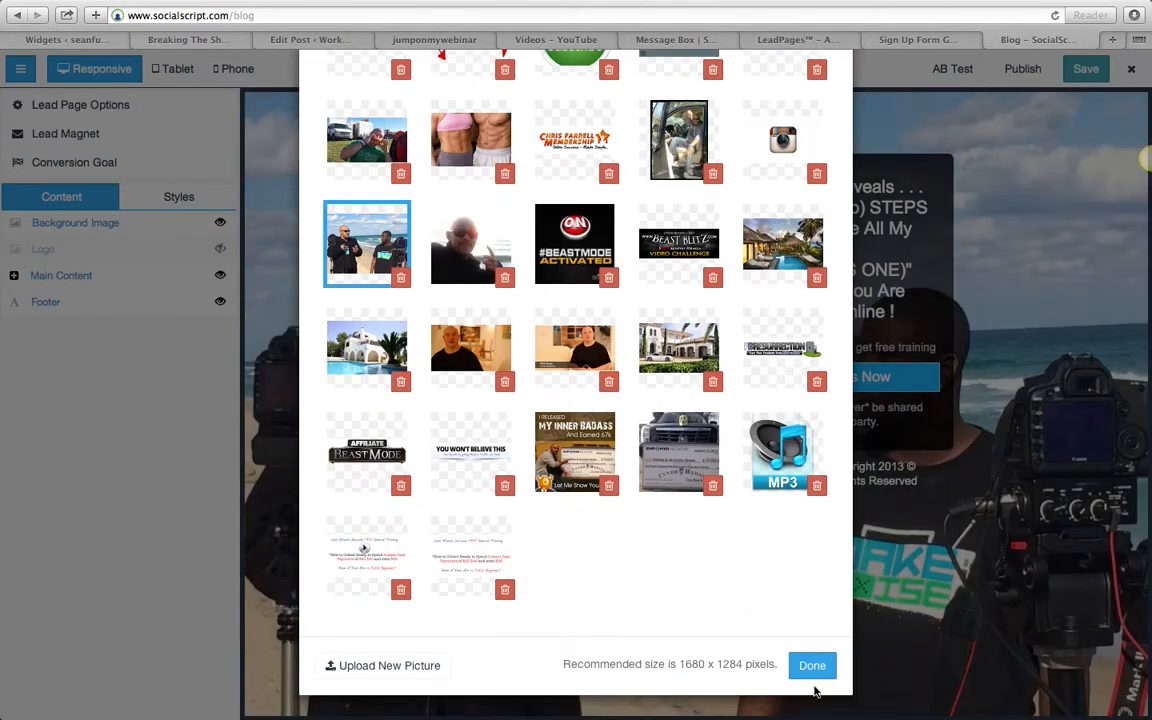
left_click(812, 665)
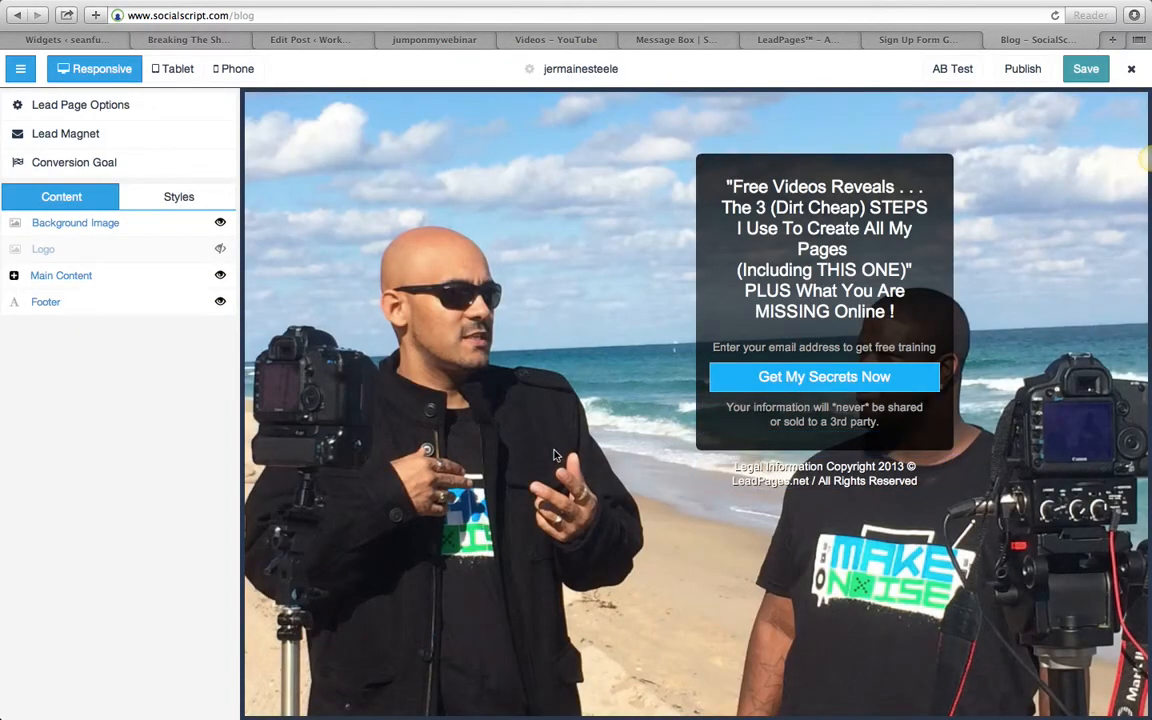
- Save the page and copy its leadpages.net URL from the publishing options
left_click(1078, 79)
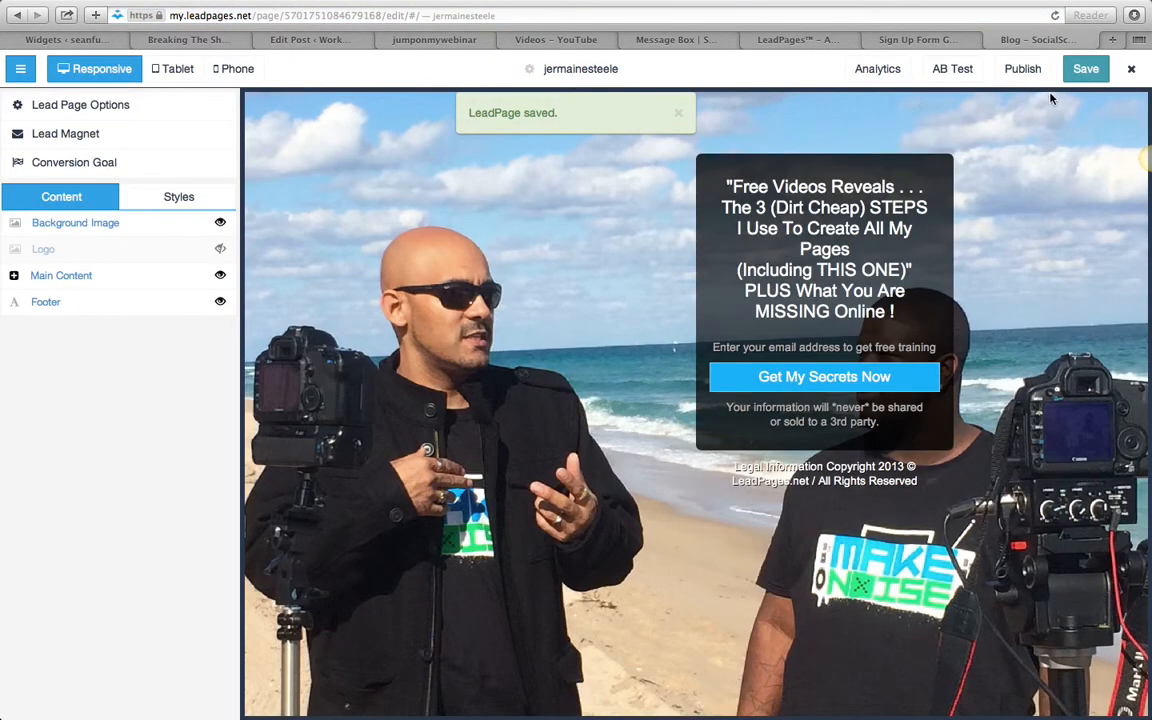
left_click(1022, 68)
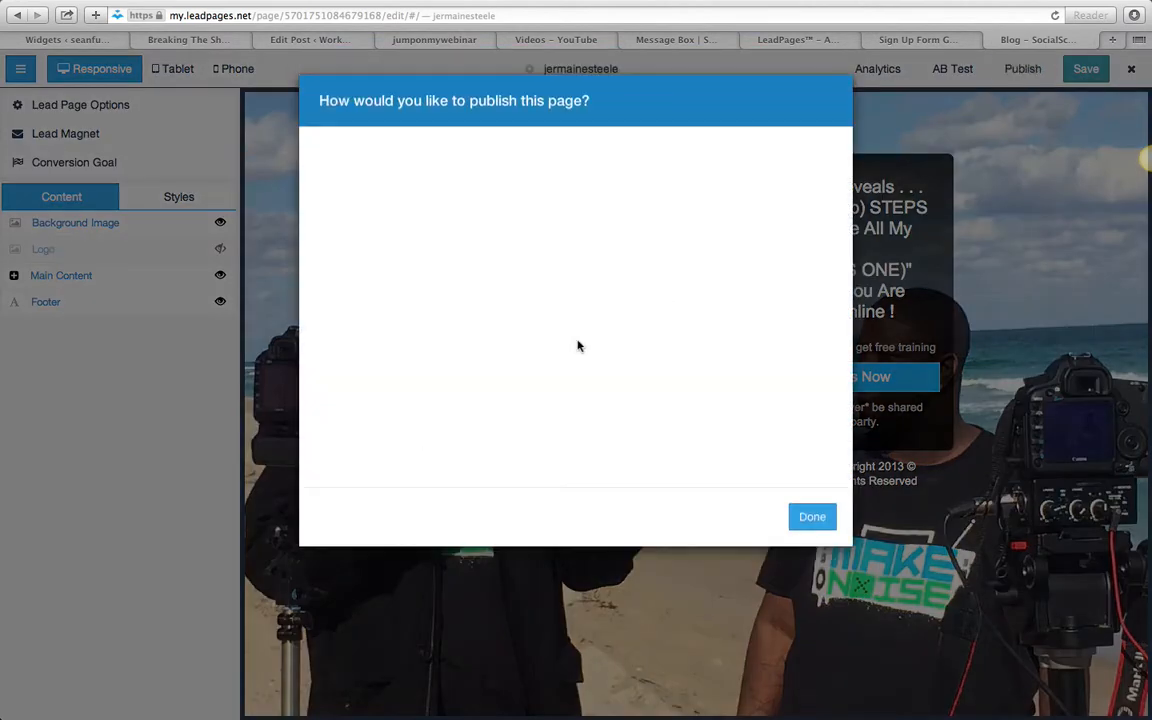
left_click(401, 306)
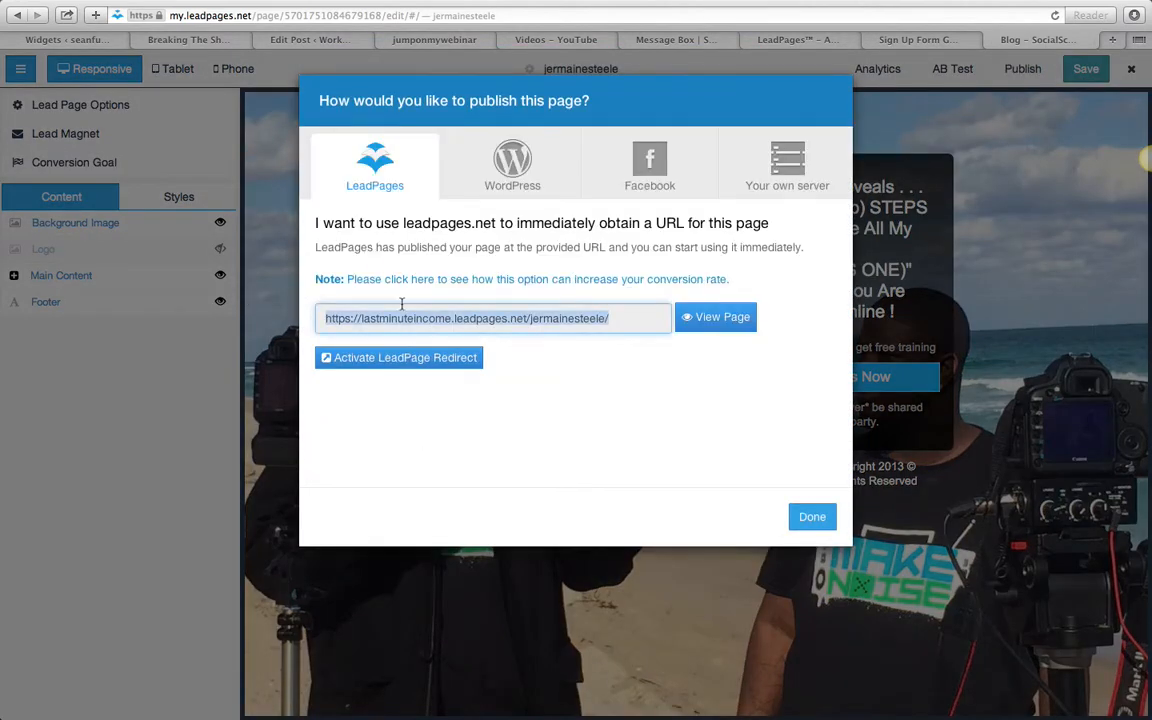
right_click(416, 305)
left_click(442, 378)
- Open the published page's copied URL in a new browser tab and select its web address
left_click(1112, 40)
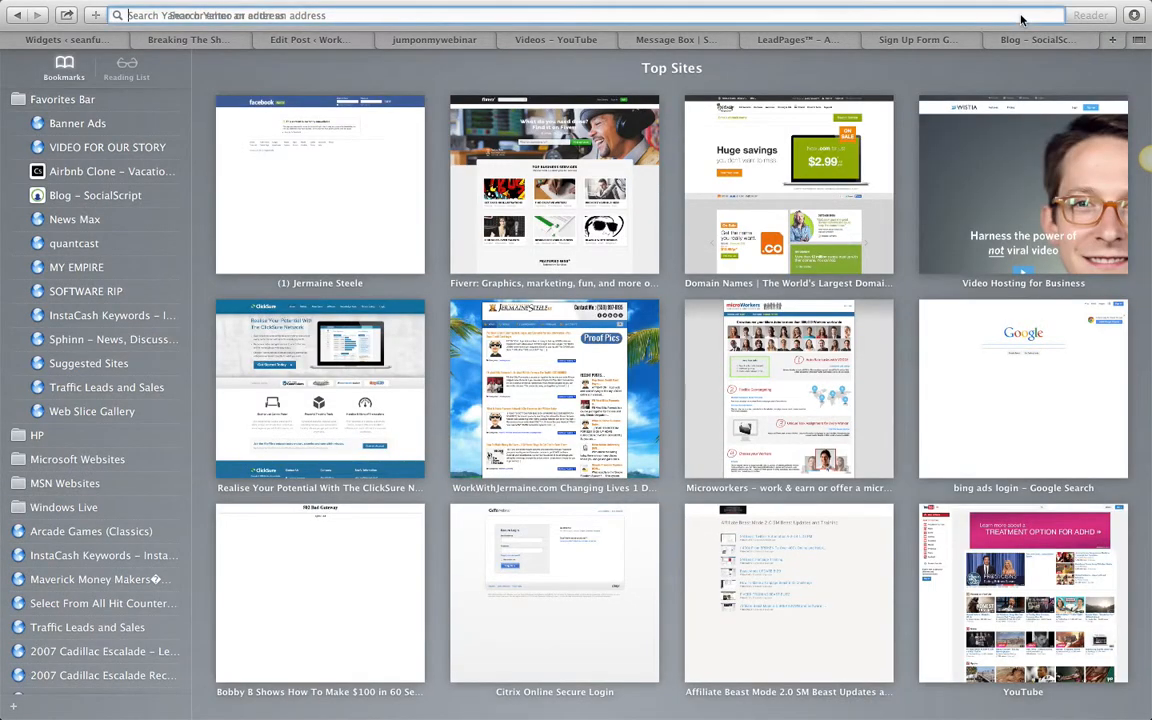
right_click(1020, 15)
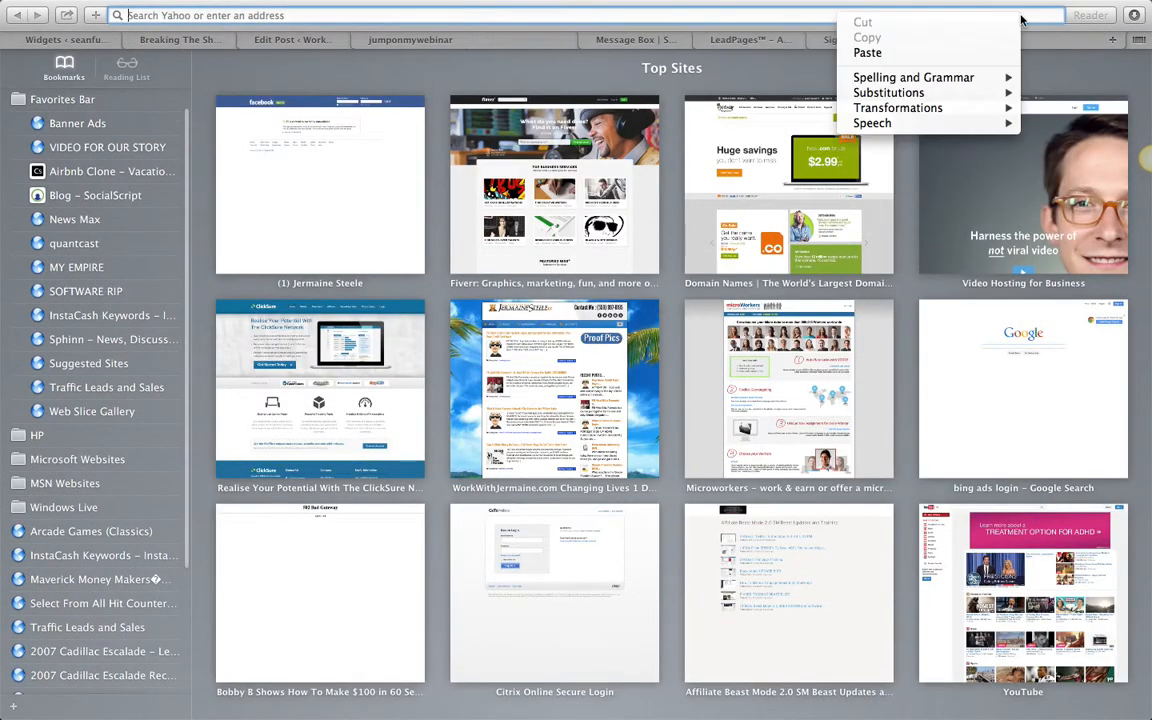
left_click(962, 52)
key("Return")
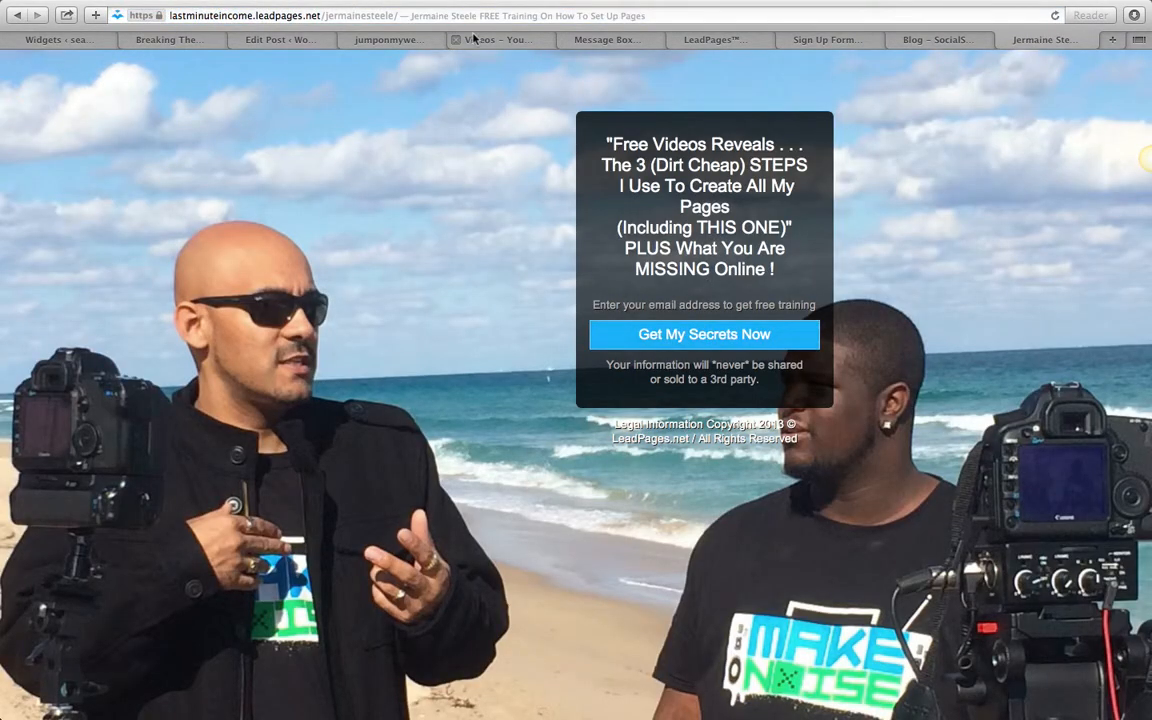
left_click(397, 18)
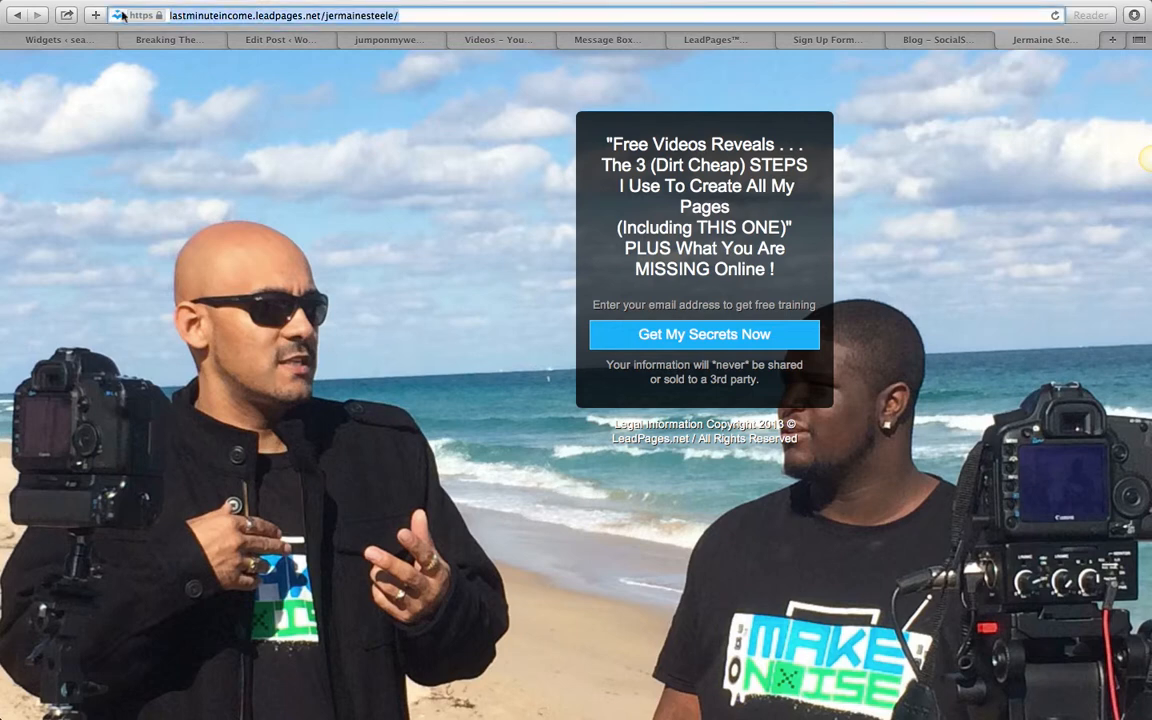
- Test the live page's opt-in by opening its pop-up form, entering an e-mail address and submitting it
left_click(390, 99)
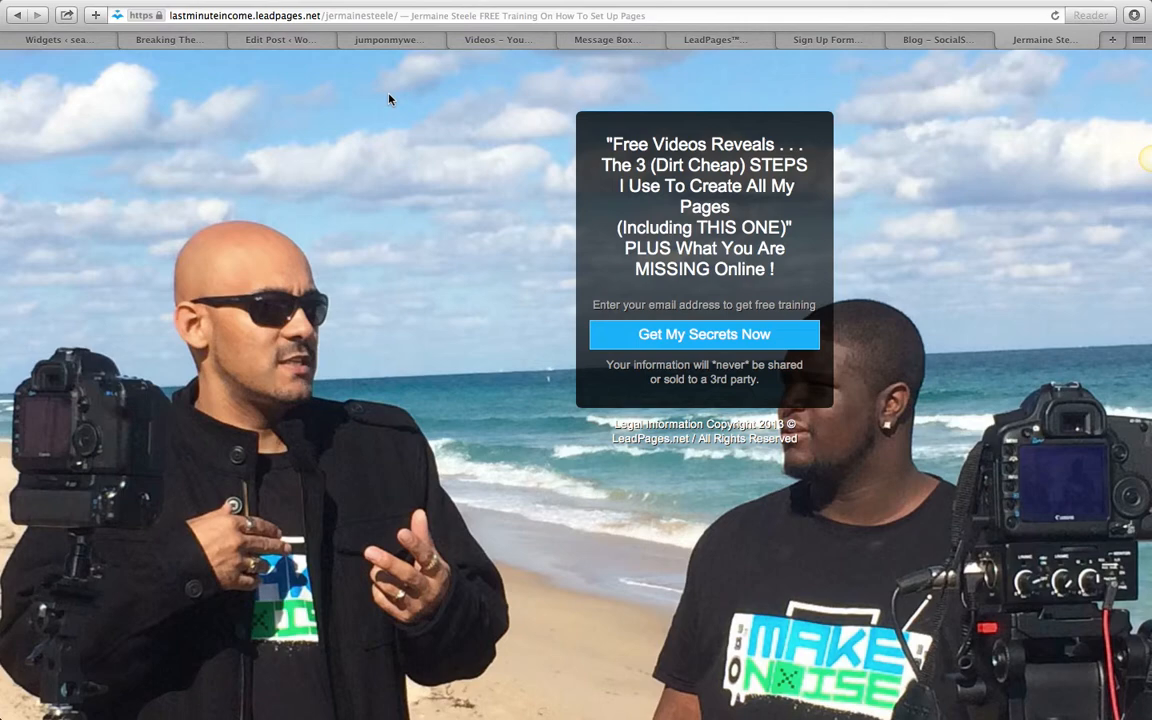
left_click(645, 334)
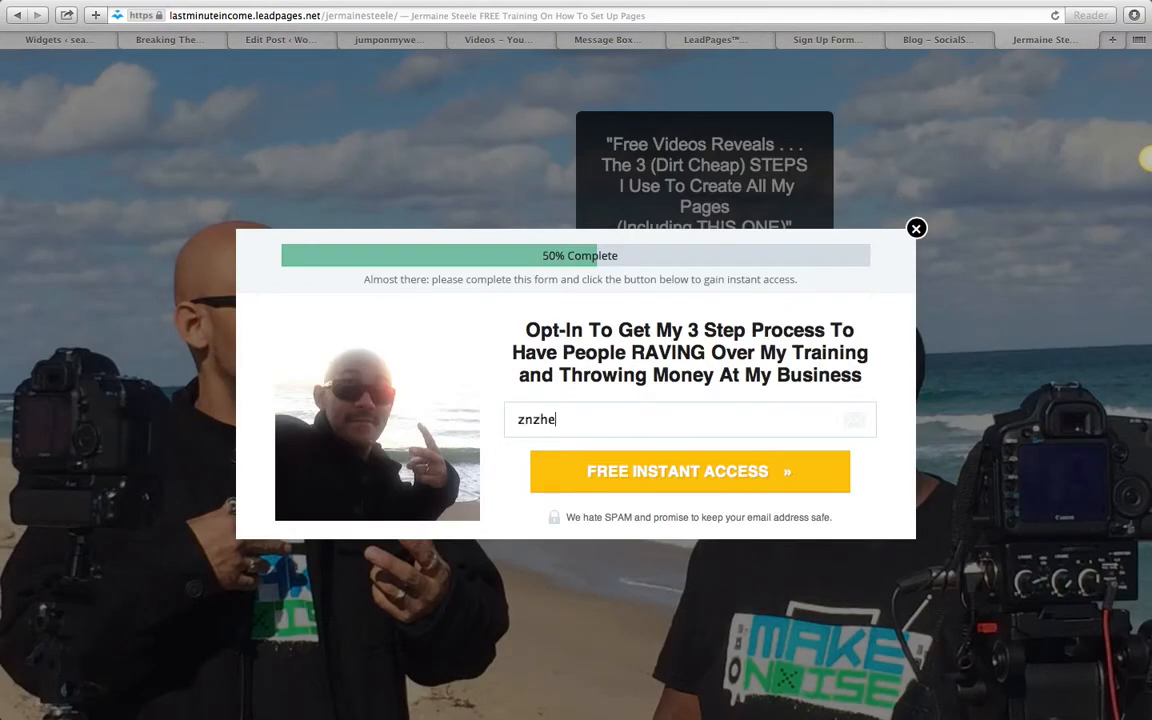
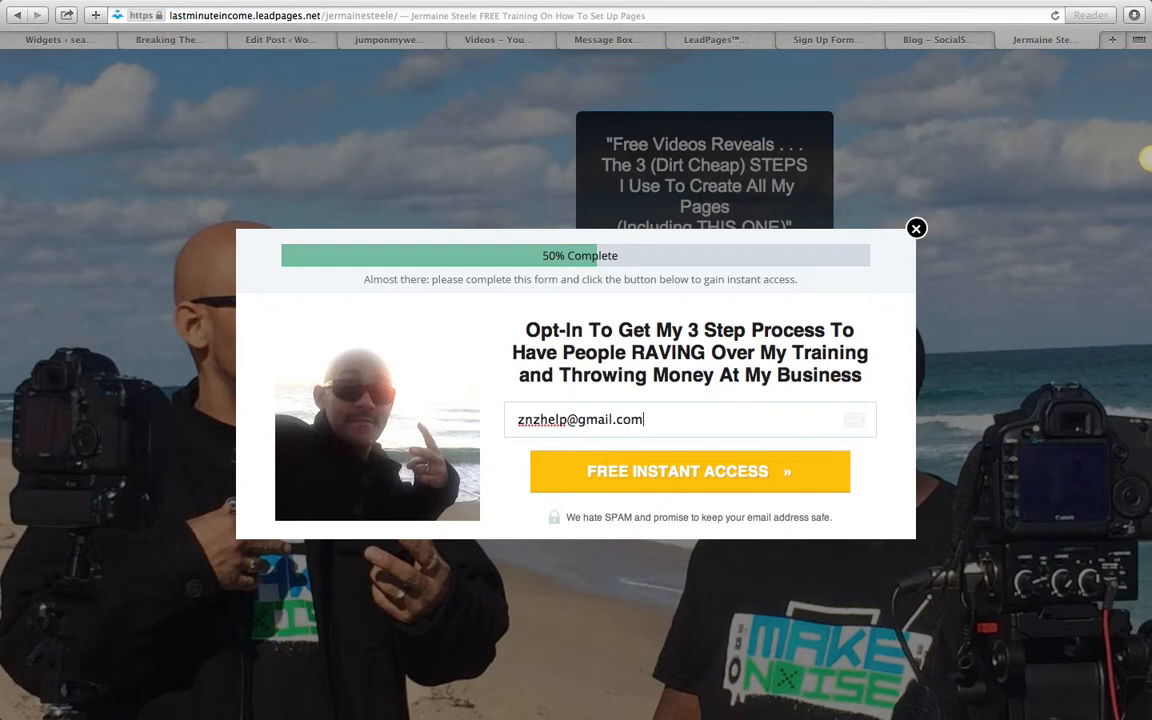
key("Return")
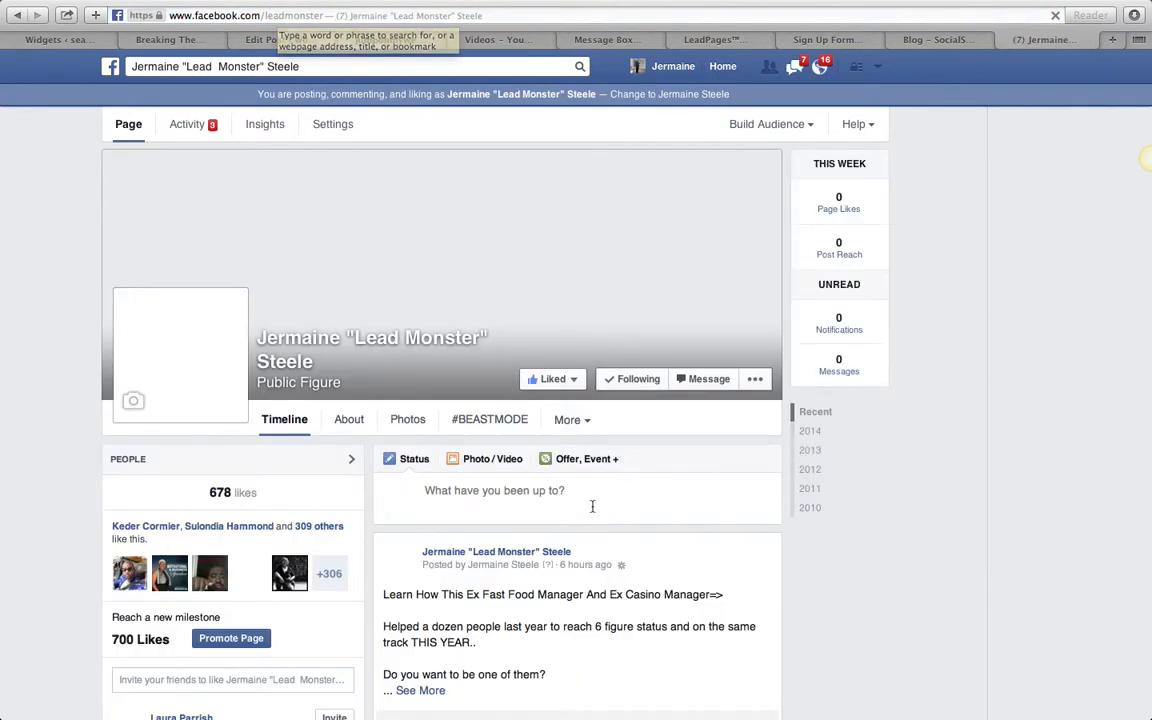
- Look over the Lead Monster Facebook page used as the thank-you page and return to the squeeze page
scroll(593, 510, "down", 5)
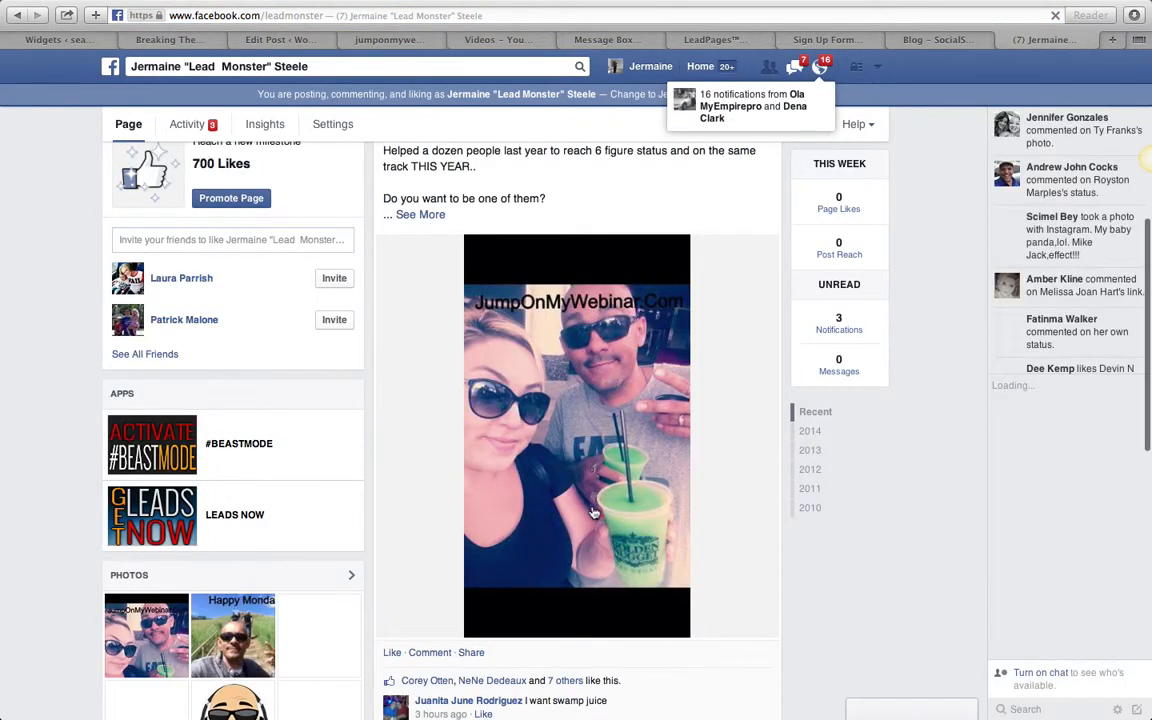
scroll(593, 510, "down", 2)
scroll(593, 510, "up", 10)
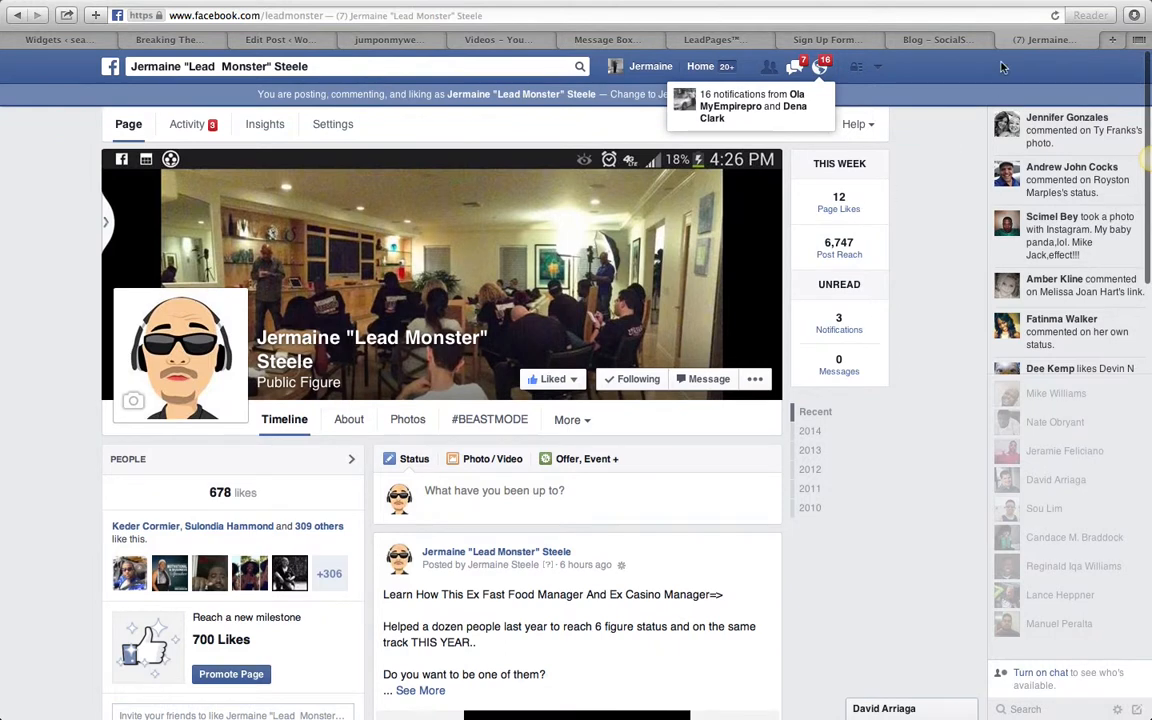
left_click(15, 16)
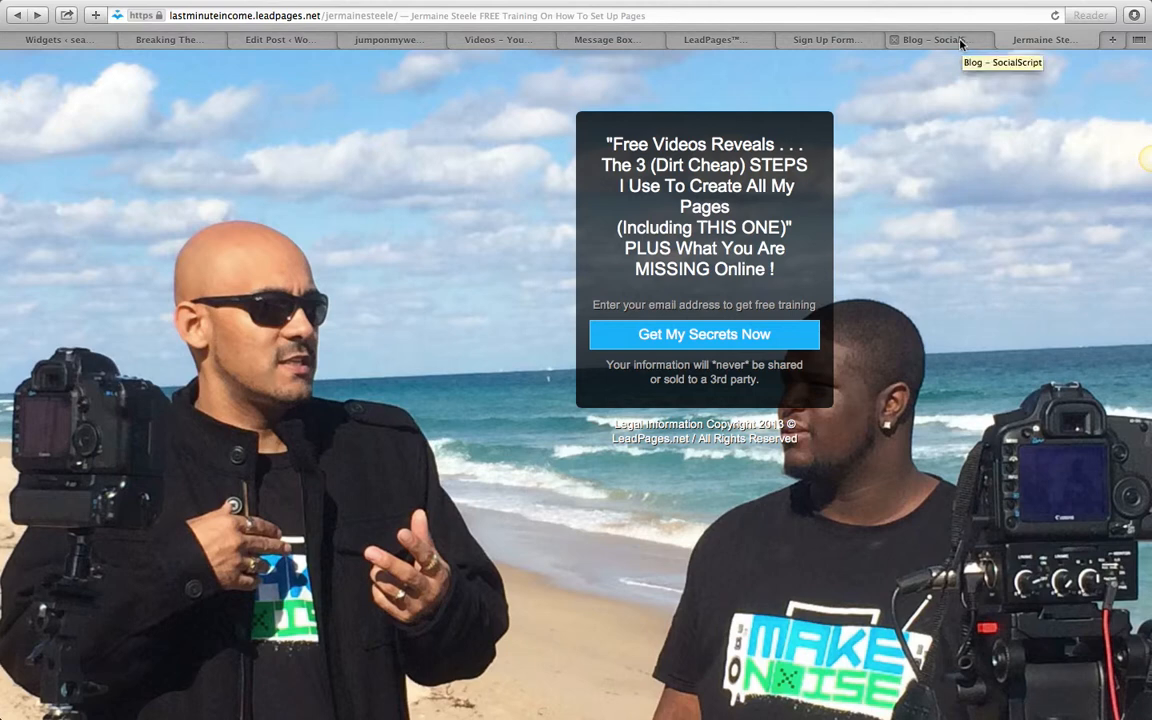
- Go to the GoDaddy website, visit the account overview and launch the domain manager
left_click(1029, 19)
key("super+c")
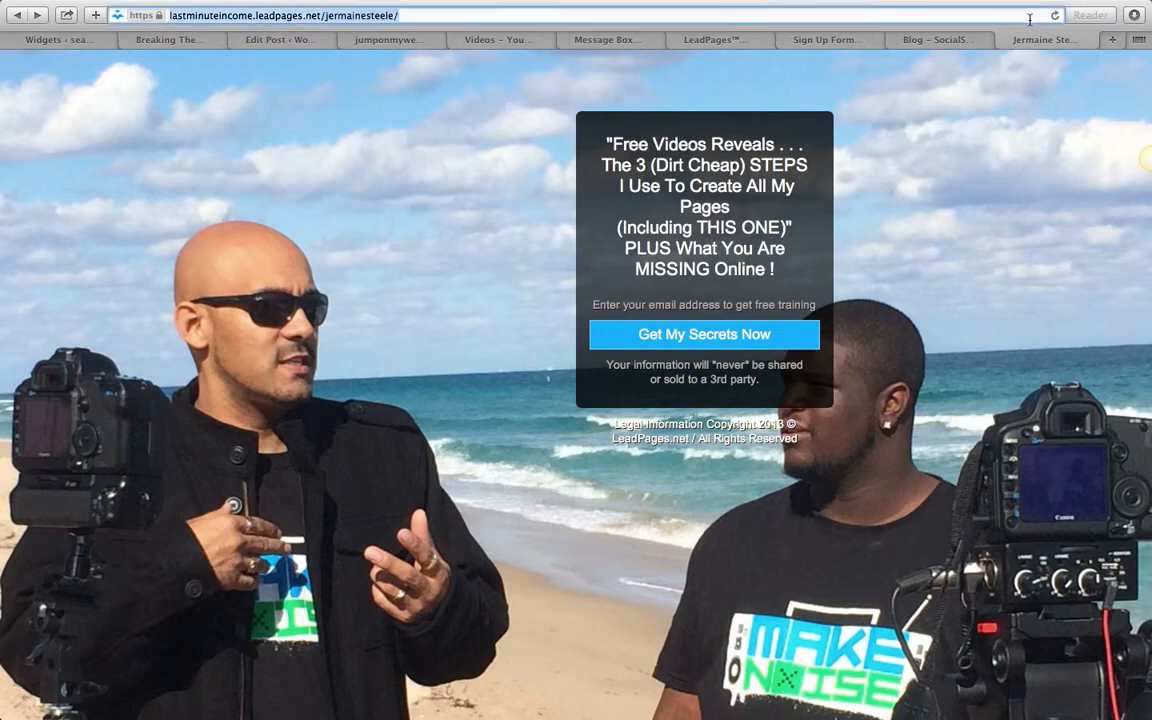
type("goda")
key("Return")
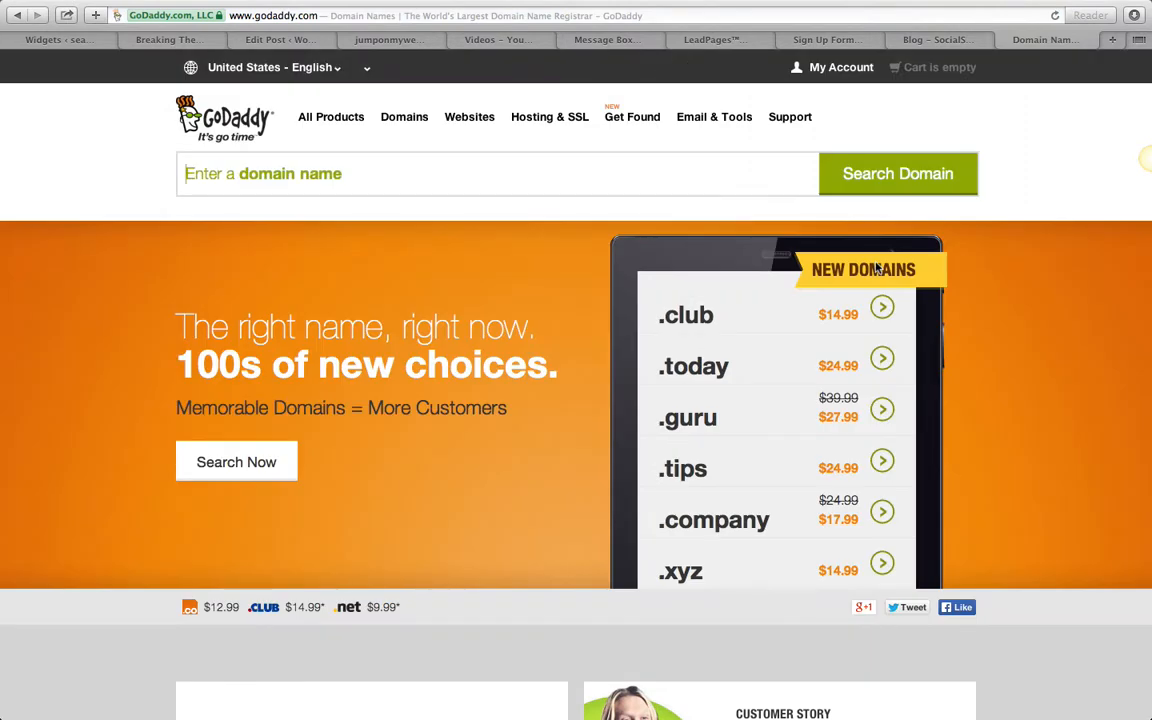
left_click(841, 68)
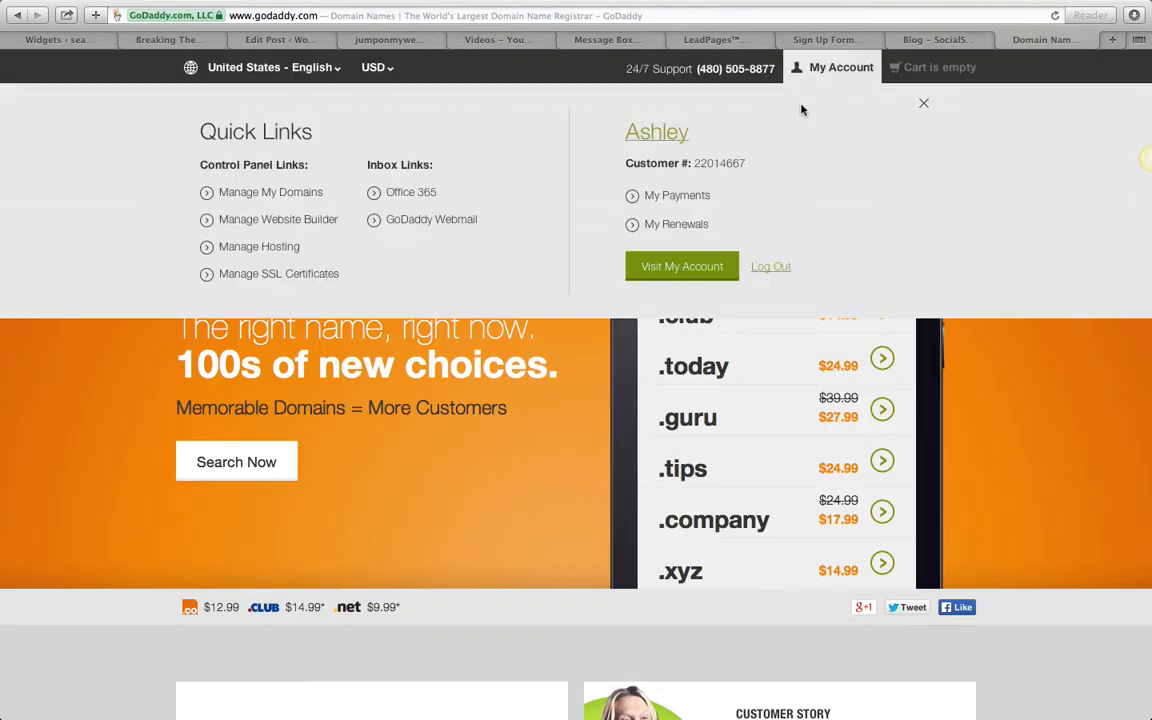
left_click(688, 267)
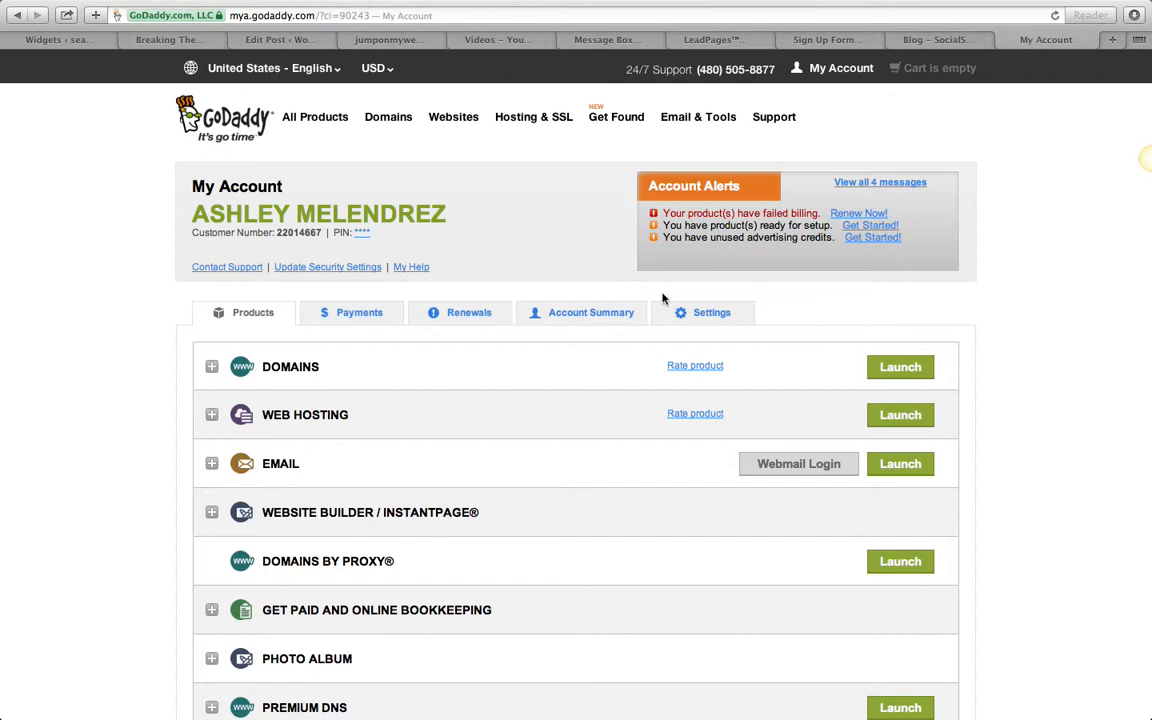
left_click(903, 368)
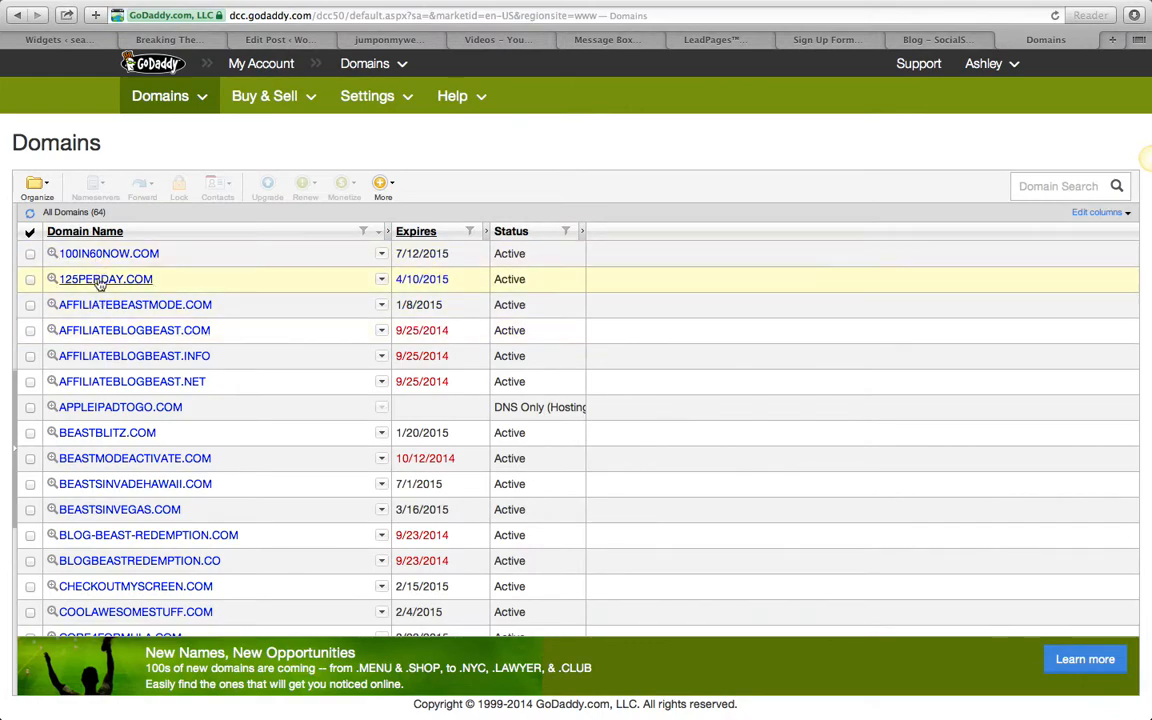
- Select CHECKOUTMYSCREEN.COM in the domain list and open its domain forwarding settings
scroll(116, 360, "down", 4)
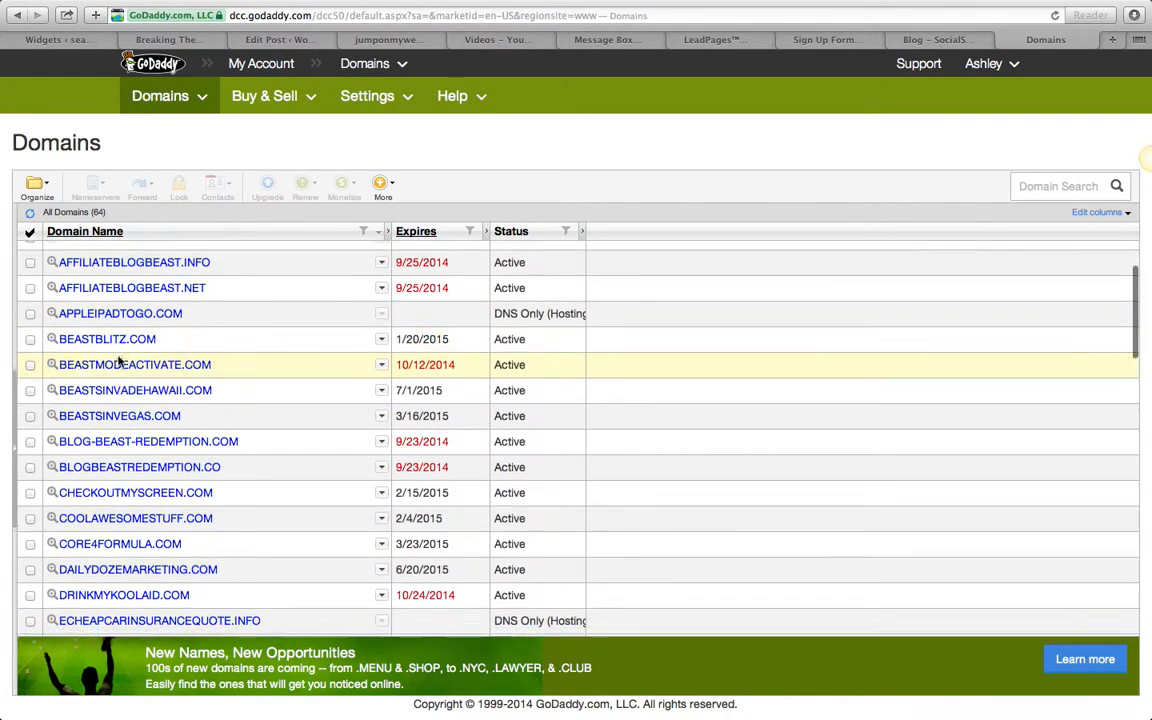
scroll(118, 362, "down", 2)
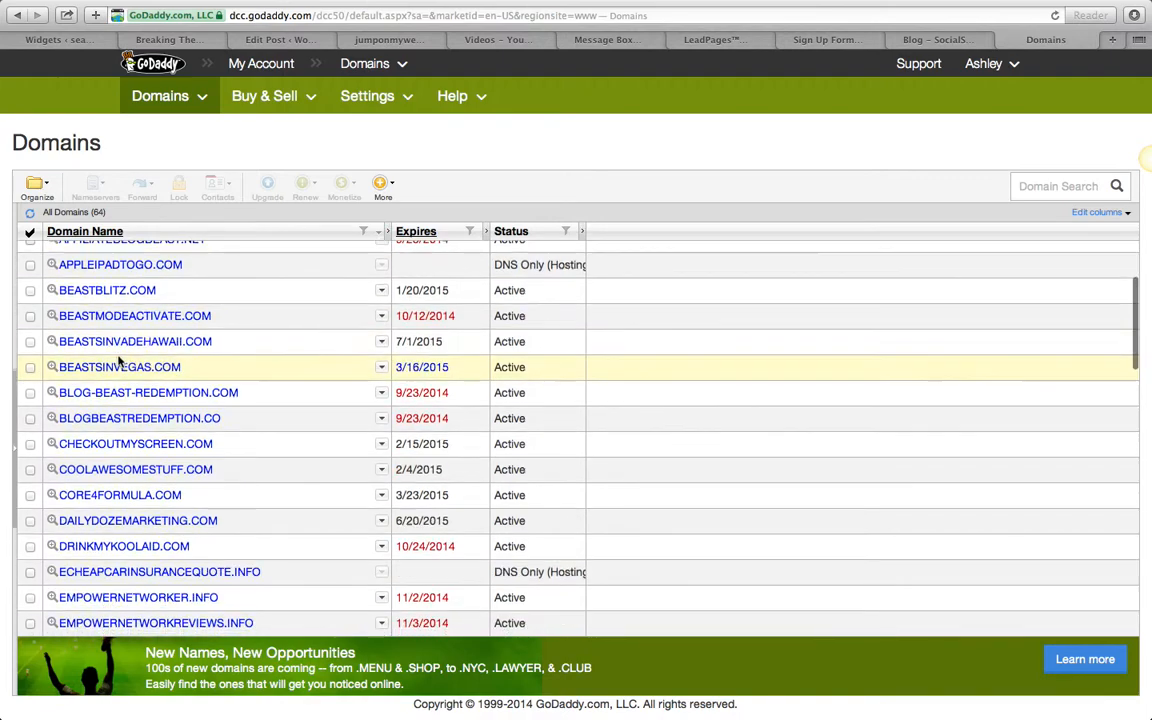
scroll(118, 362, "down", 2)
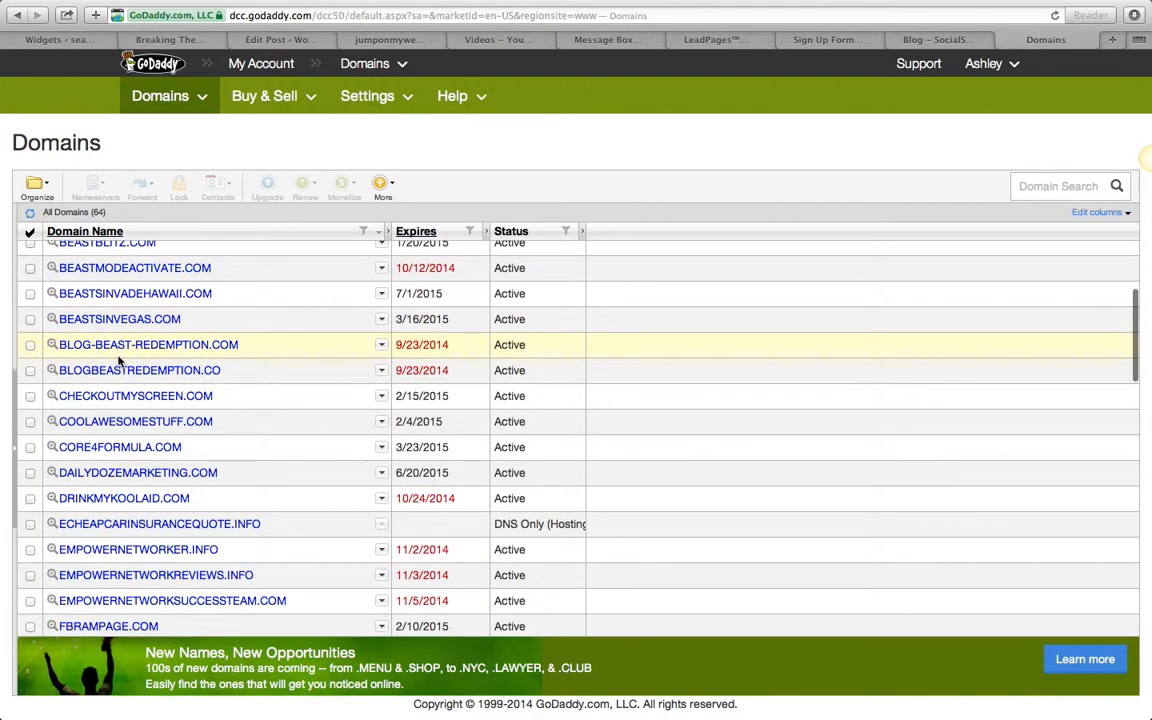
scroll(118, 362, "down", 2)
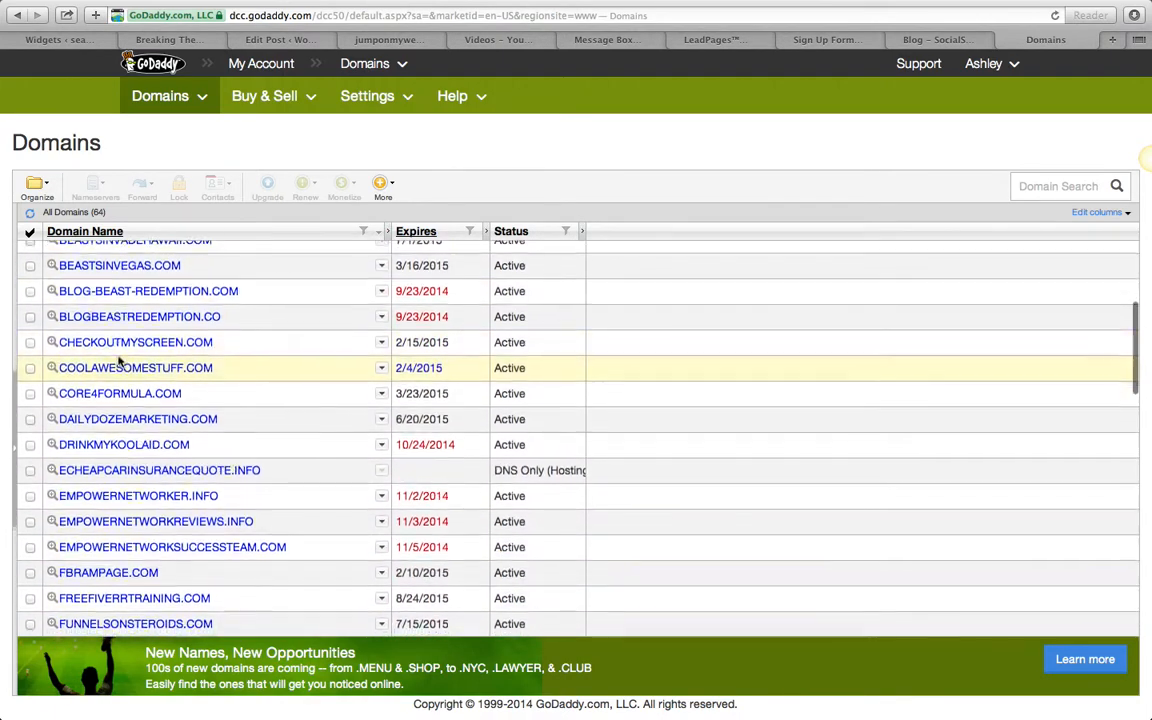
scroll(118, 362, "down", 2)
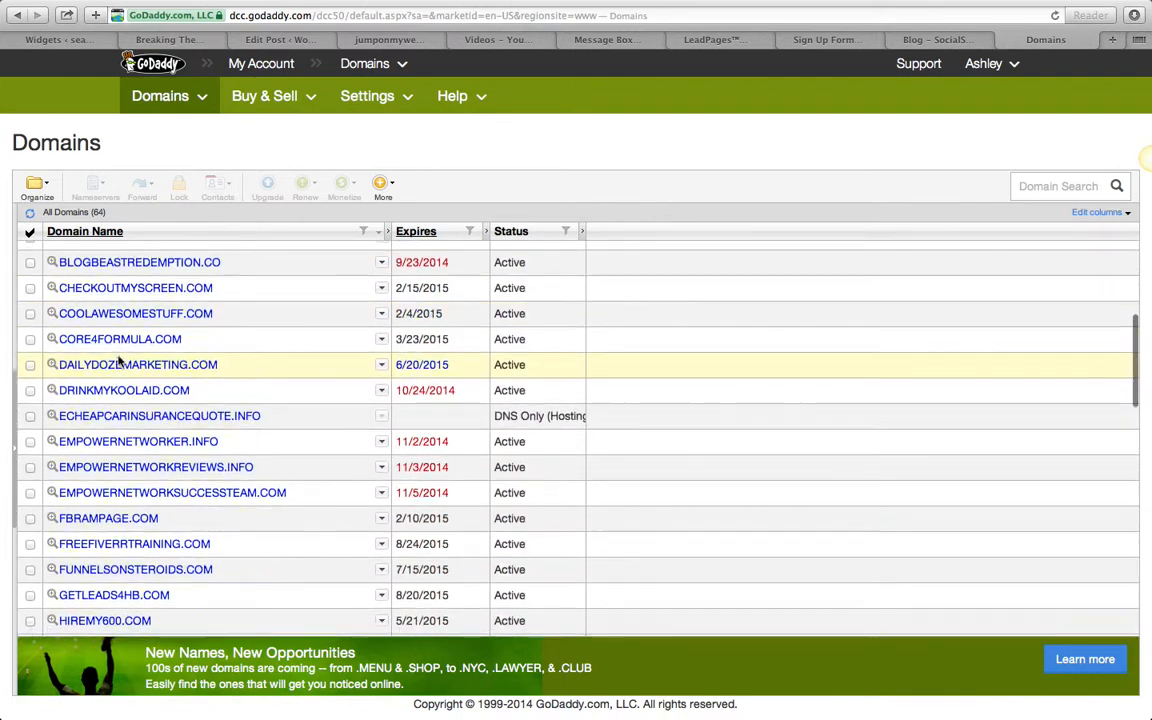
left_click(30, 287)
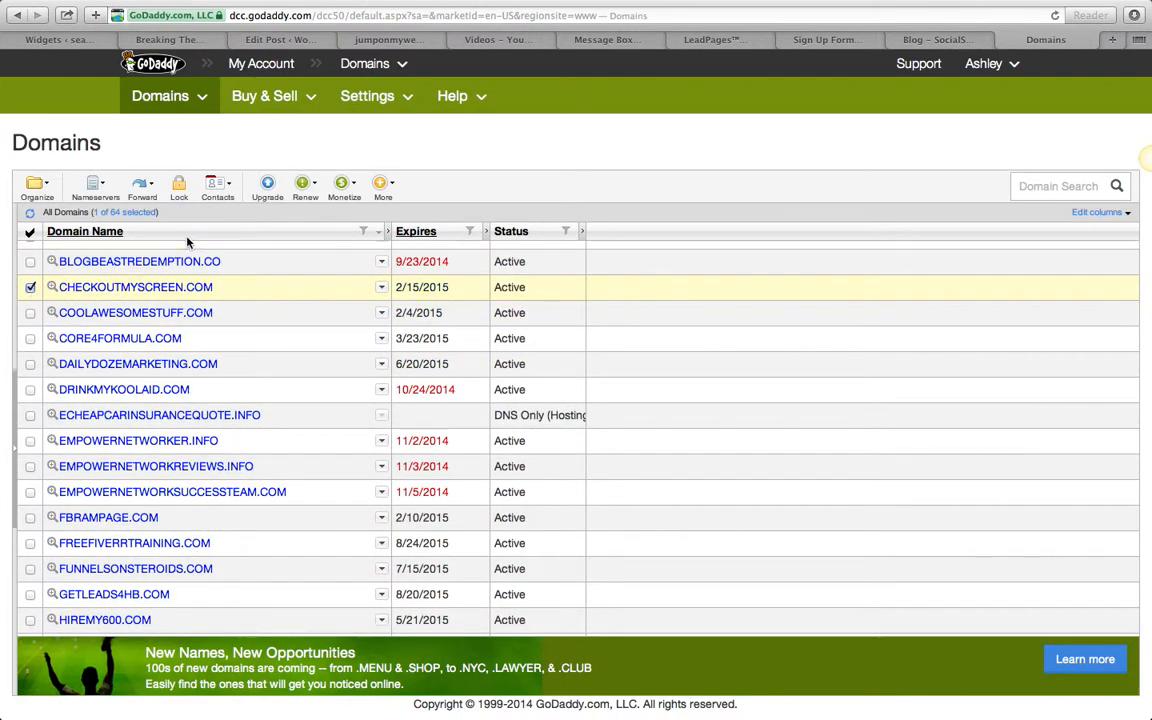
left_click(142, 188)
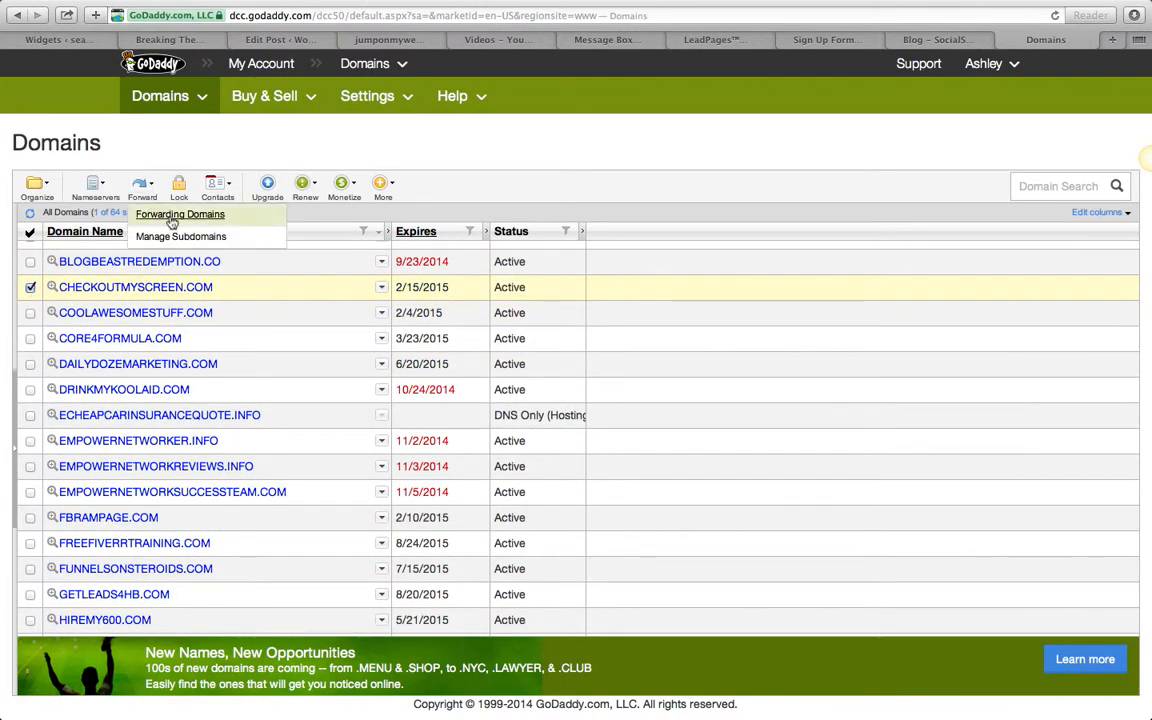
left_click(172, 216)
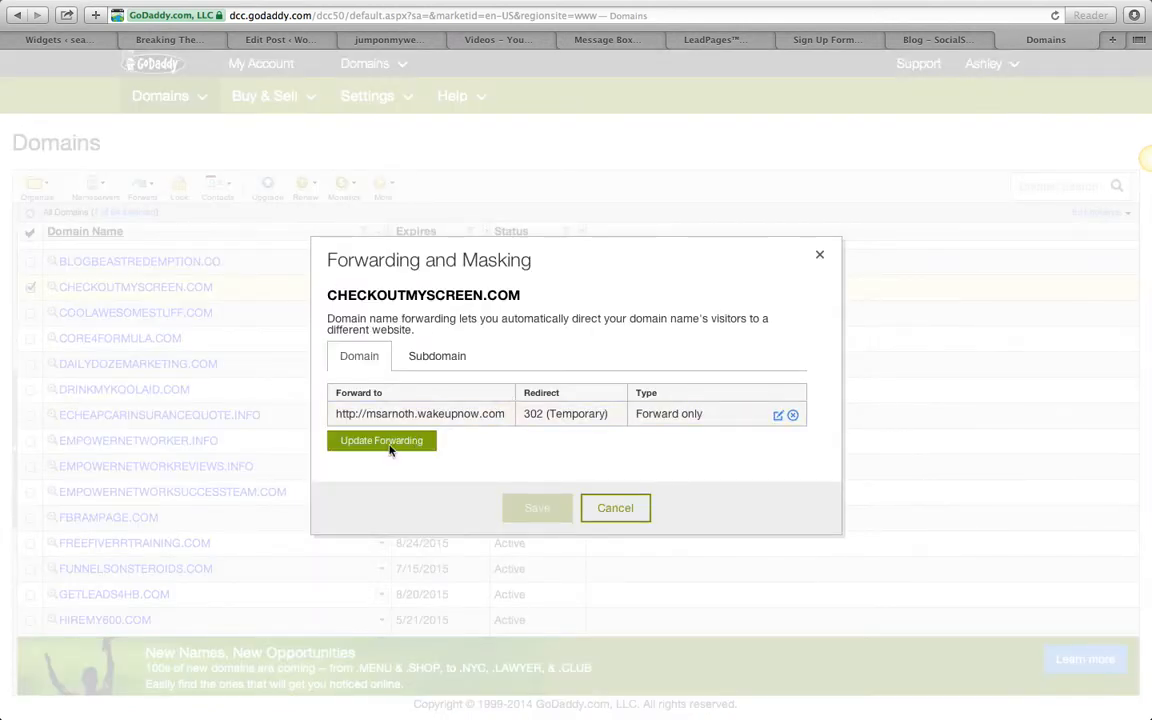
- Replace the domain's forwarding address with the squeeze page's copied leadpages.net URL and save the forwarding
left_click(390, 446)
left_click_drag(580, 346, 361, 342)
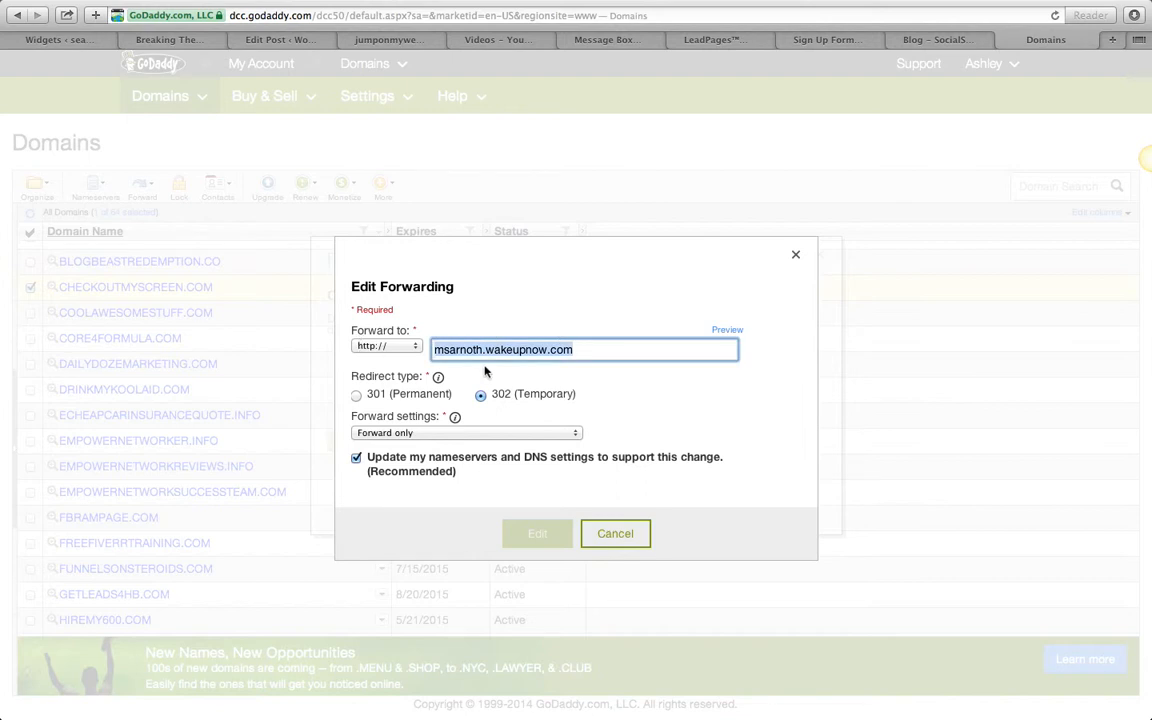
right_click(481, 346)
left_click(515, 422)
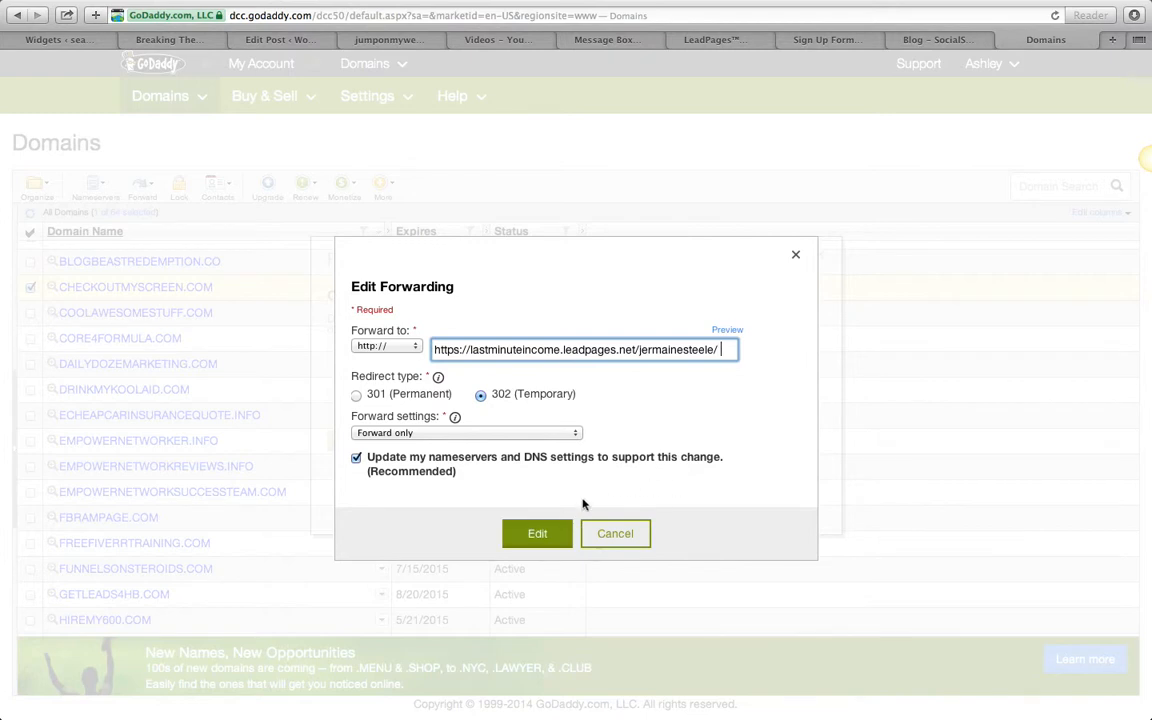
left_click(538, 536)
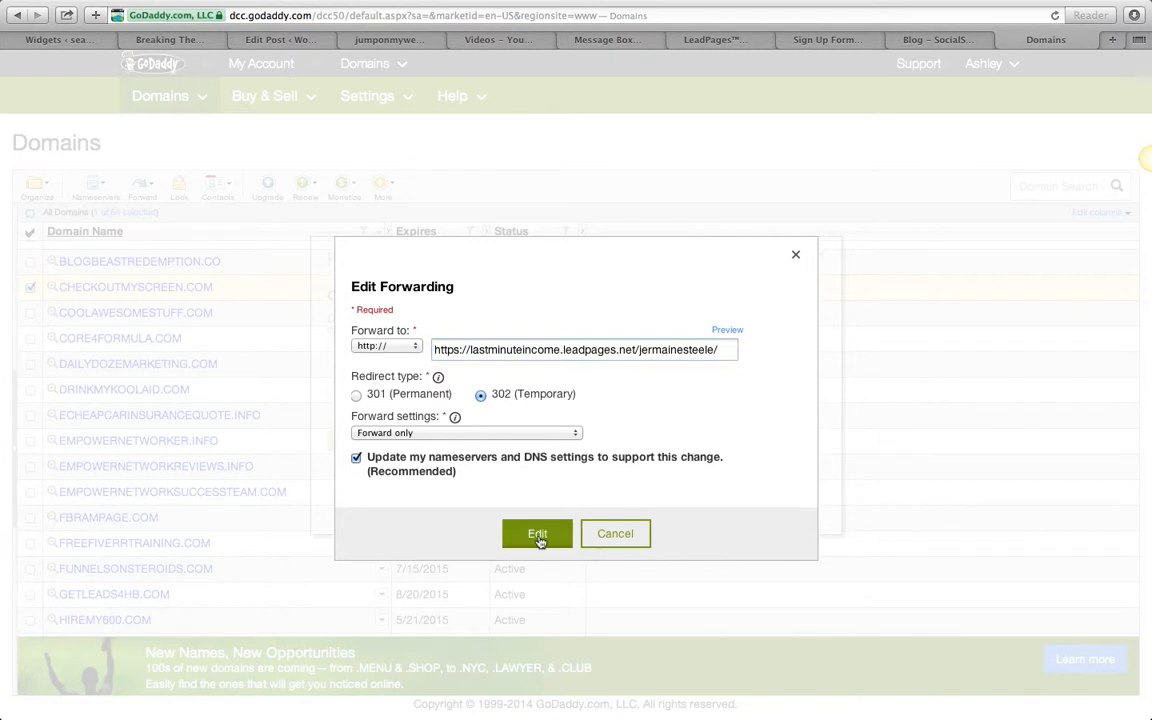
left_click(538, 538)
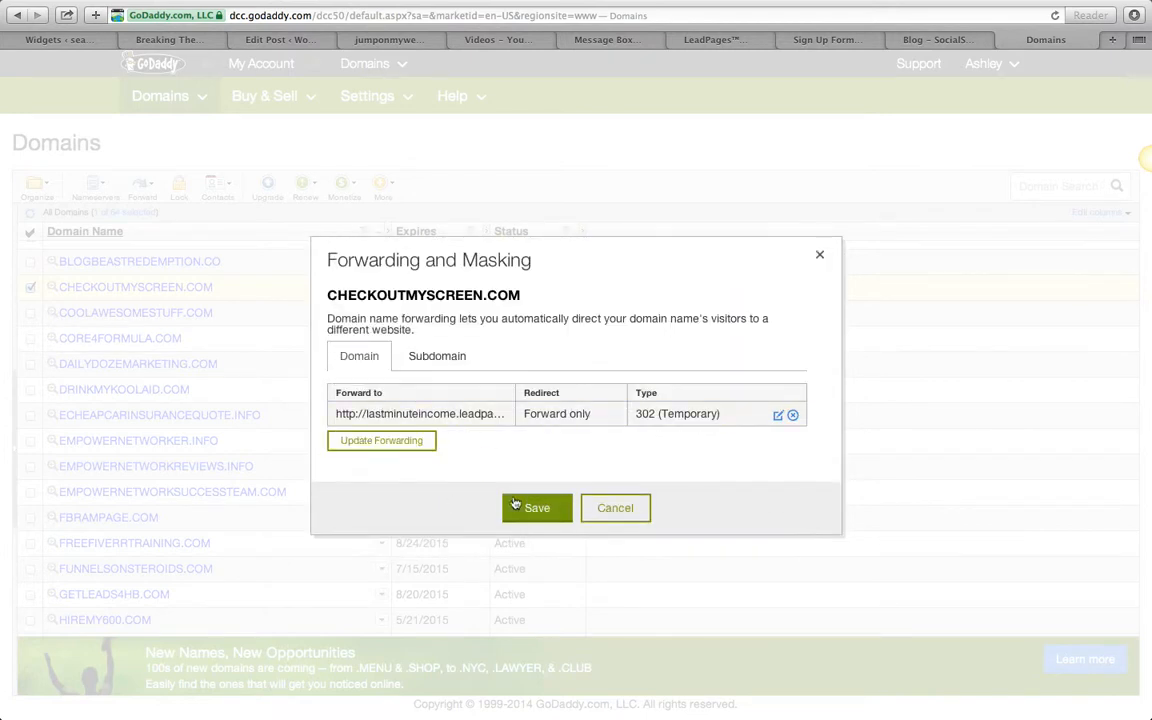
left_click(530, 509)
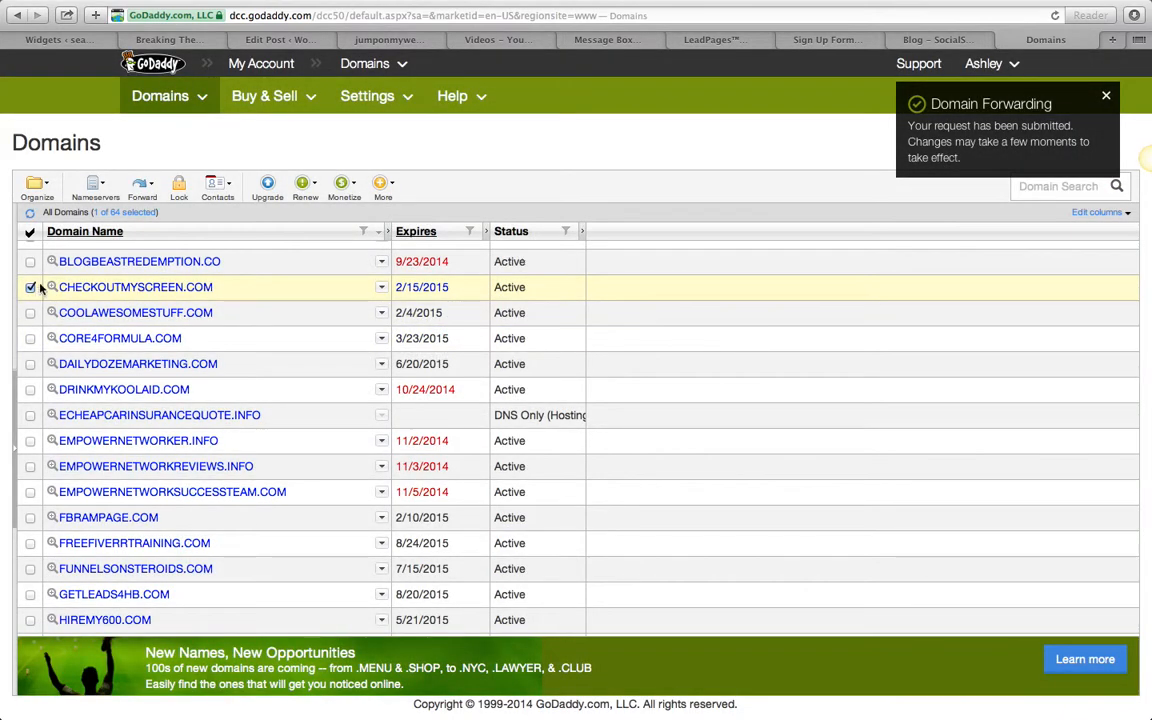
- Try to reopen the forwarding settings of CHECKOUTMYSCREEN.COM, close the dialog and deselect the domain
left_click(140, 186)
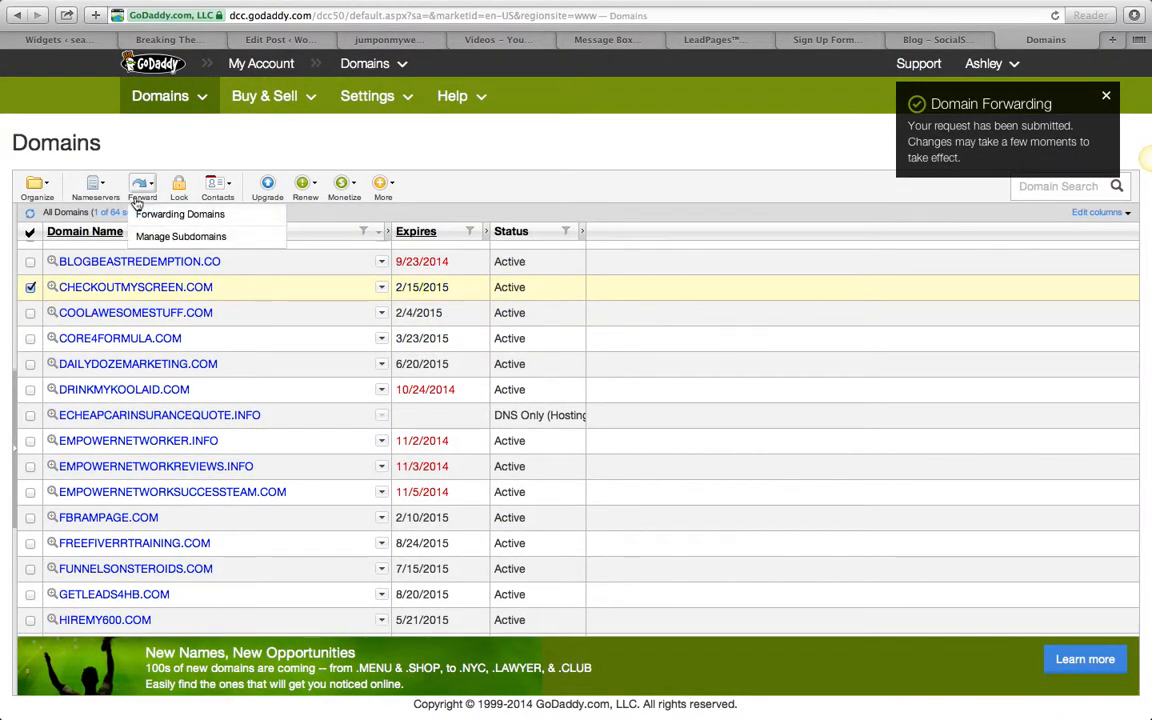
left_click(203, 216)
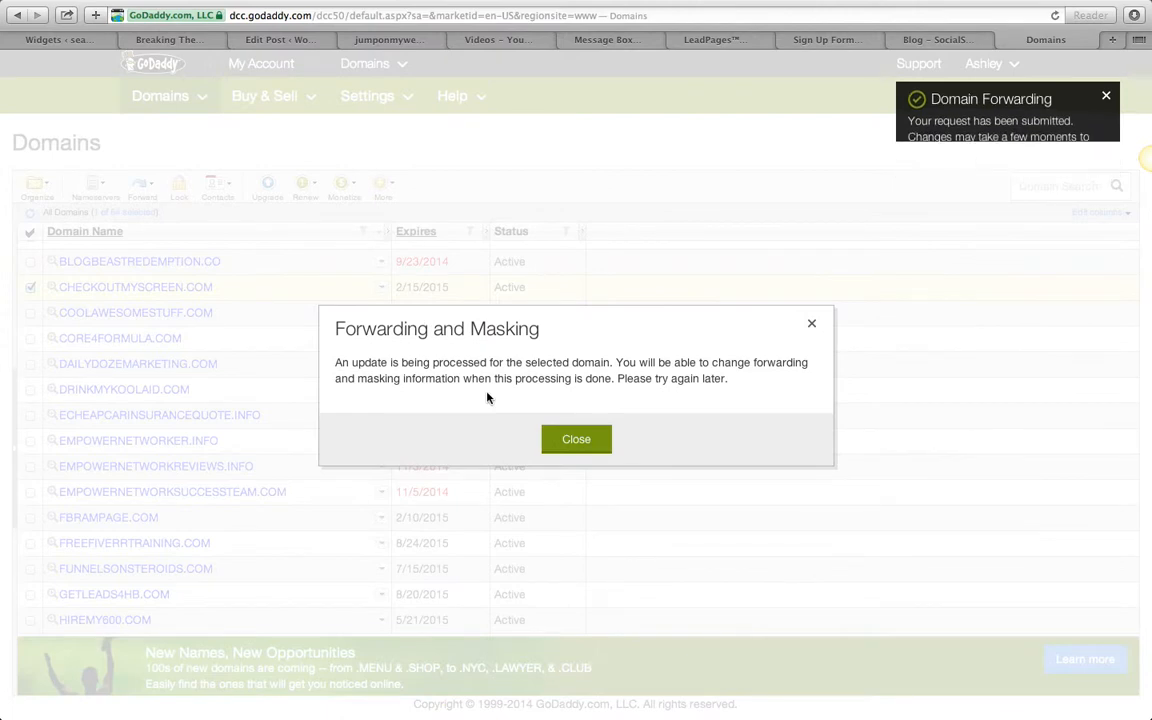
left_click(576, 441)
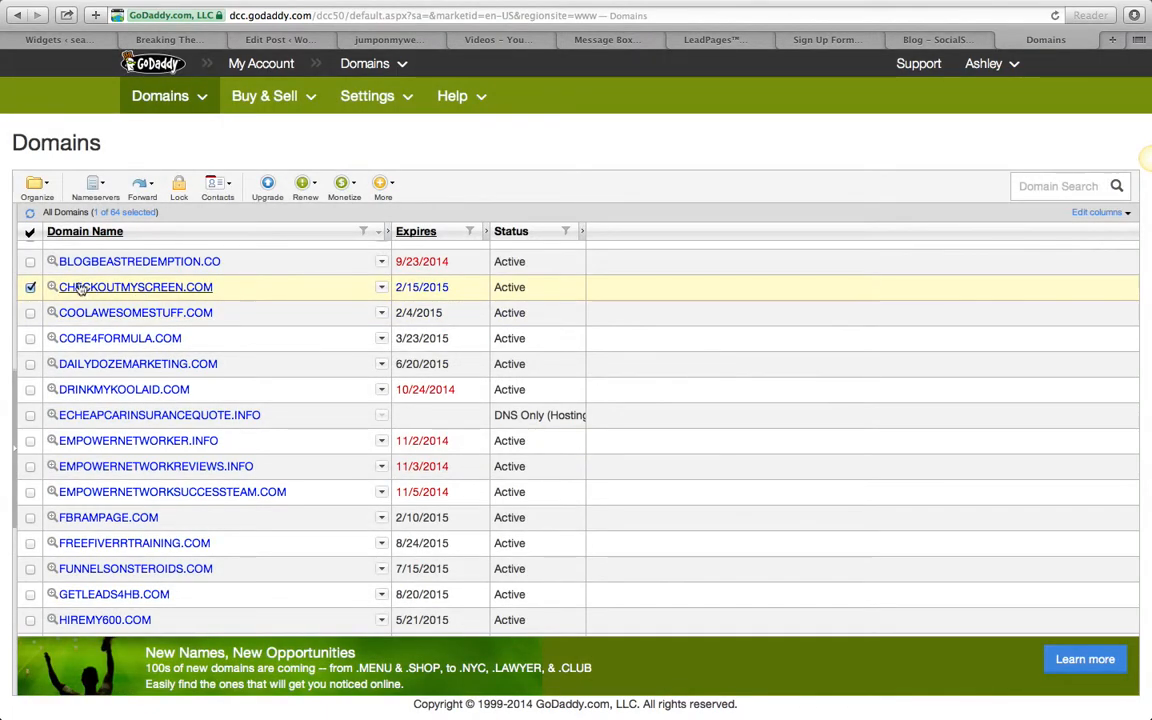
left_click(31, 288)
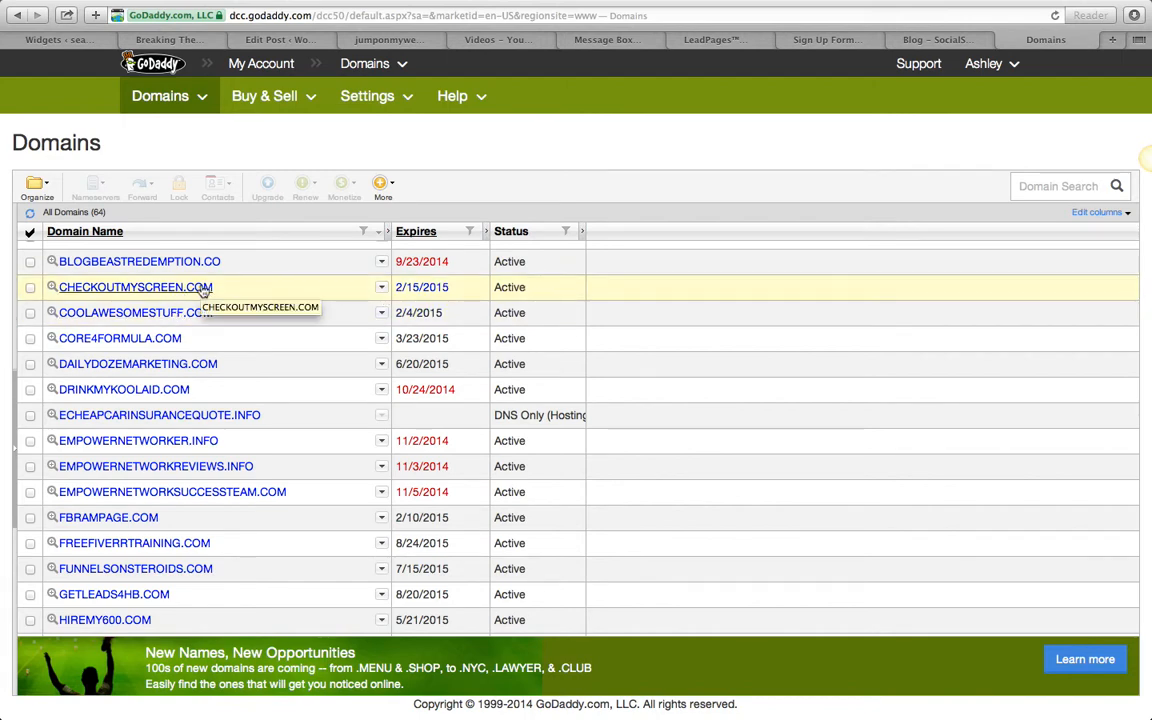
- Load the squeeze page in this browser tab from its copied leadpages.net URL
left_click(865, 15)
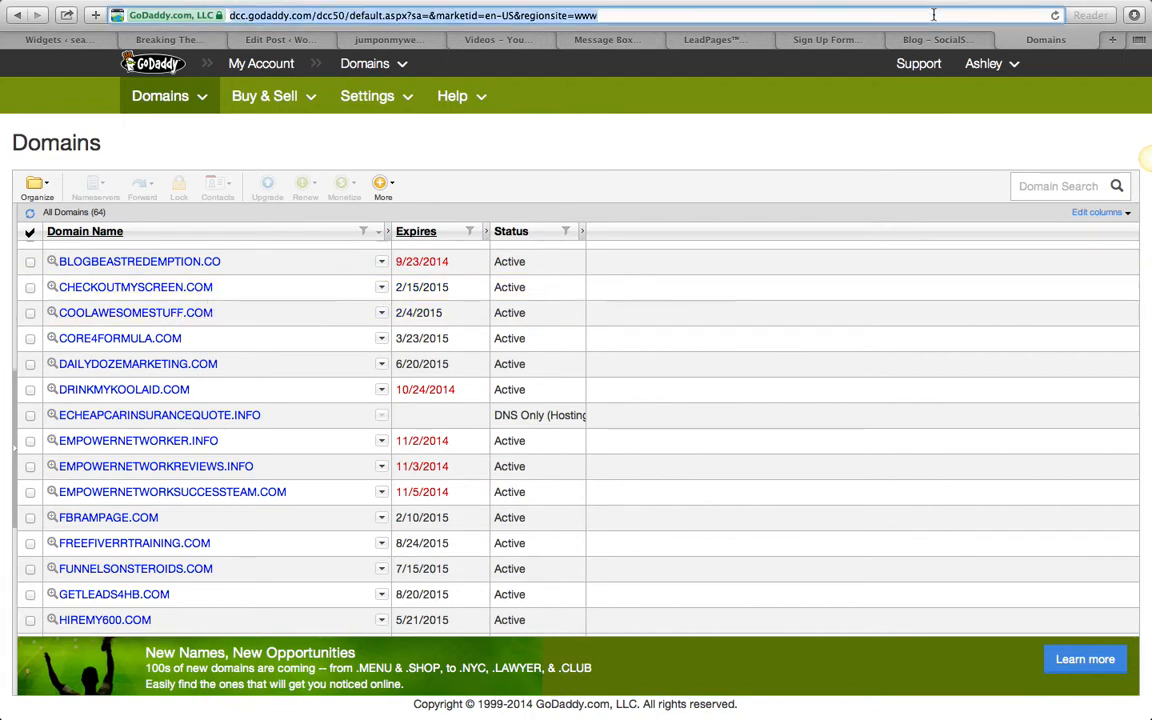
right_click(842, 16)
left_click(720, 116)
key("Return")
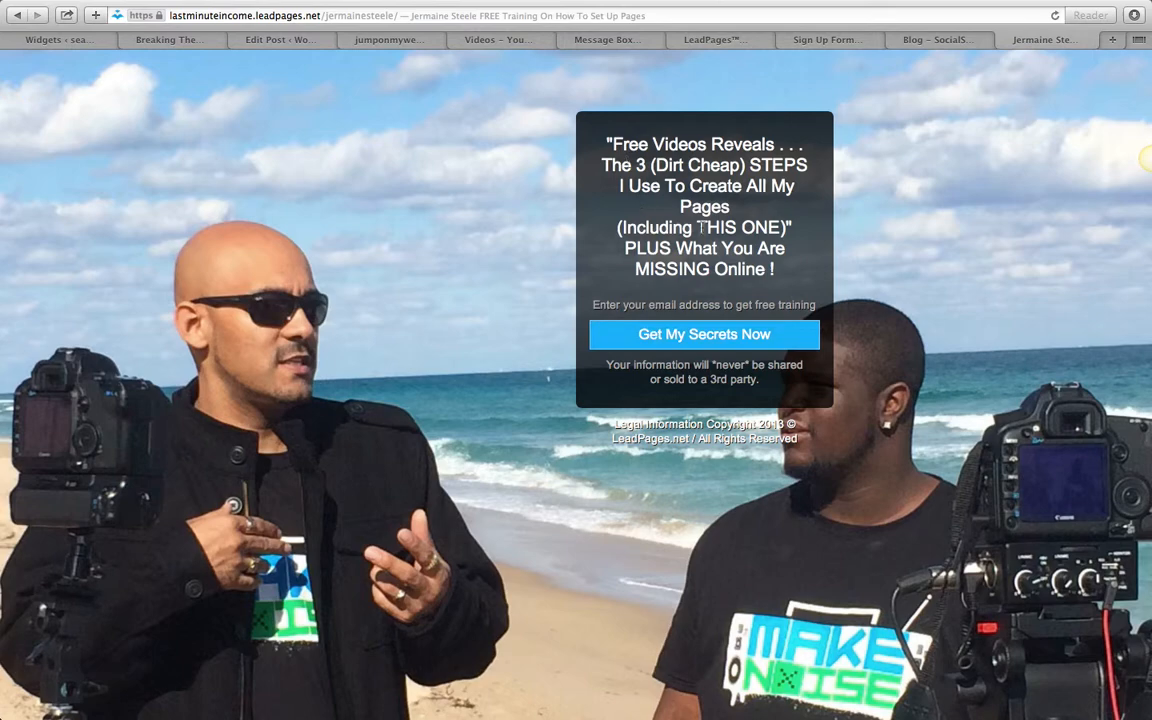
- Switch to the AWeber sign-up form, open its Settings step and select the custom Thank You Page URL
left_click(840, 40)
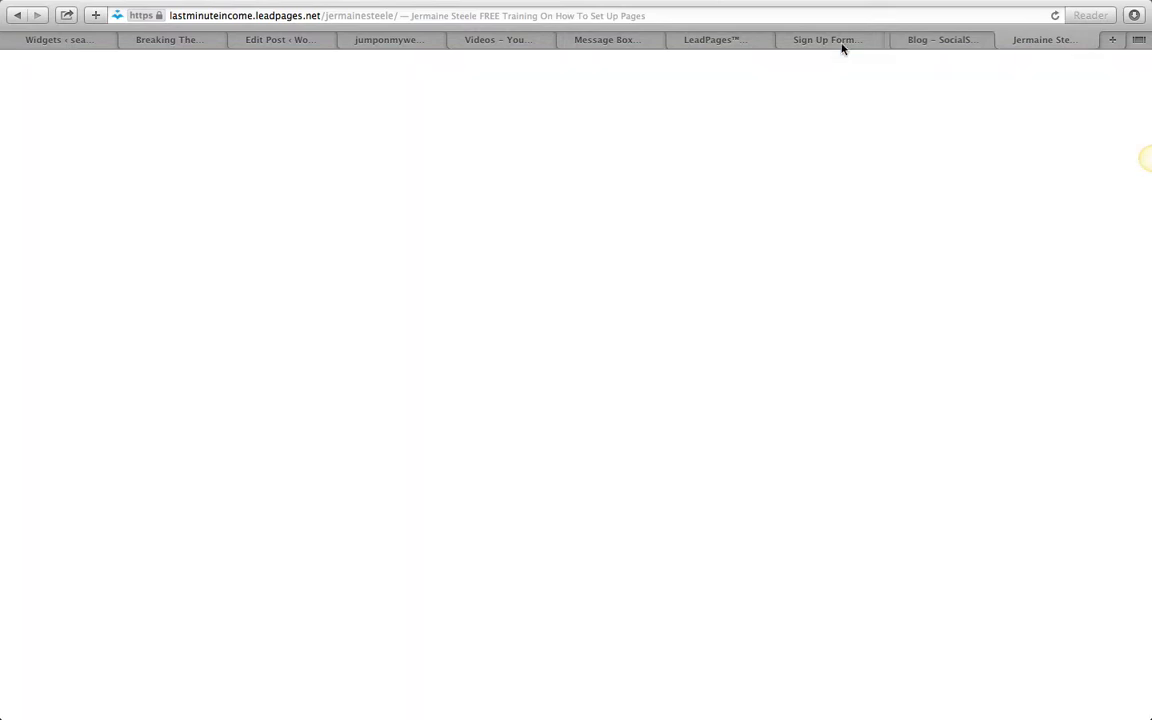
scroll(656, 222, "up", 3)
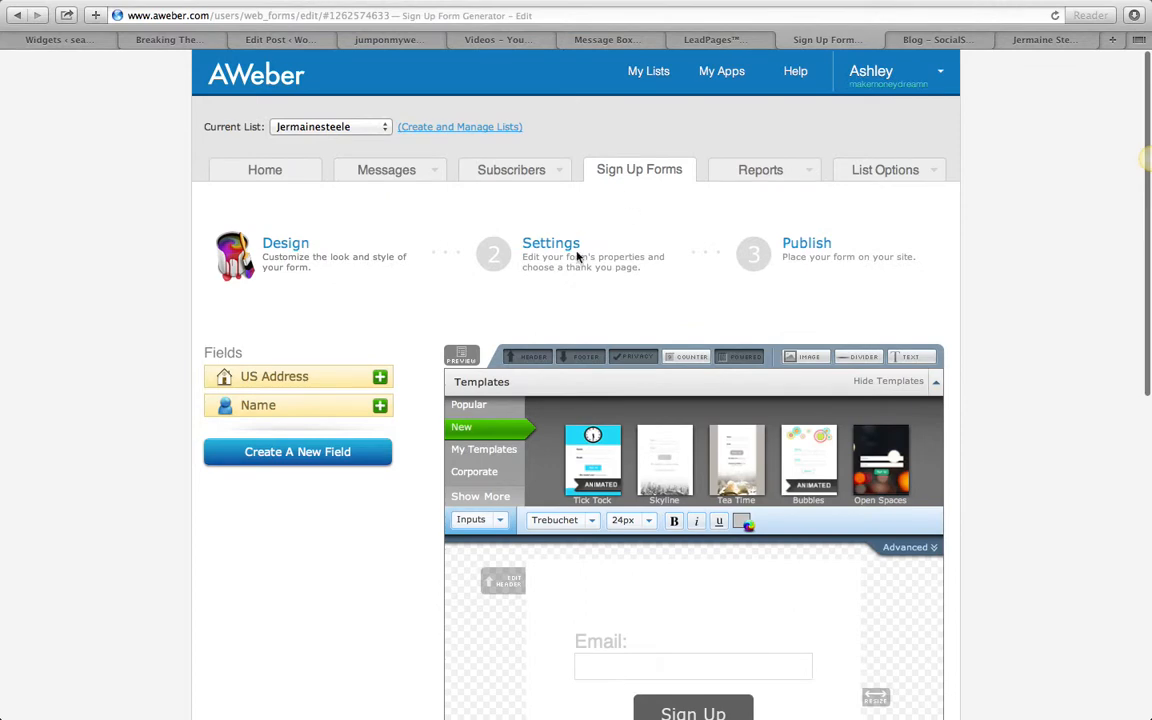
left_click(520, 235)
scroll(486, 422, "down", 5)
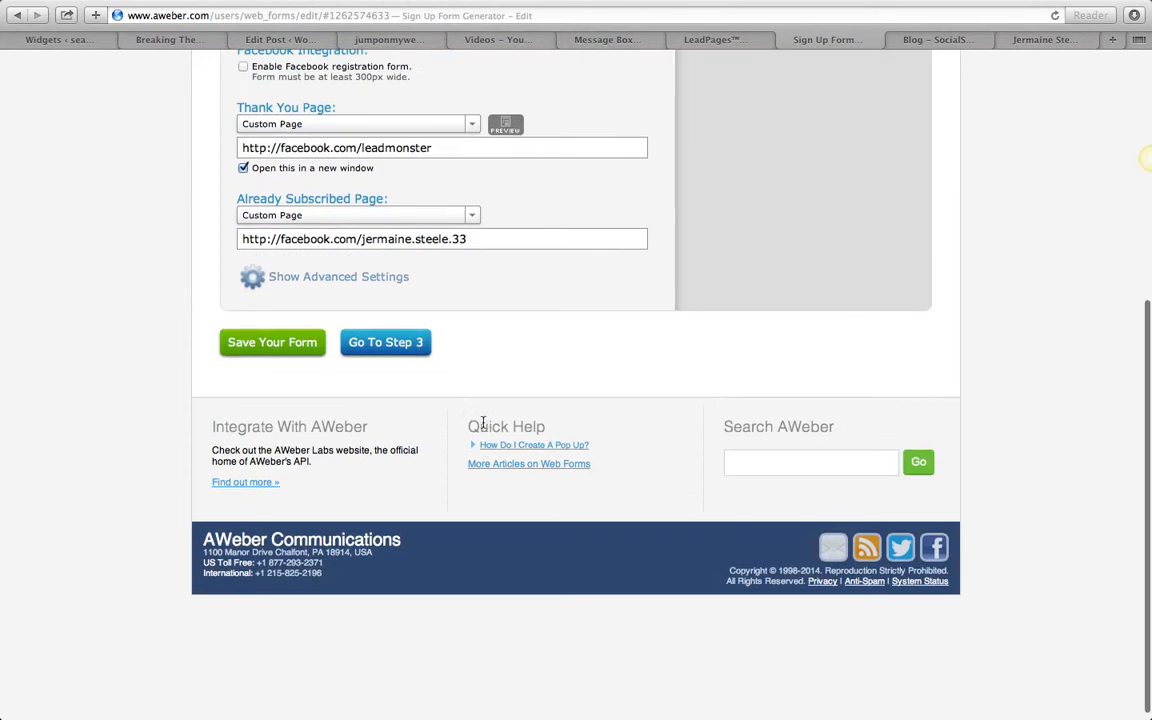
left_click_drag(437, 147, 239, 145)
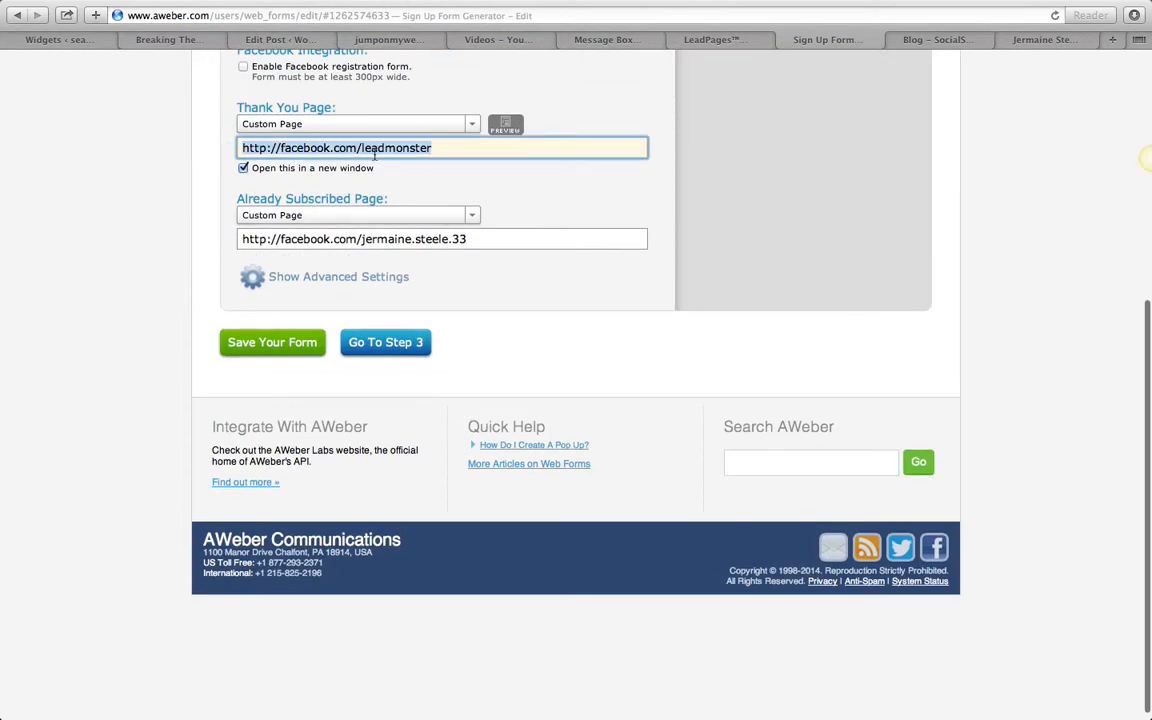
left_click(457, 156)
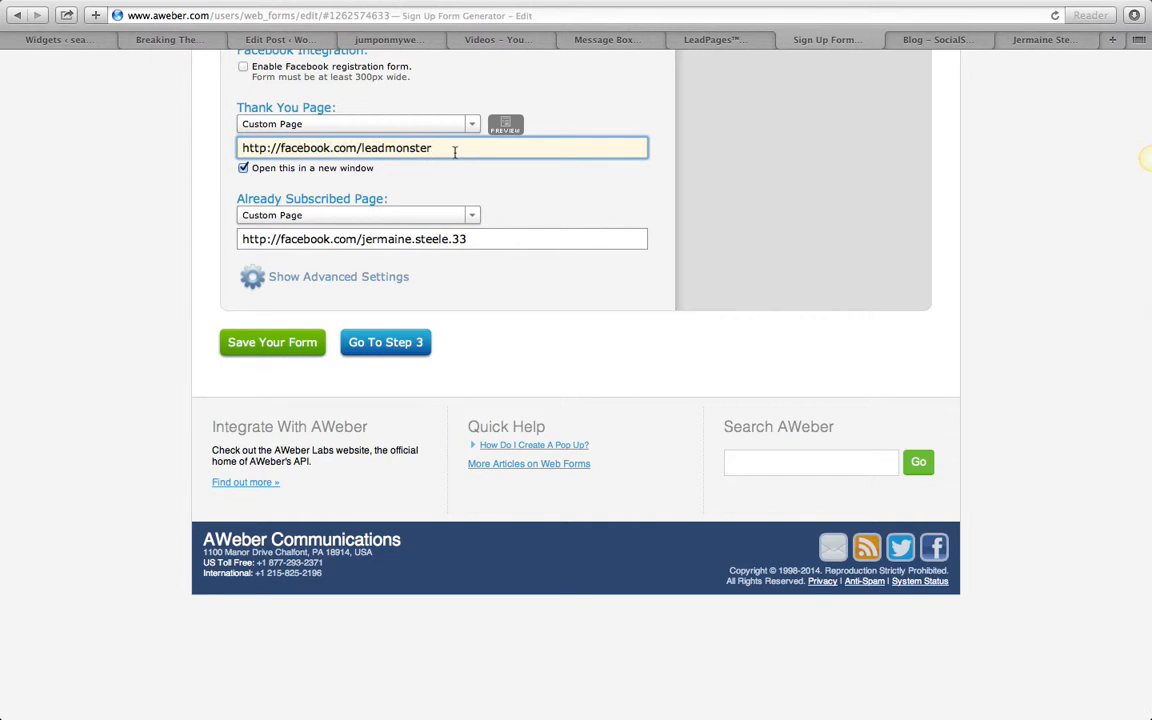
scroll(455, 152, "up", 3)
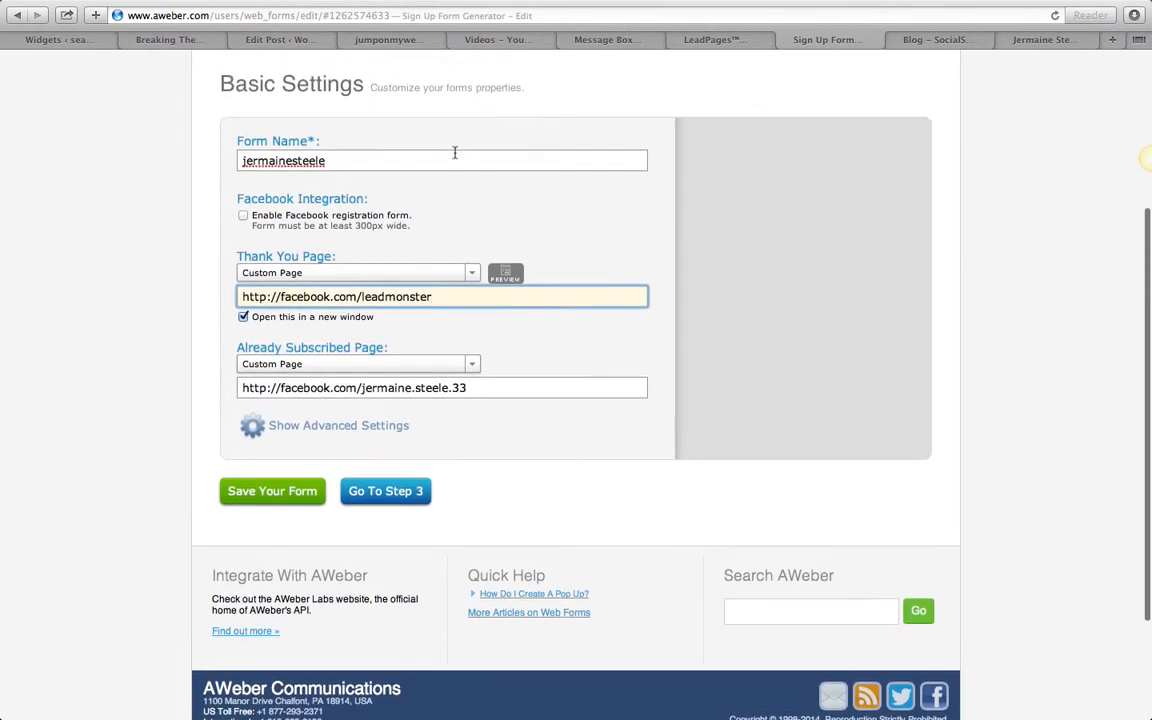
left_click_drag(450, 297, 108, 301)
right_click(284, 296)
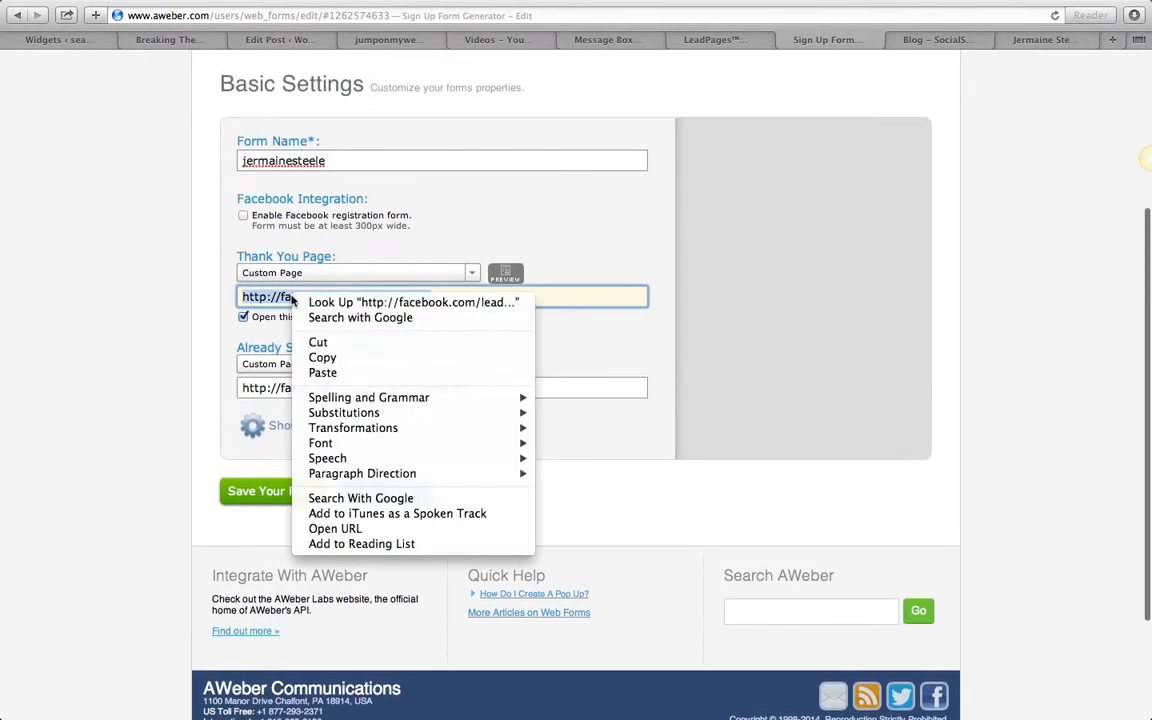
left_click(308, 337)
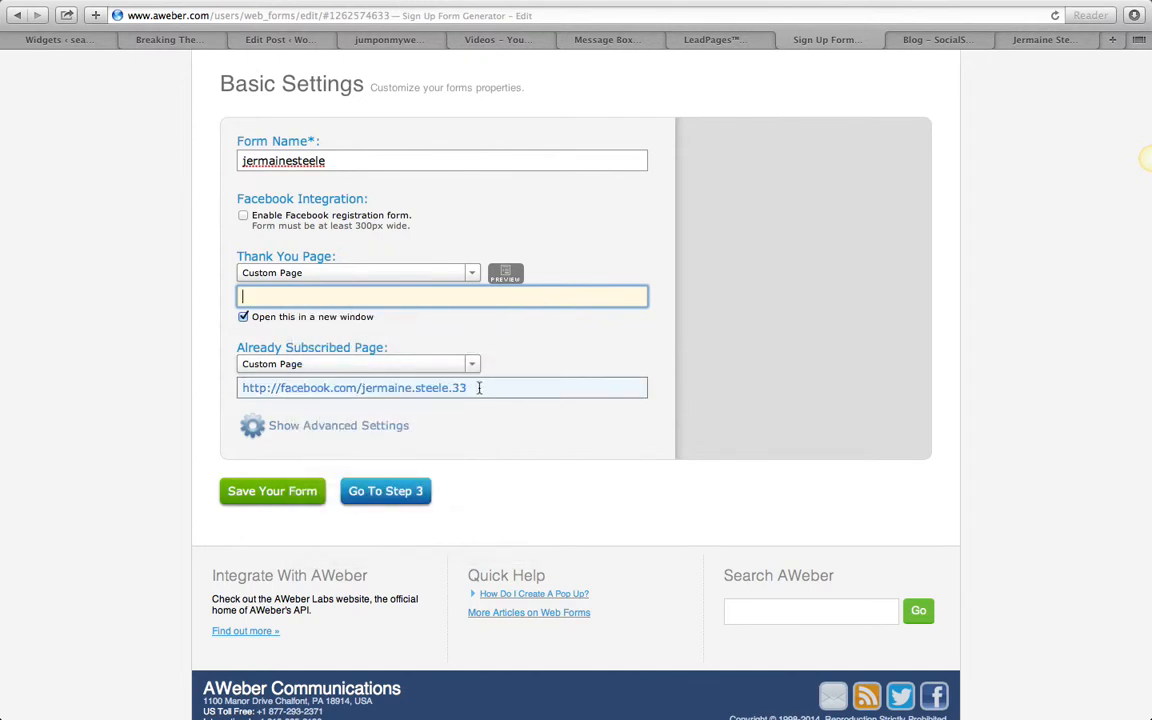
key("Tab")
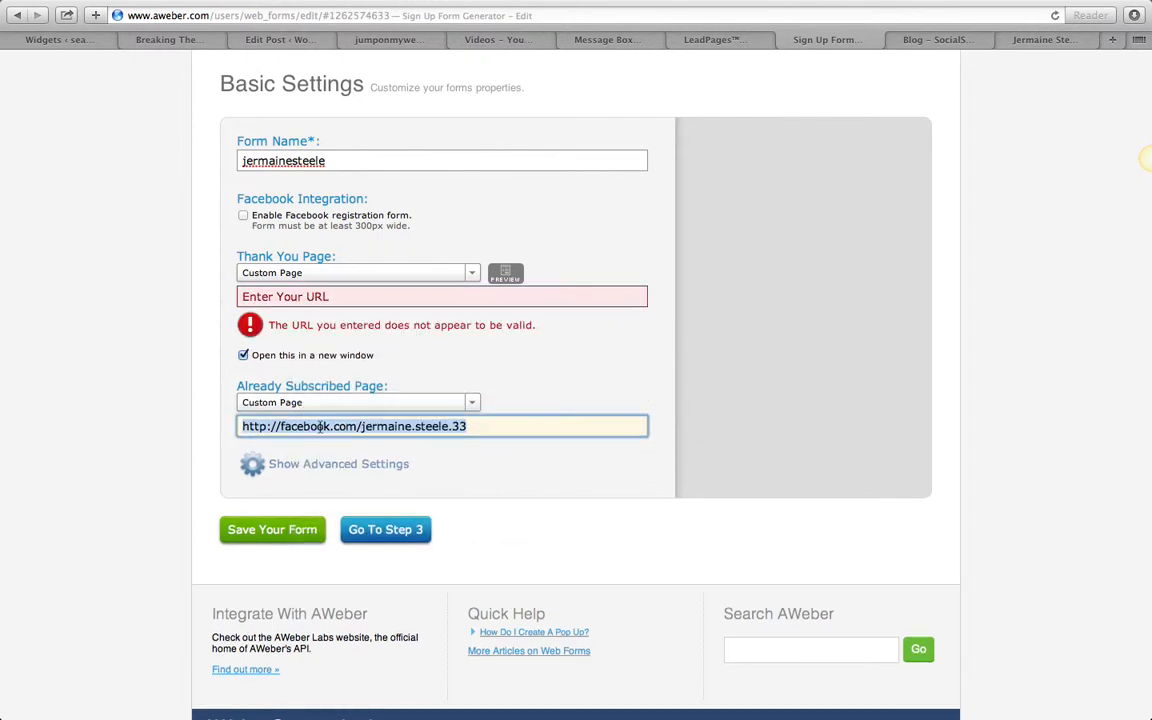
right_click(320, 424)
left_click(351, 503)
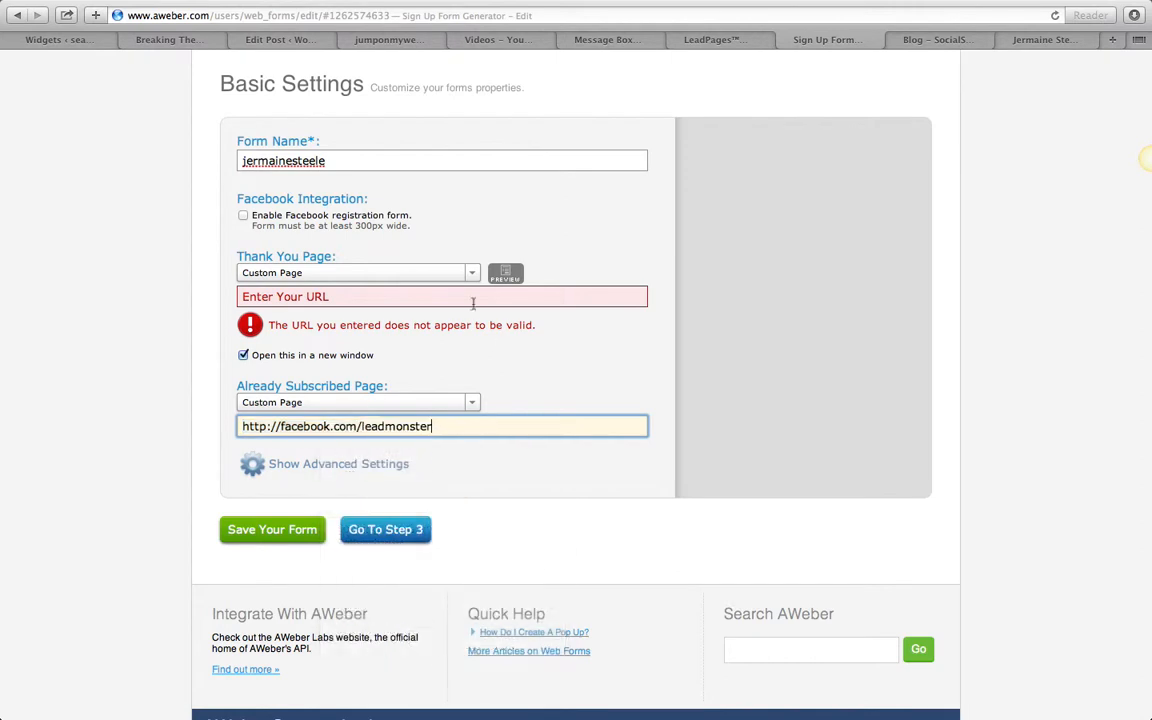
left_click(464, 297)
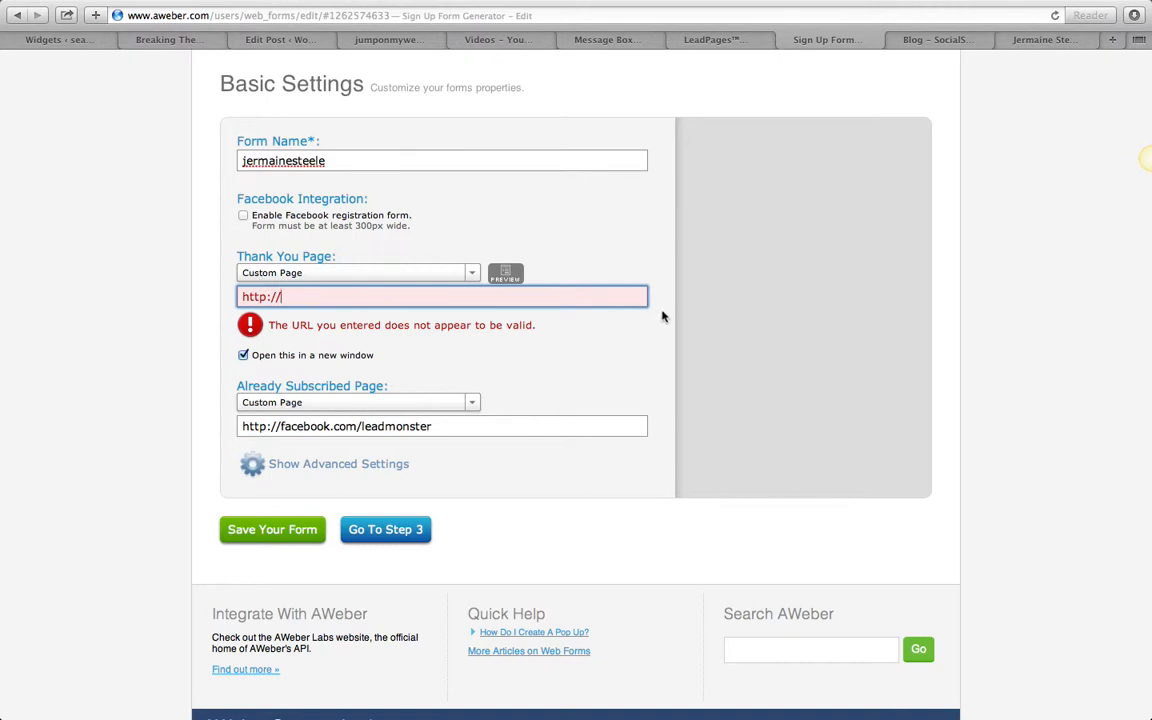
- Load the Instagram profile instagram.com/leadmonster in a new browser tab
mouse_move(1130, 5)
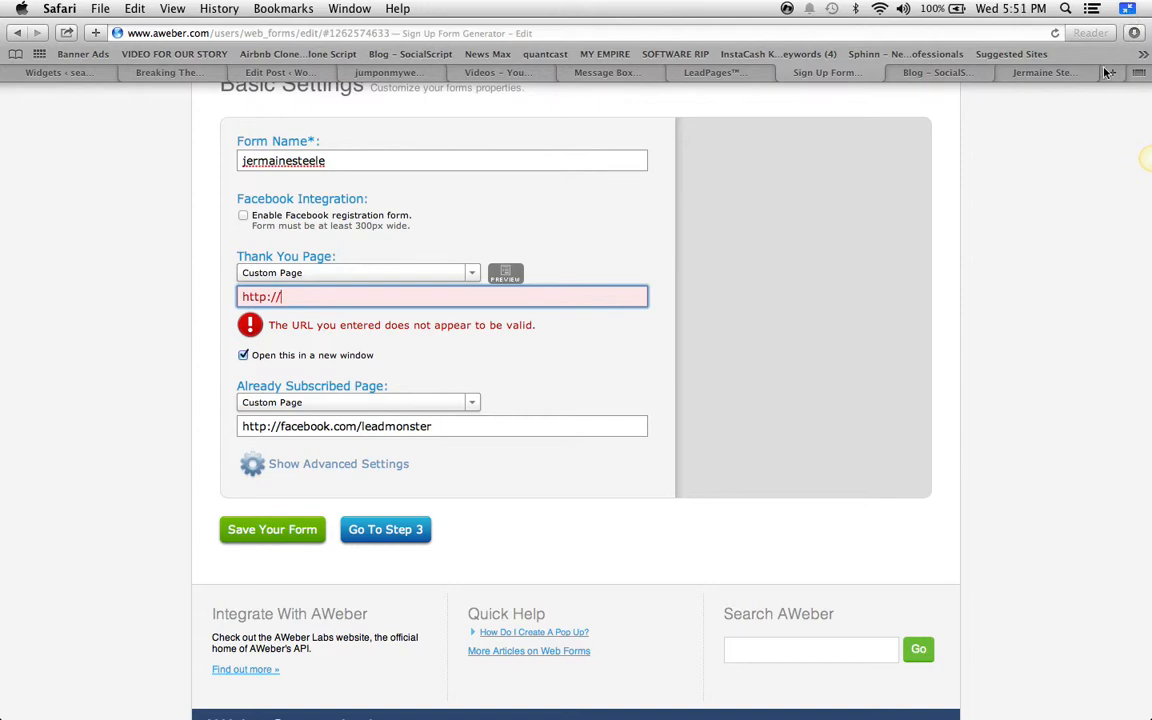
key("super+t")
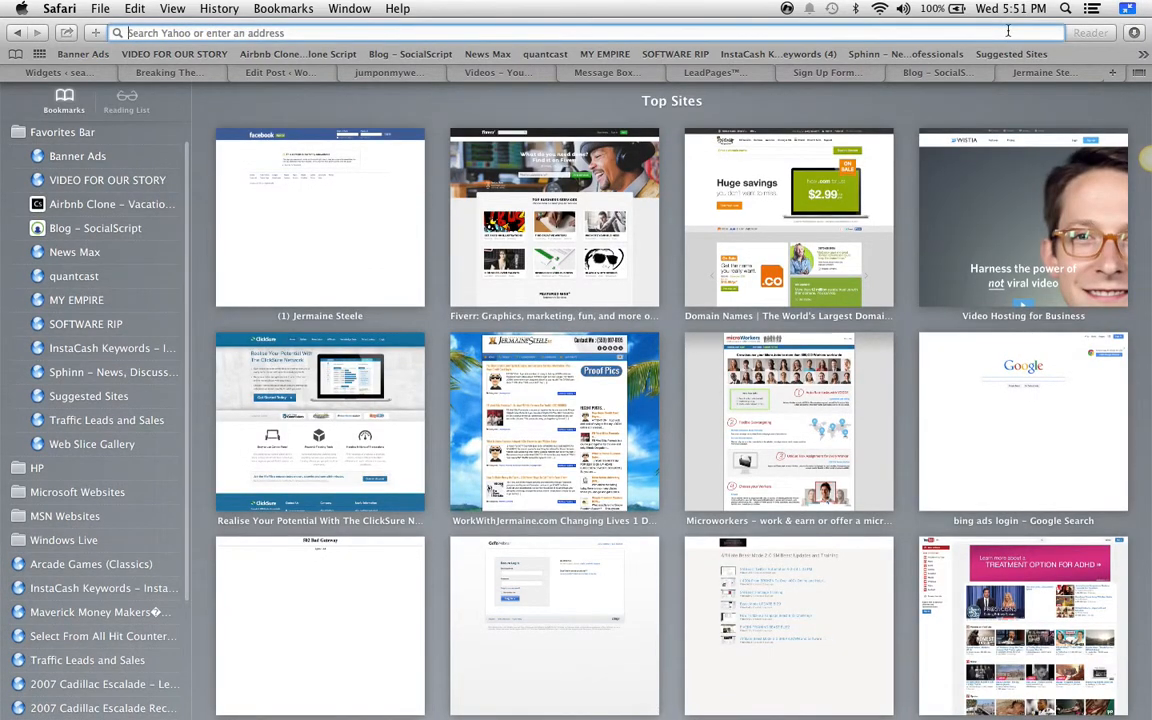
type("instagram.com")
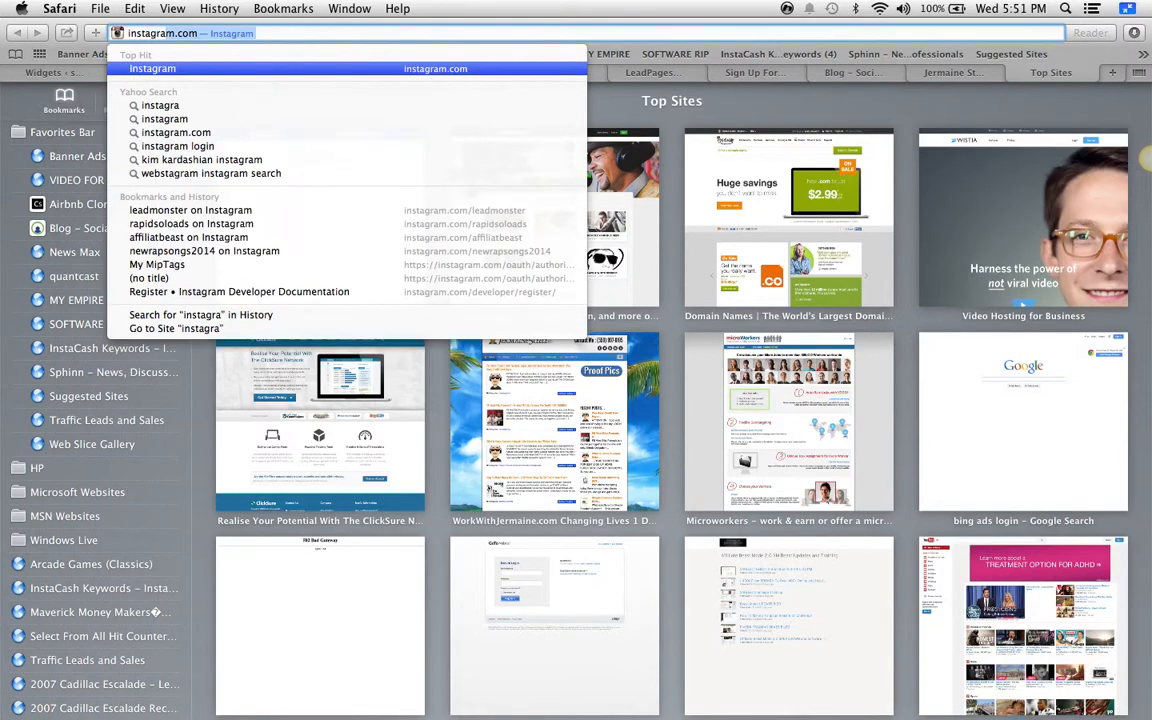
key("Right")
type("/leadmons")
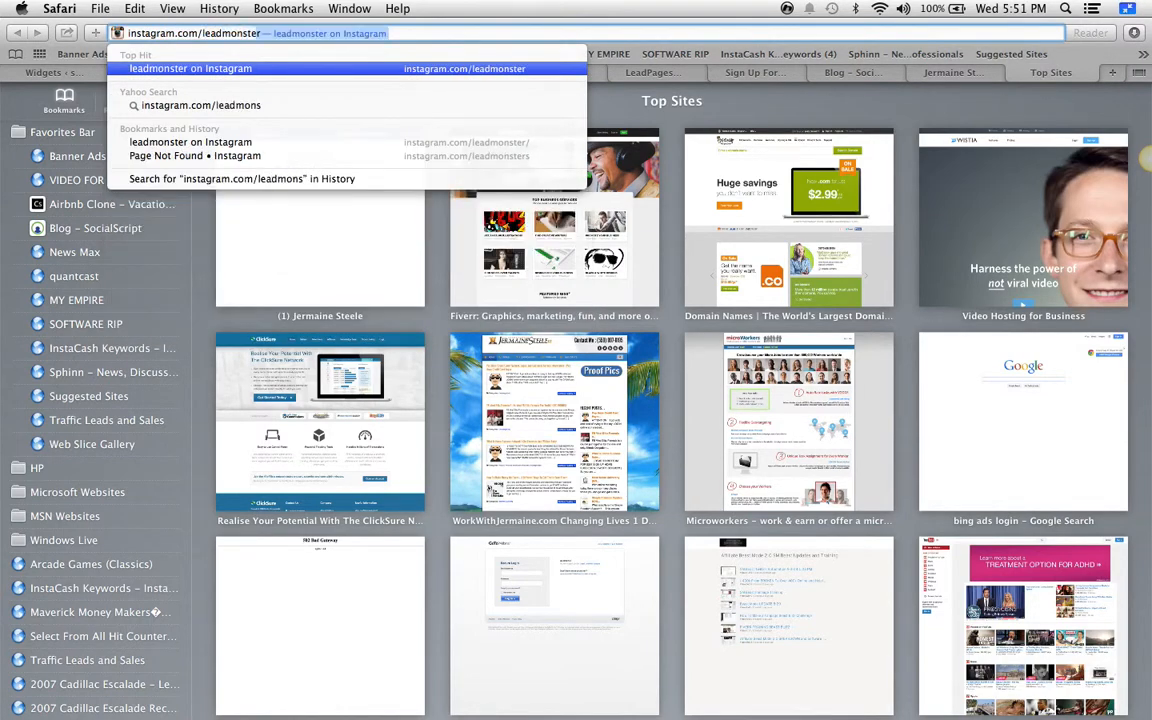
key("Return")
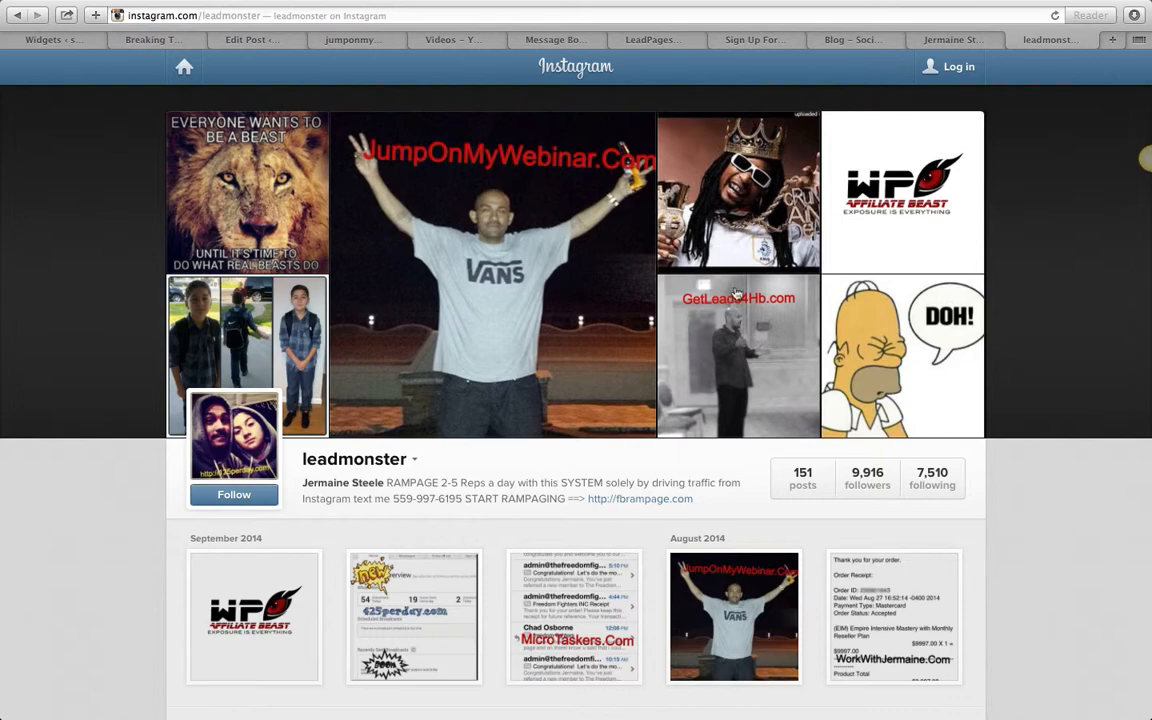
- Look through the profile's post grid, view the Affiliate Beast logo post, and close the Instagram tab to return to the squeeze page
scroll(502, 354, "down", 5)
scroll(502, 354, "down", 2)
scroll(334, 267, "up", 3)
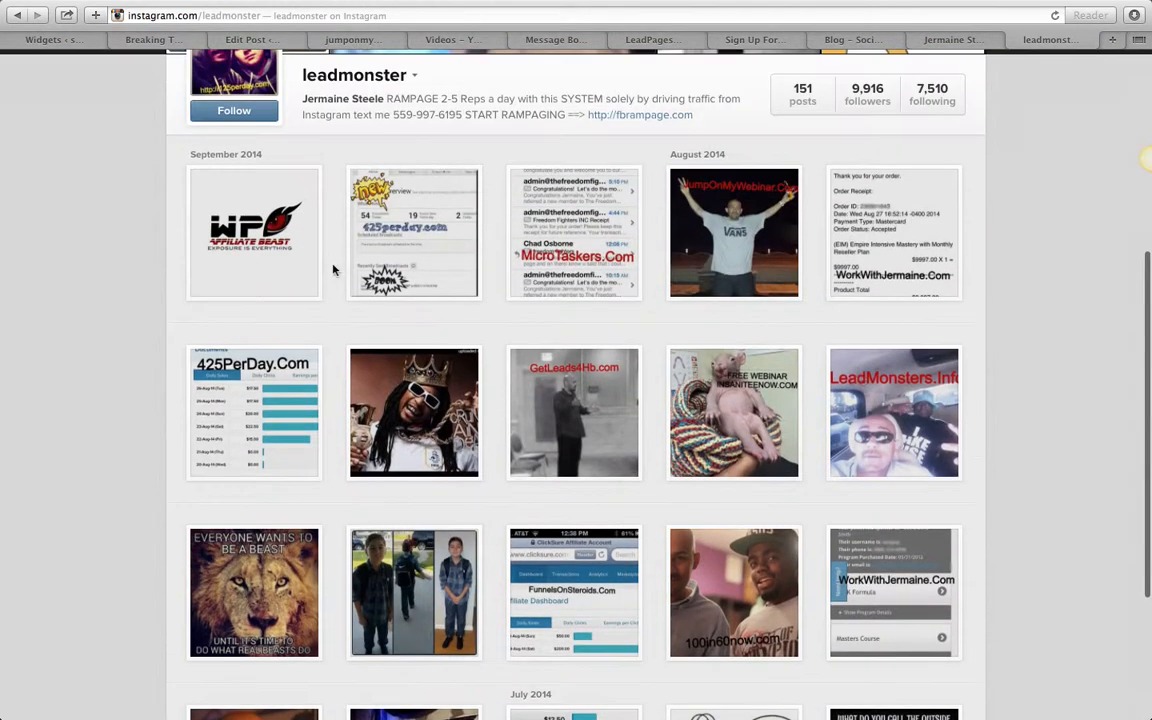
left_click(297, 258)
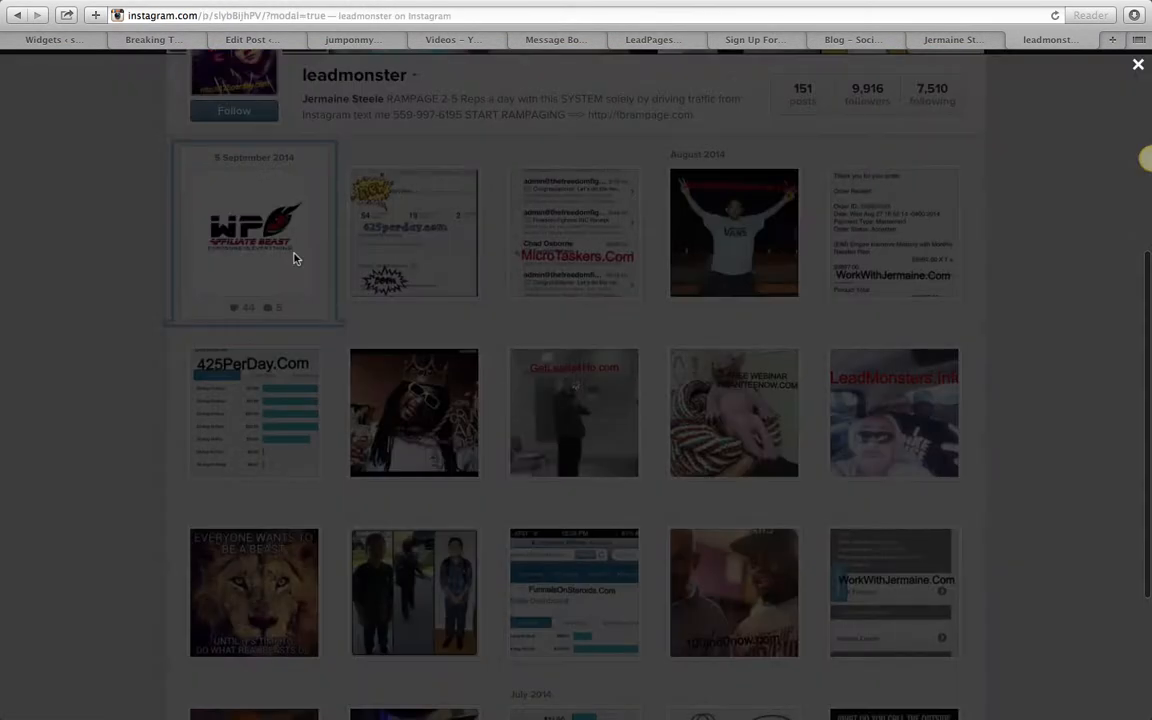
left_click(600, 372)
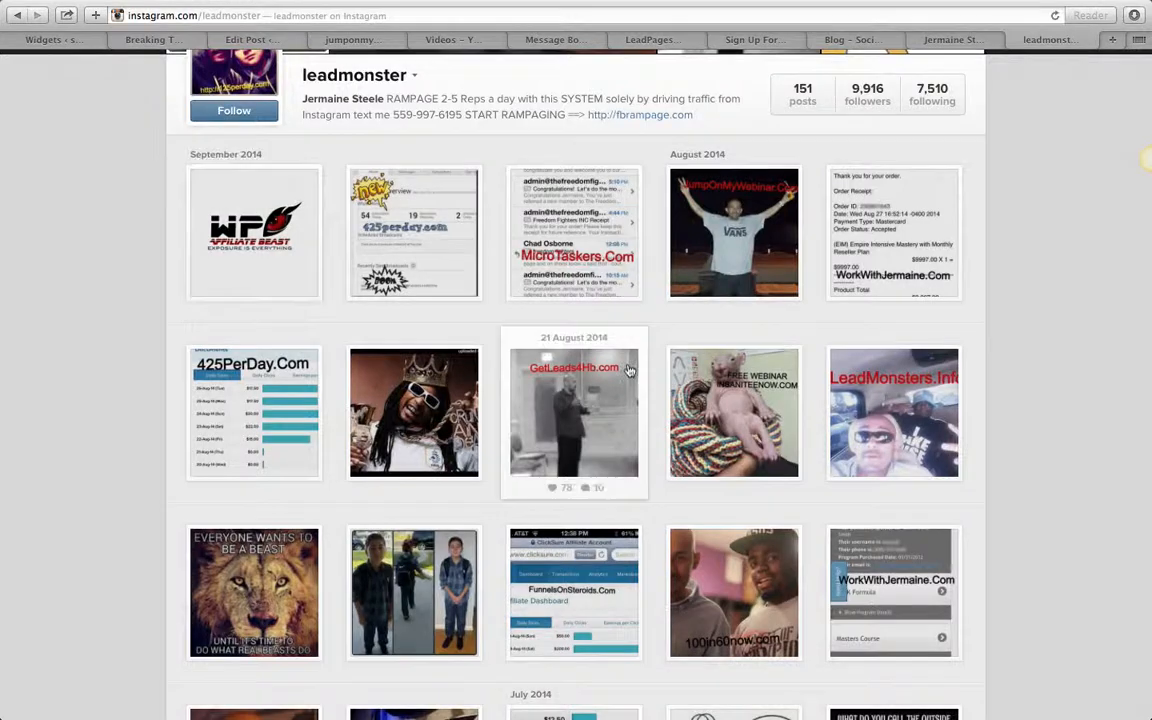
left_click(1015, 40)
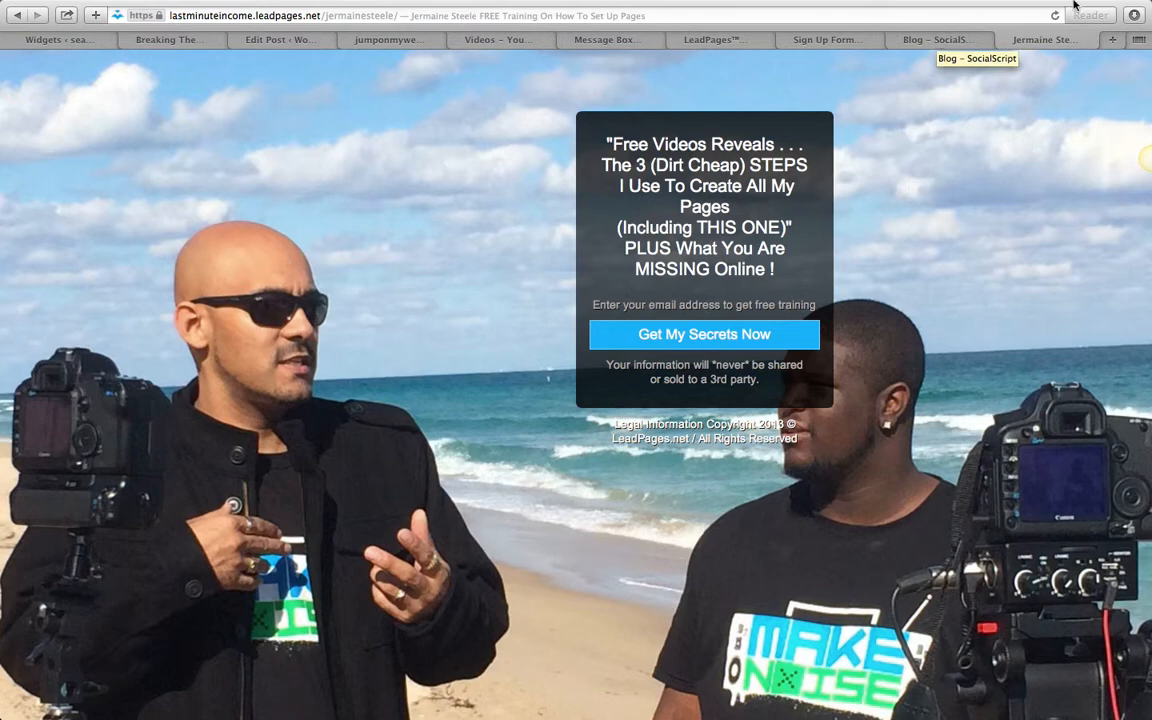
left_click(1133, 10)
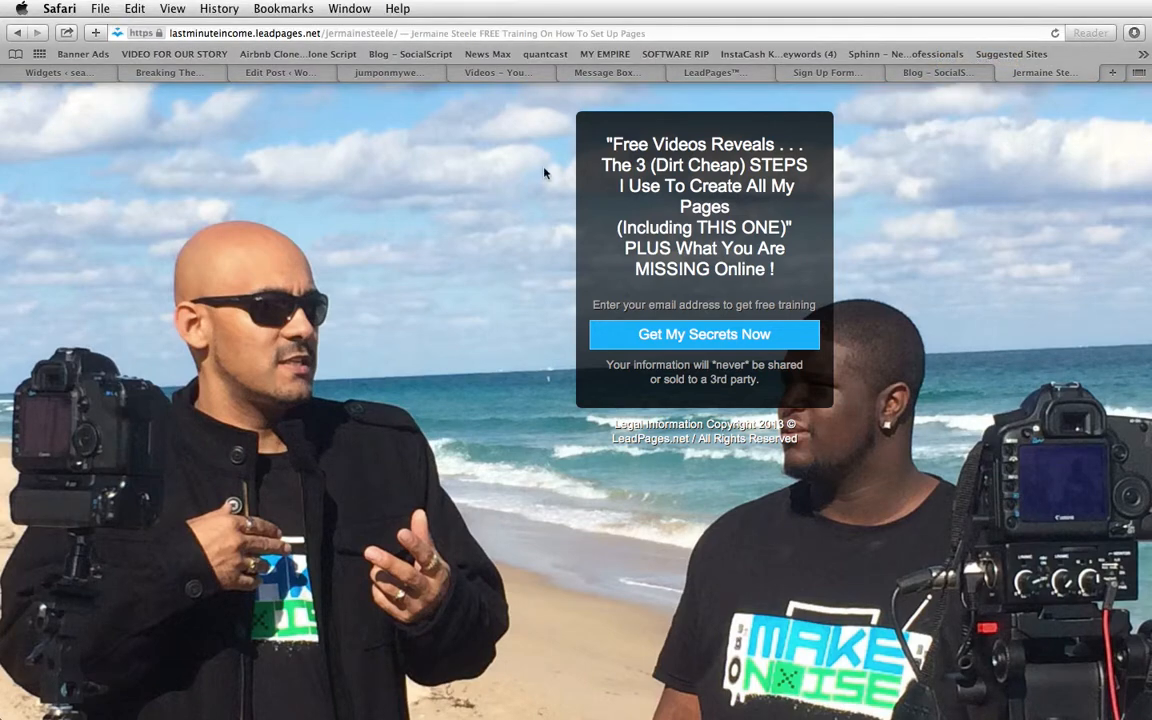